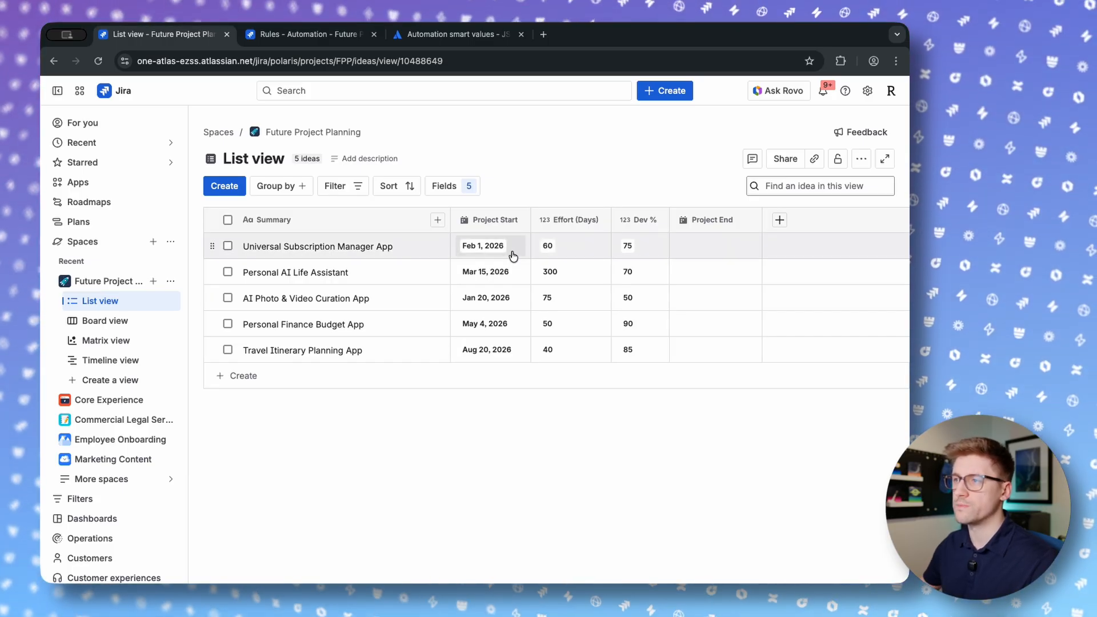
- Examine the day, month and quarter date options of the Universal Subscription Manager App's Project Start field
left_click(512, 255)
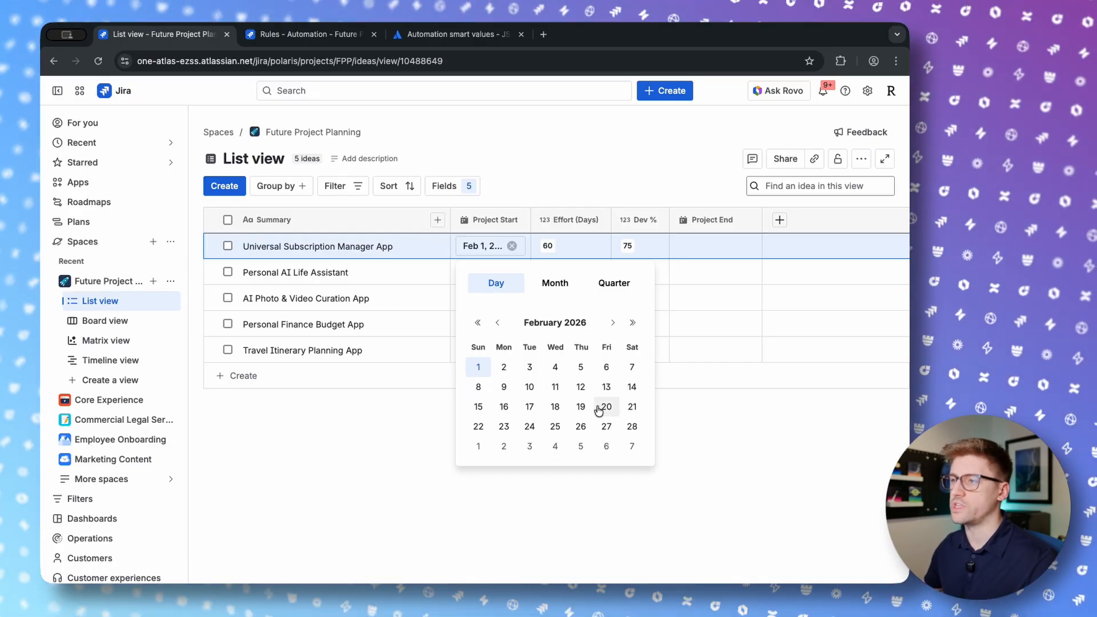
left_click(553, 288)
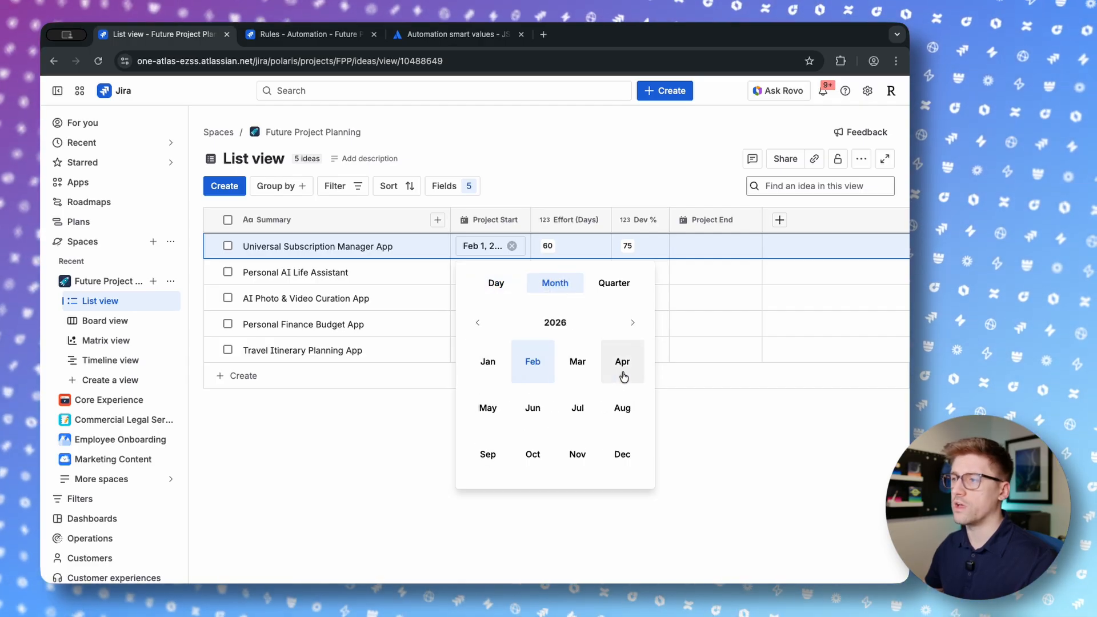
left_click(634, 323)
left_click(635, 323)
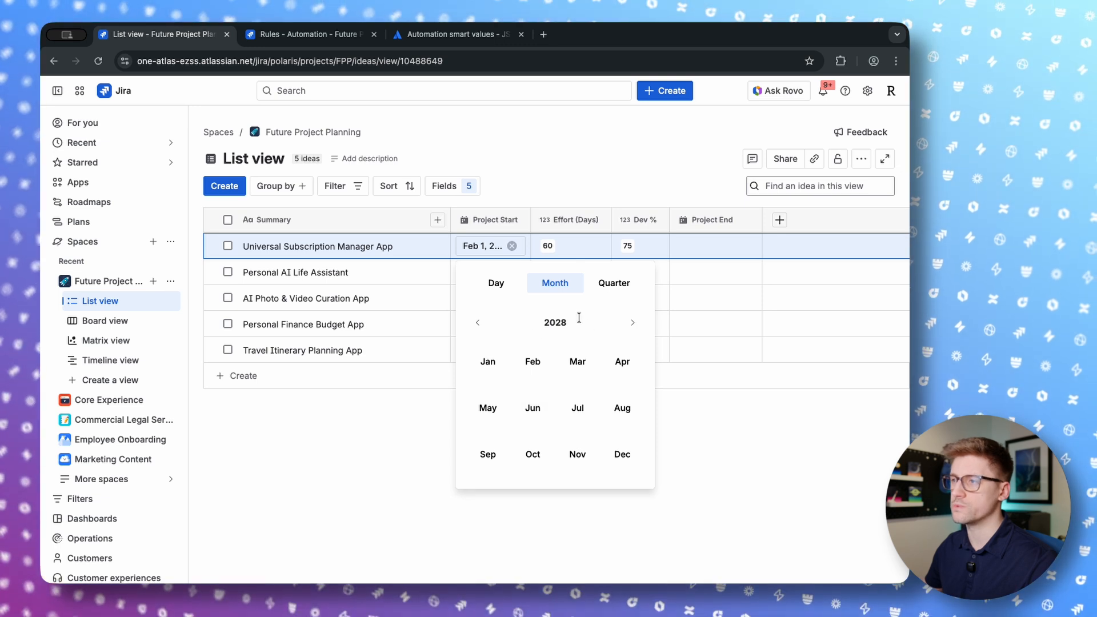
left_click(620, 288)
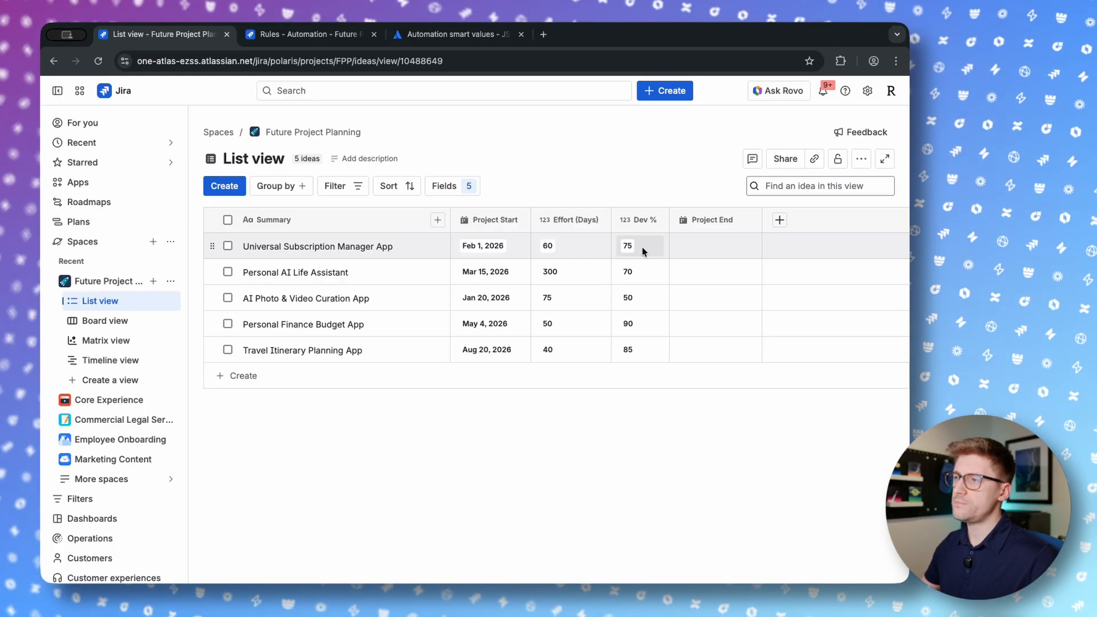
- Set the Universal Subscription Manager App's Project Start to March 1, 2026
left_click(508, 246)
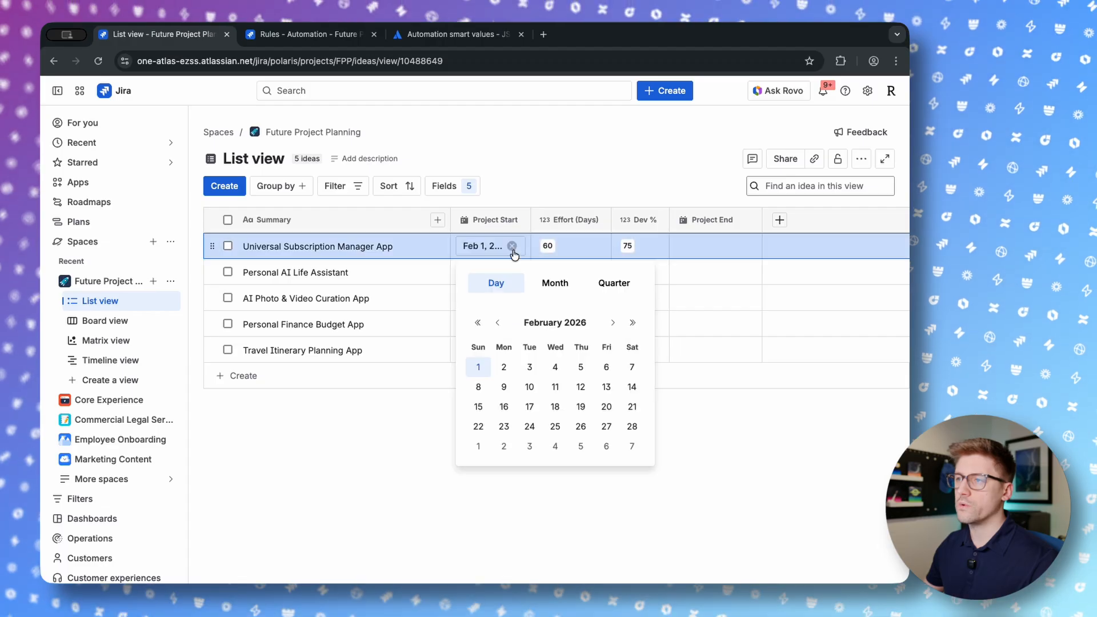
left_click(614, 323)
left_click(478, 367)
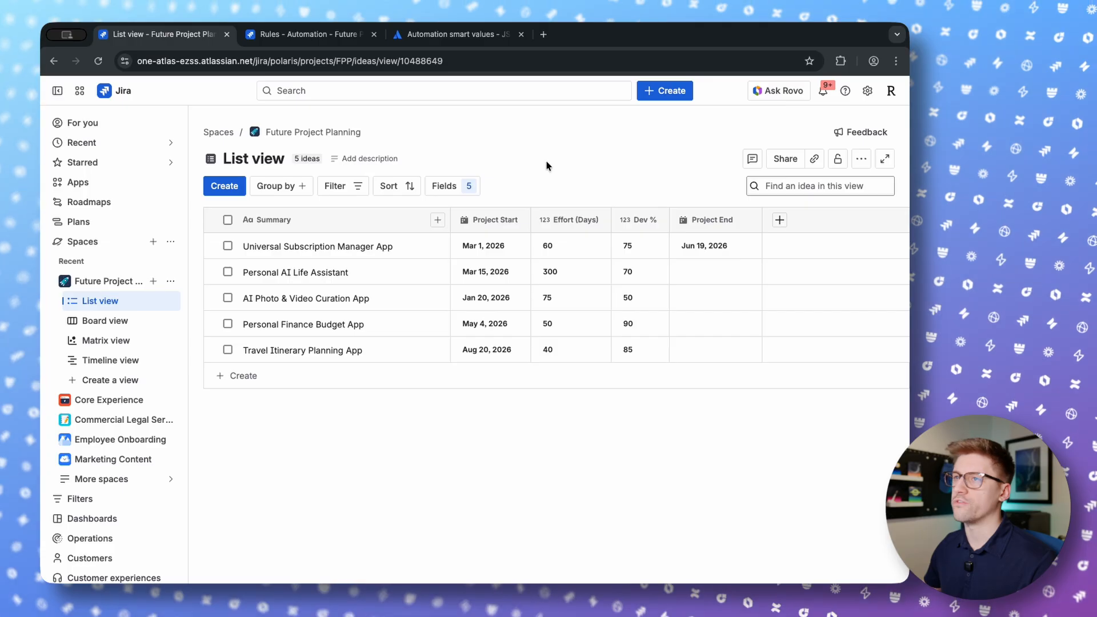
- Create an automation rule from scratch in the space settings and name it "JPD: Date Field"
left_click(308, 34)
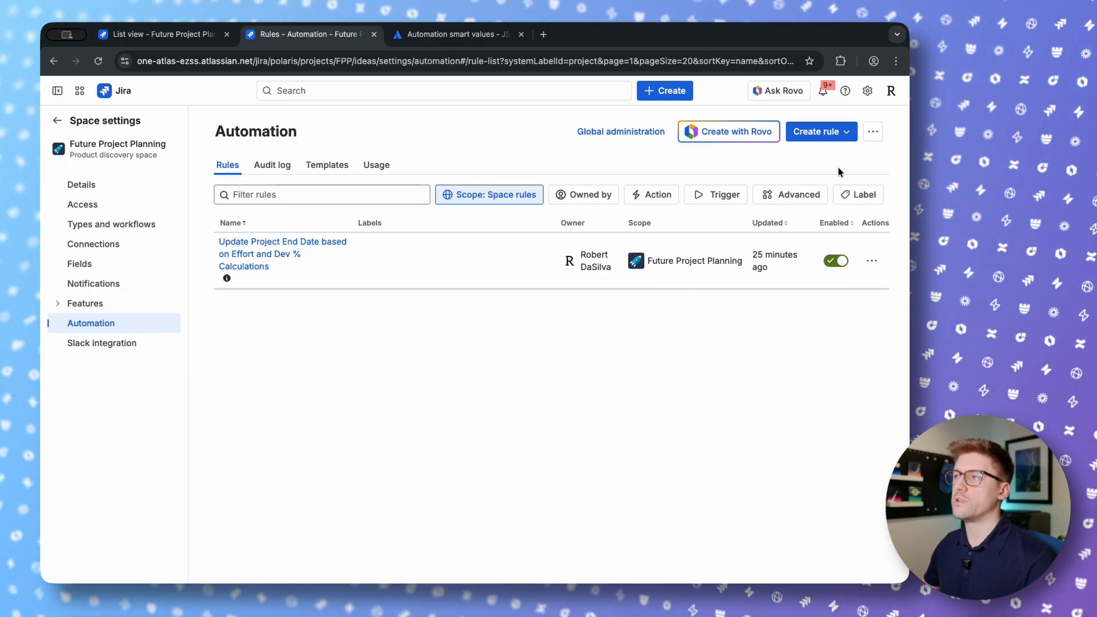
left_click(844, 132)
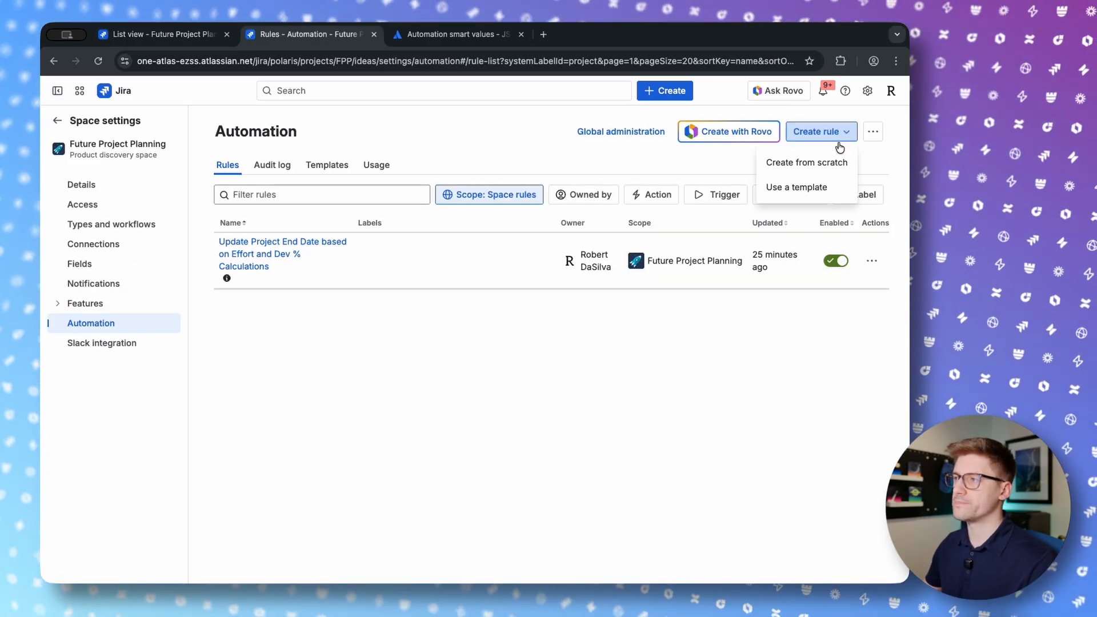
left_click(830, 162)
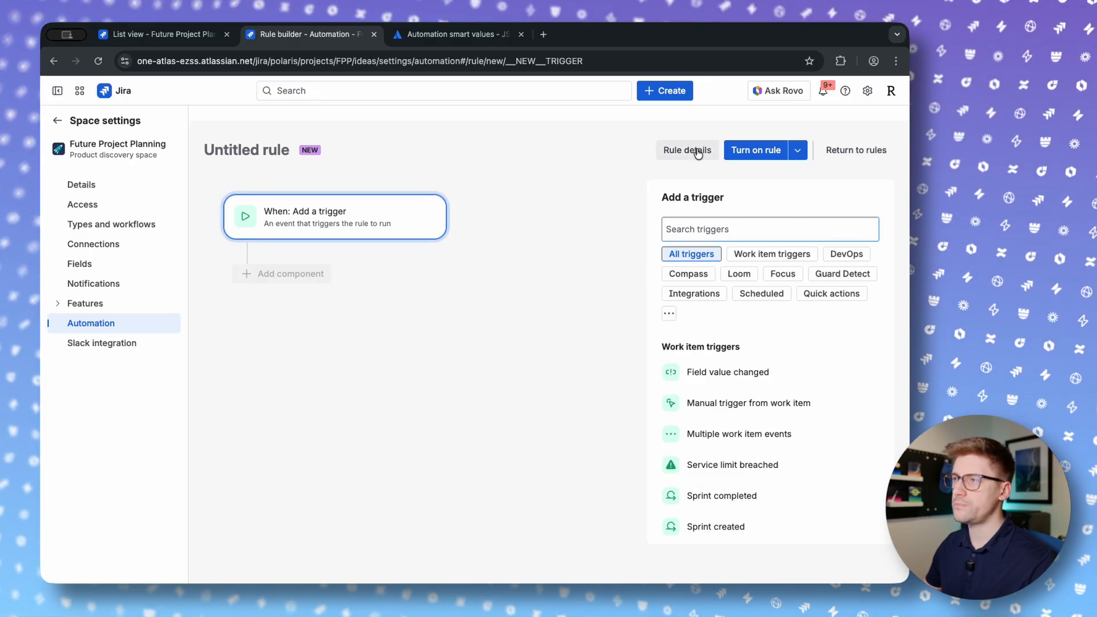
left_click(692, 149)
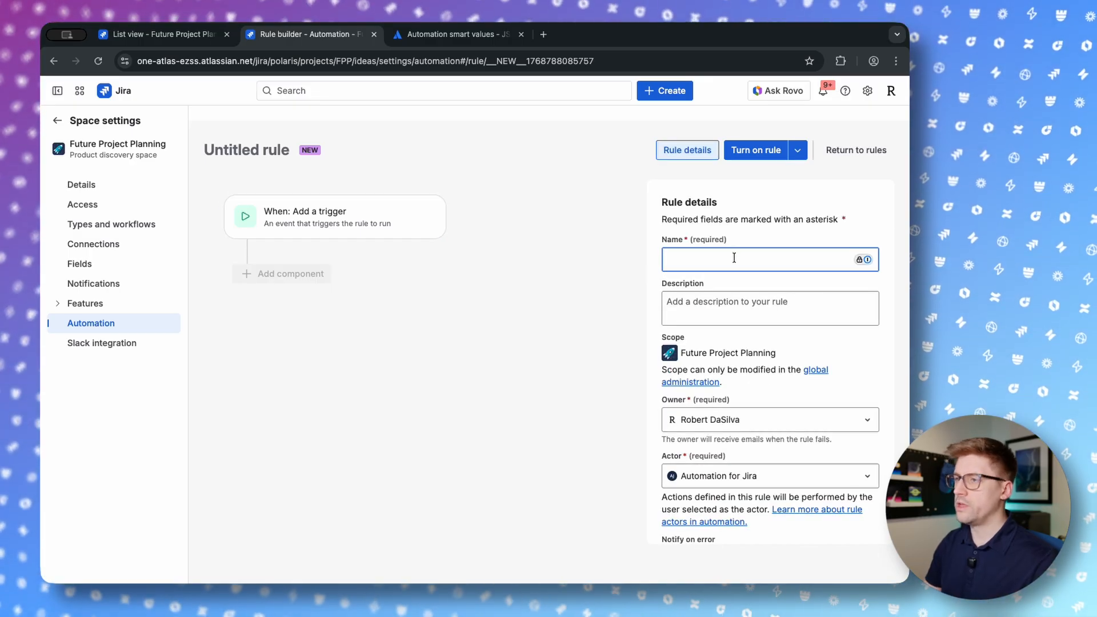
type("JPD: Date FIeld")
key("BackSpace")
key("BackSpace")
key("BackSpace")
key("BackSpace")
type("ield")
left_click(523, 277)
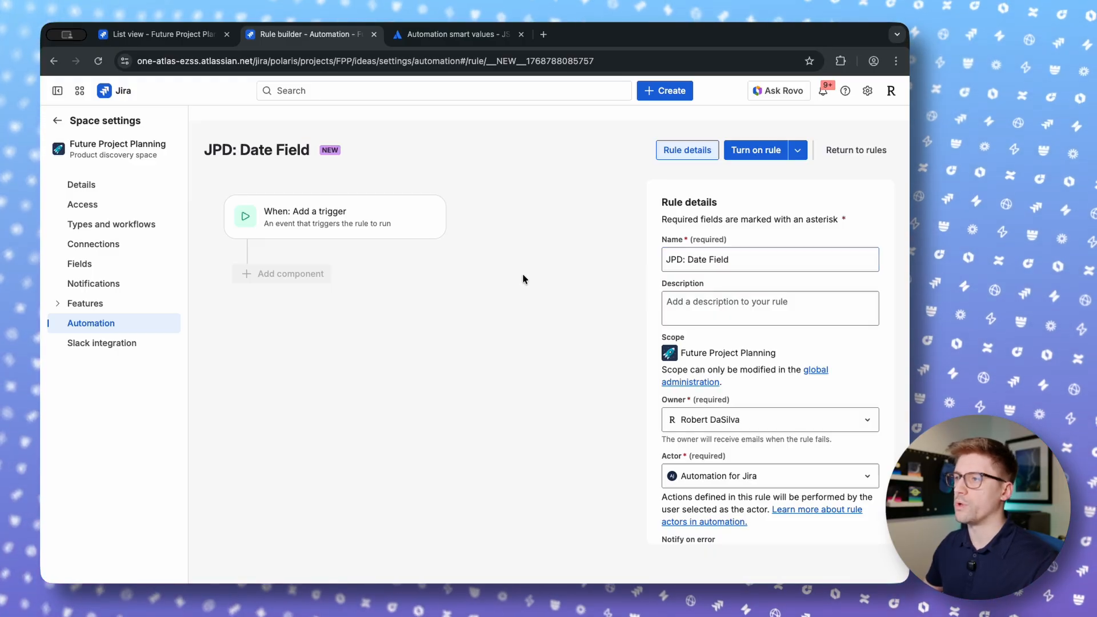
- Add a Field value changed trigger that monitors the capitalised "Project Start" field for any changes
left_click(311, 228)
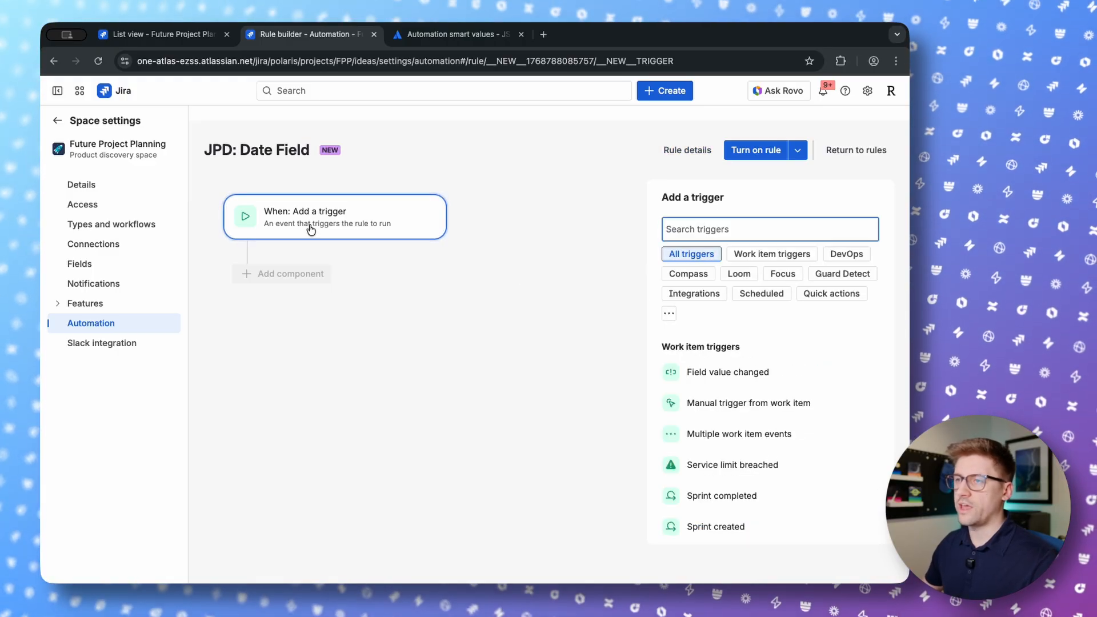
left_click(714, 384)
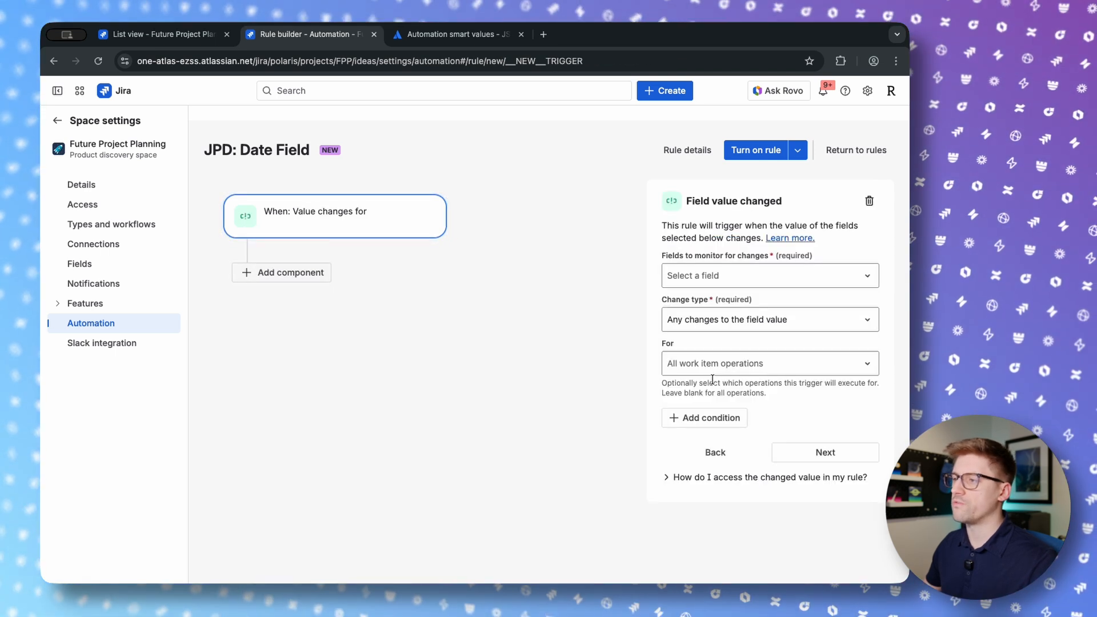
left_click(720, 280)
type("proje")
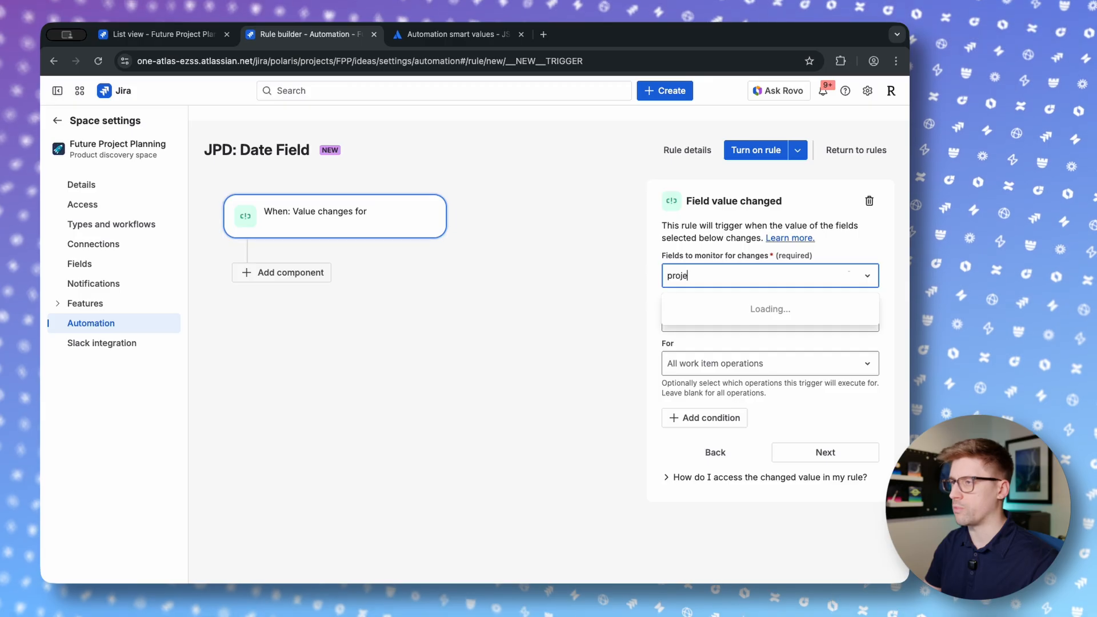
type("ct start")
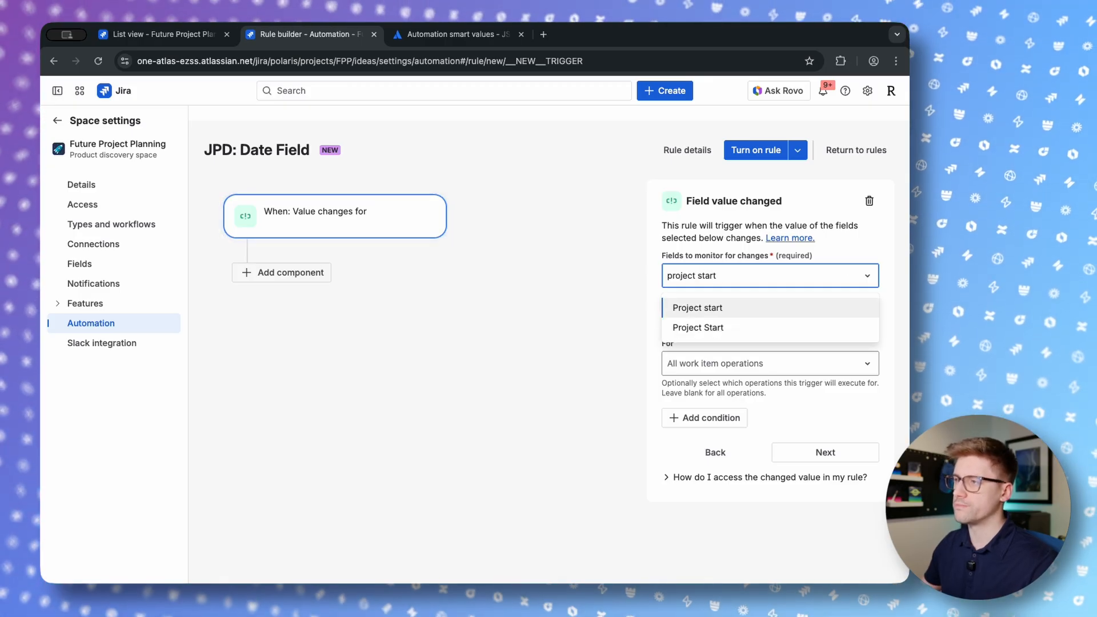
left_click(728, 330)
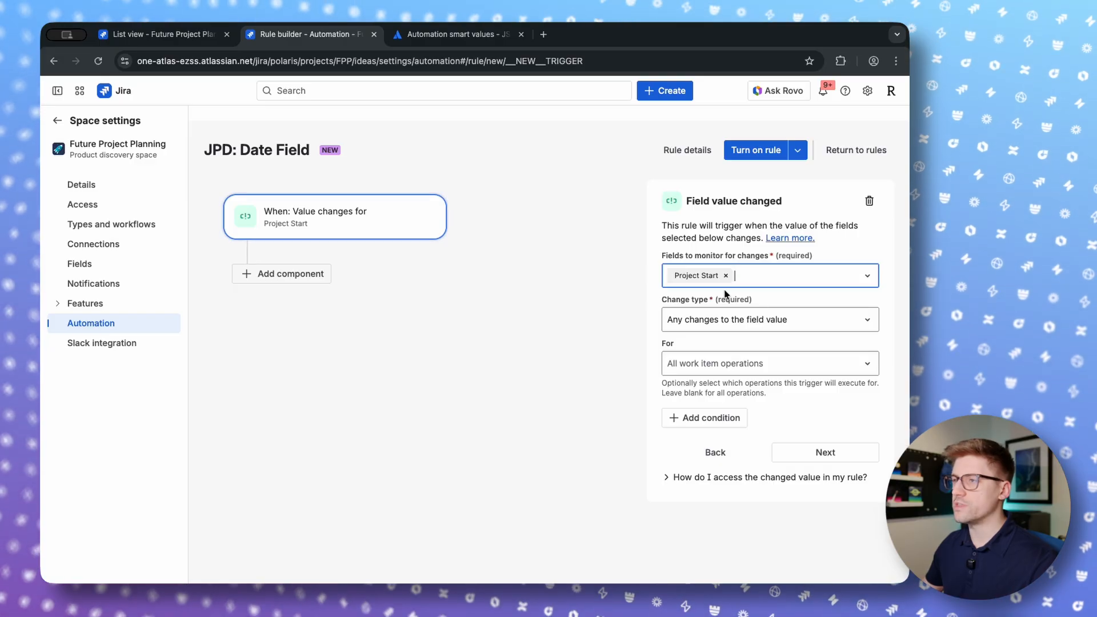
left_click(816, 457)
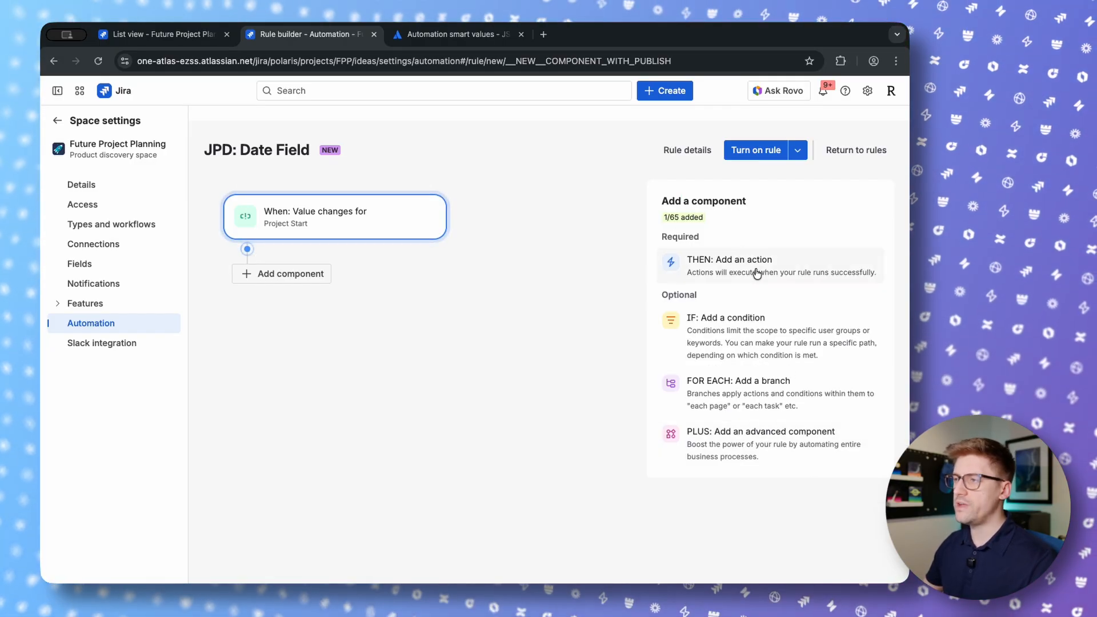
- Add a Log action whose message is the global Project Start smart value {{issue.customfield_10540}}
left_click(804, 267)
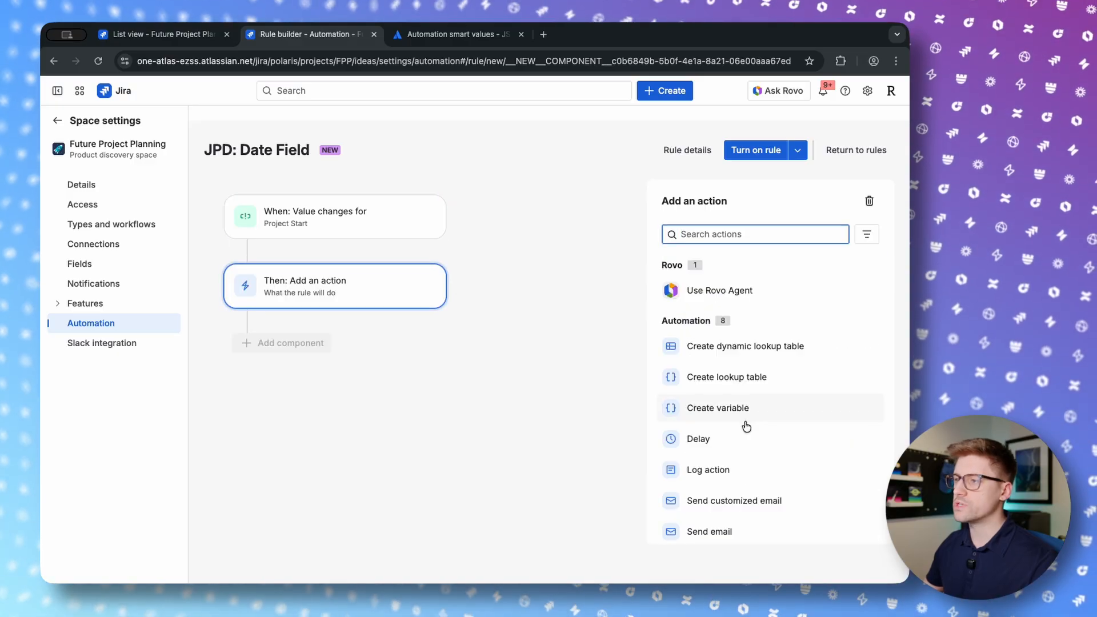
left_click(713, 479)
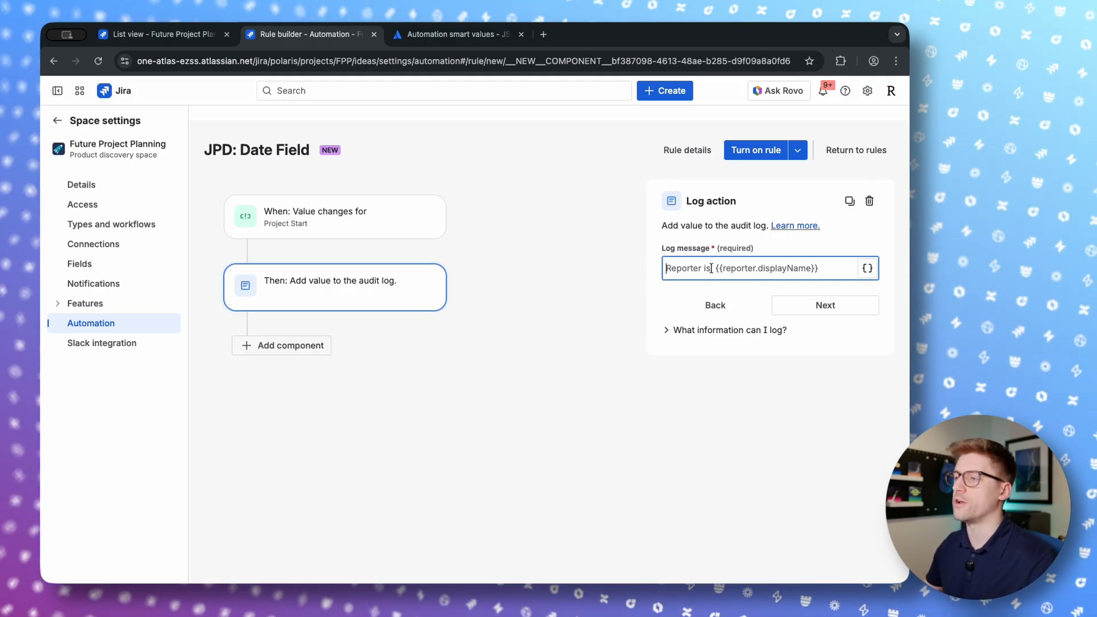
left_click(867, 269)
type("pr")
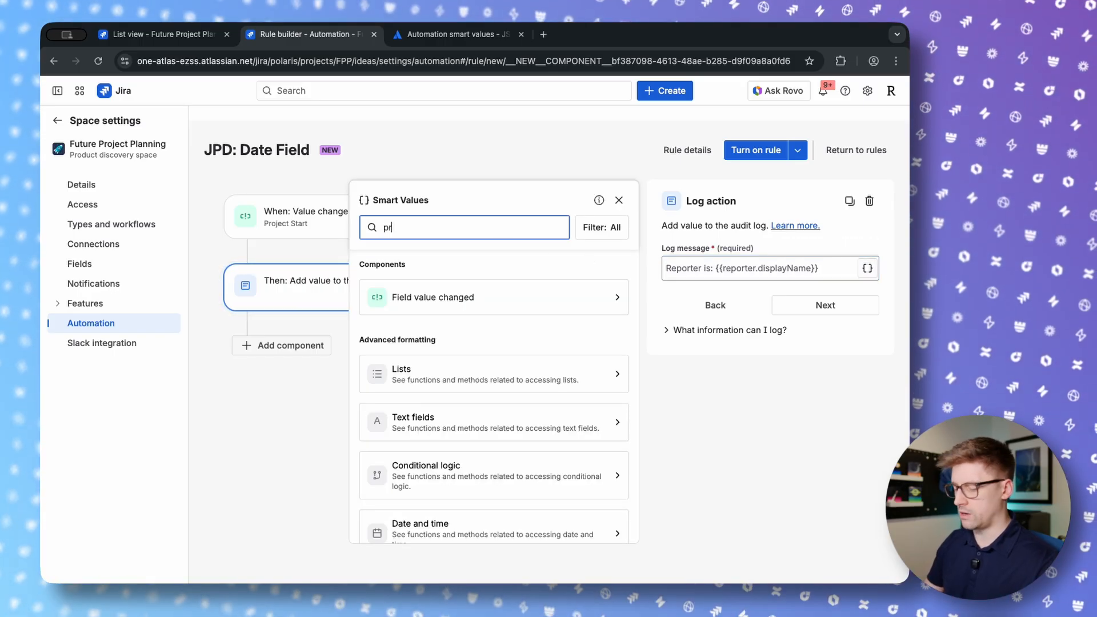
type("oject start")
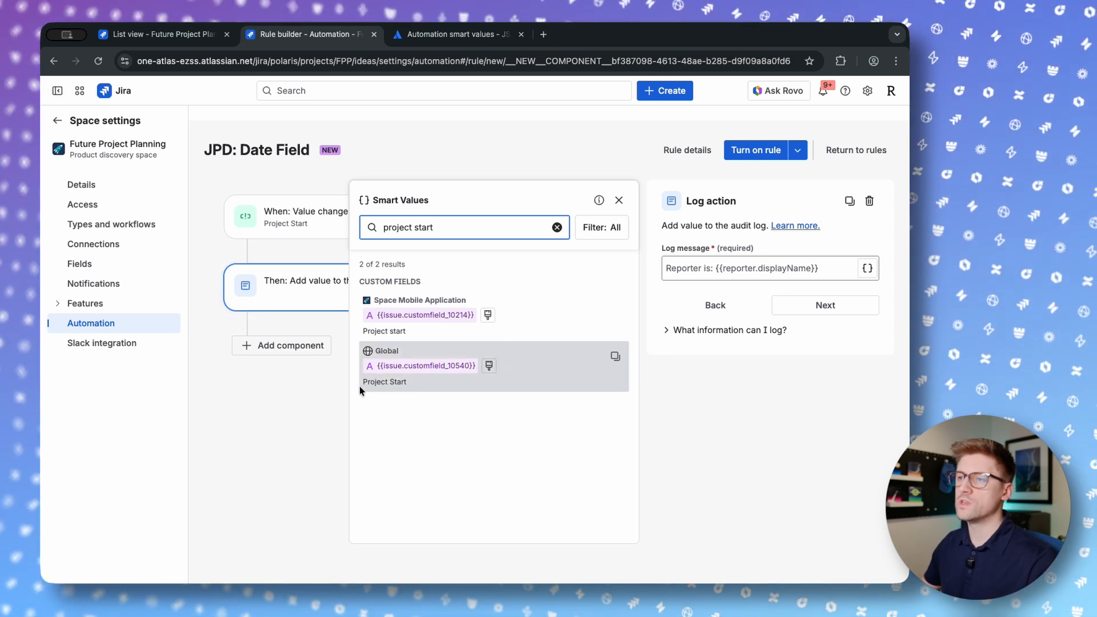
left_click(615, 356)
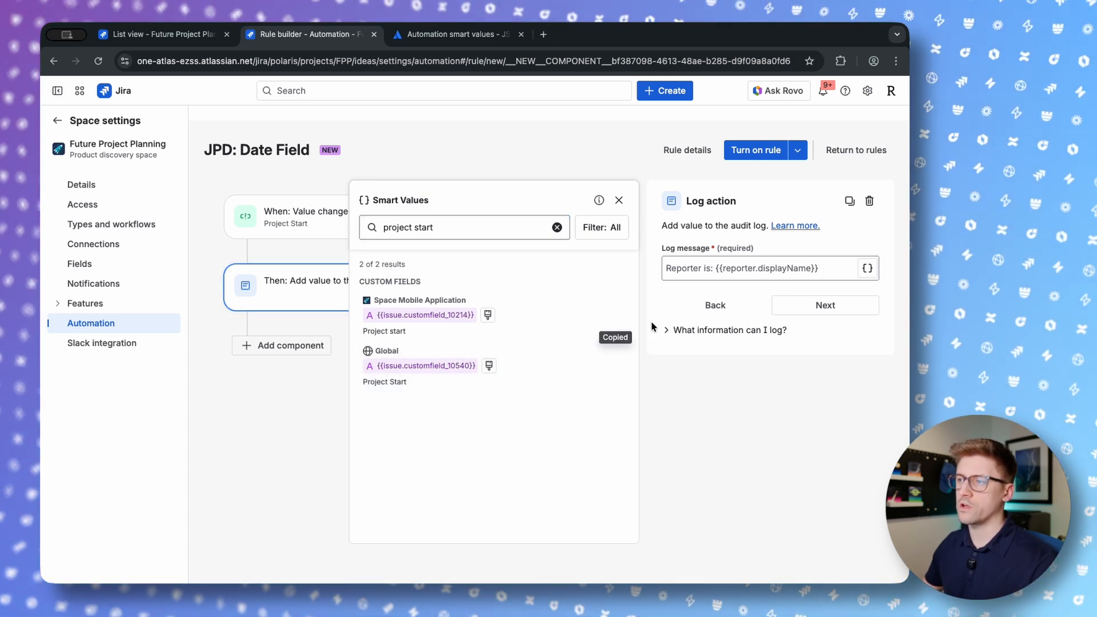
left_click(754, 271)
key("super+v")
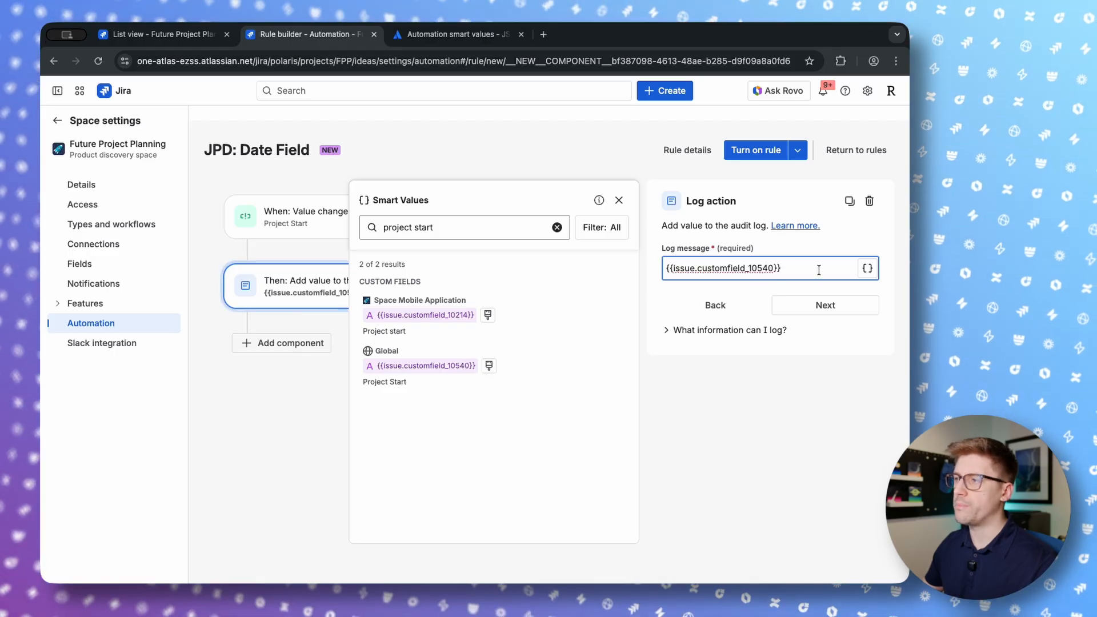
left_click(619, 200)
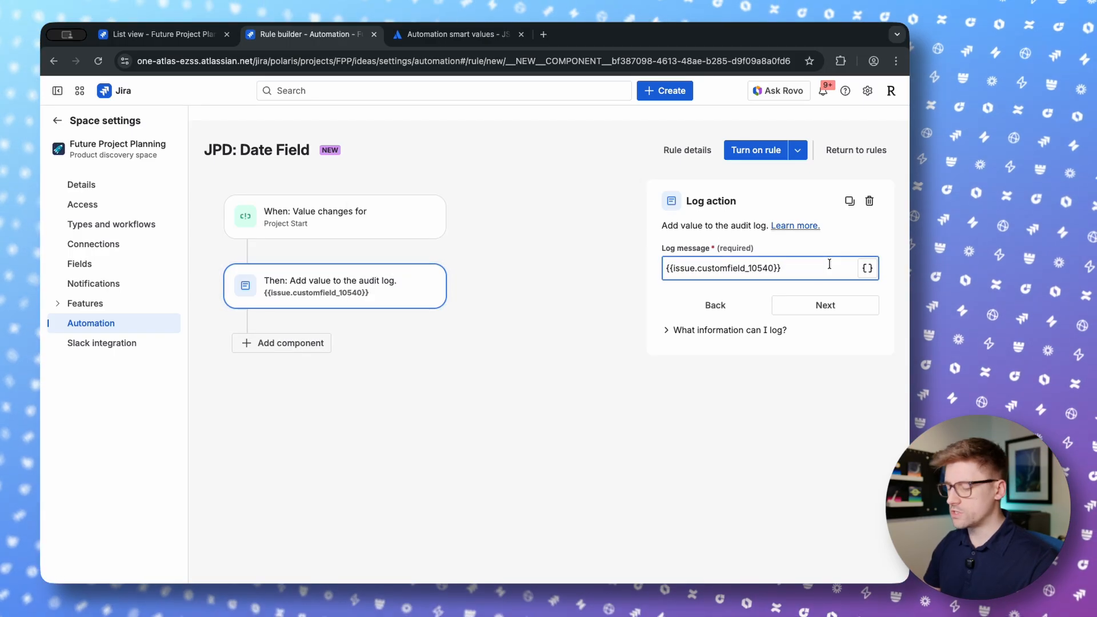
- Prefix the log message with "Project Start Date:" and turn on the rule
type("Project Start")
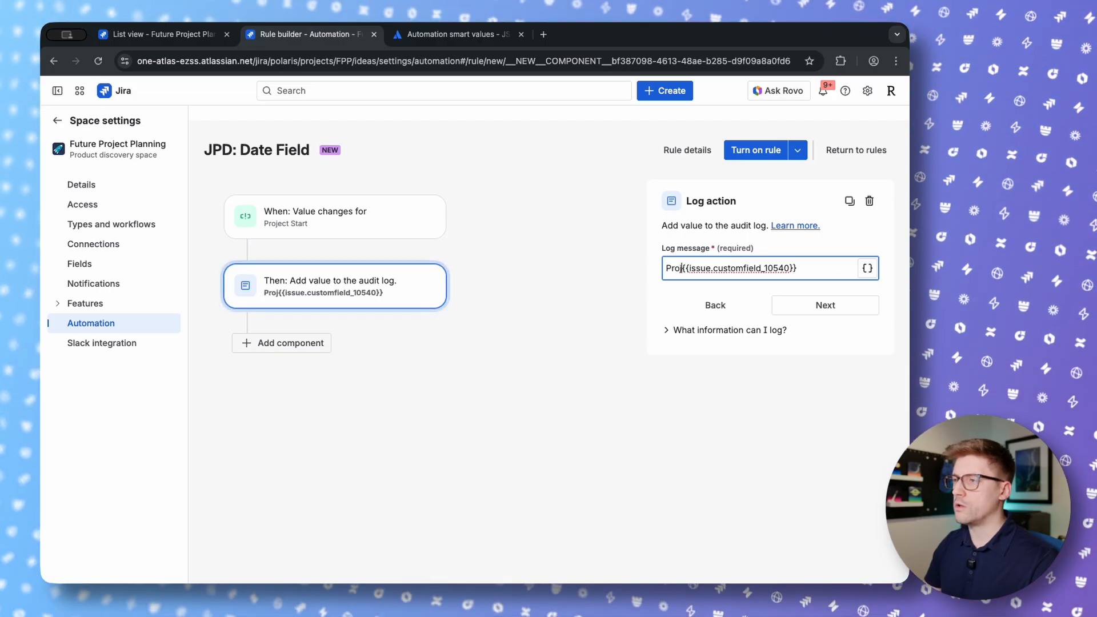
type(" Date:")
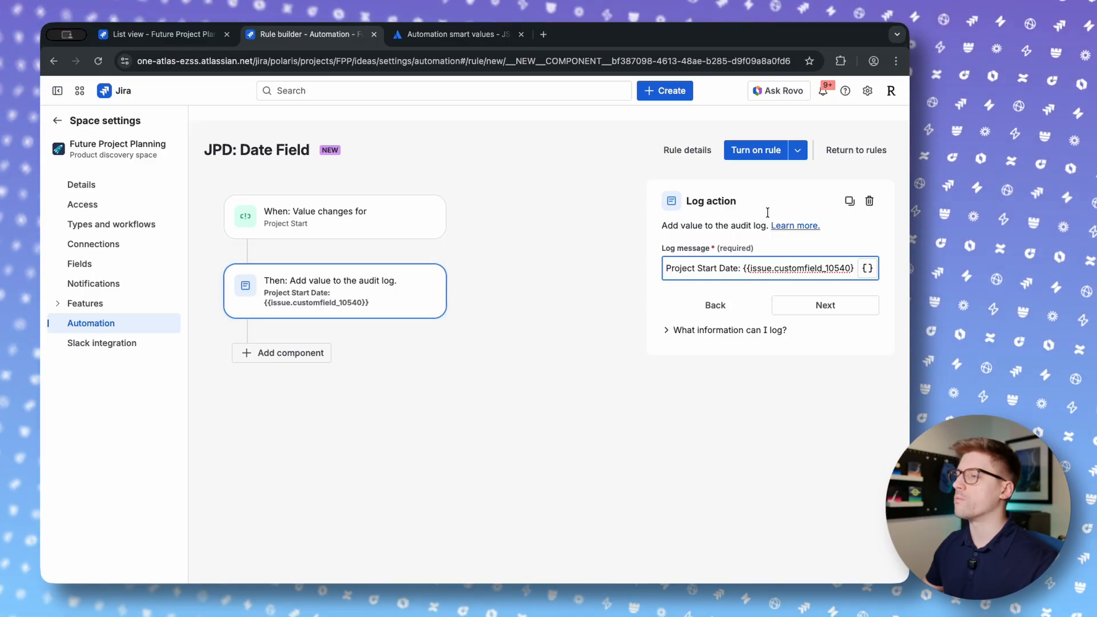
left_click(754, 151)
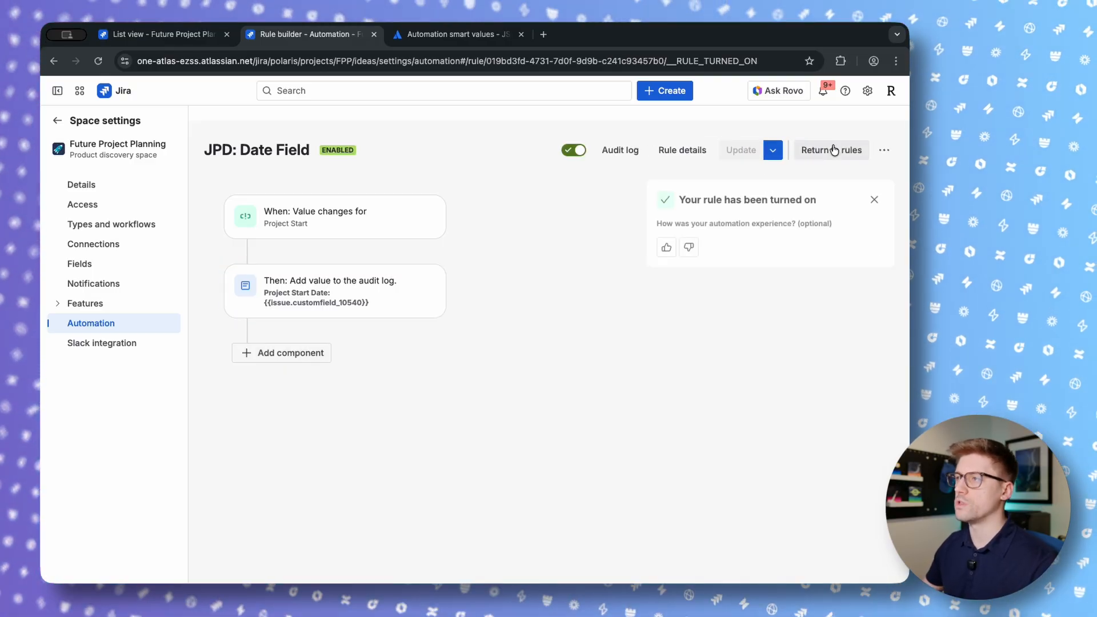
- Disable the "Update Project End Date based on Effort and Dev % Calculations" rule and open the "JPD: Date Field" rule
left_click(831, 150)
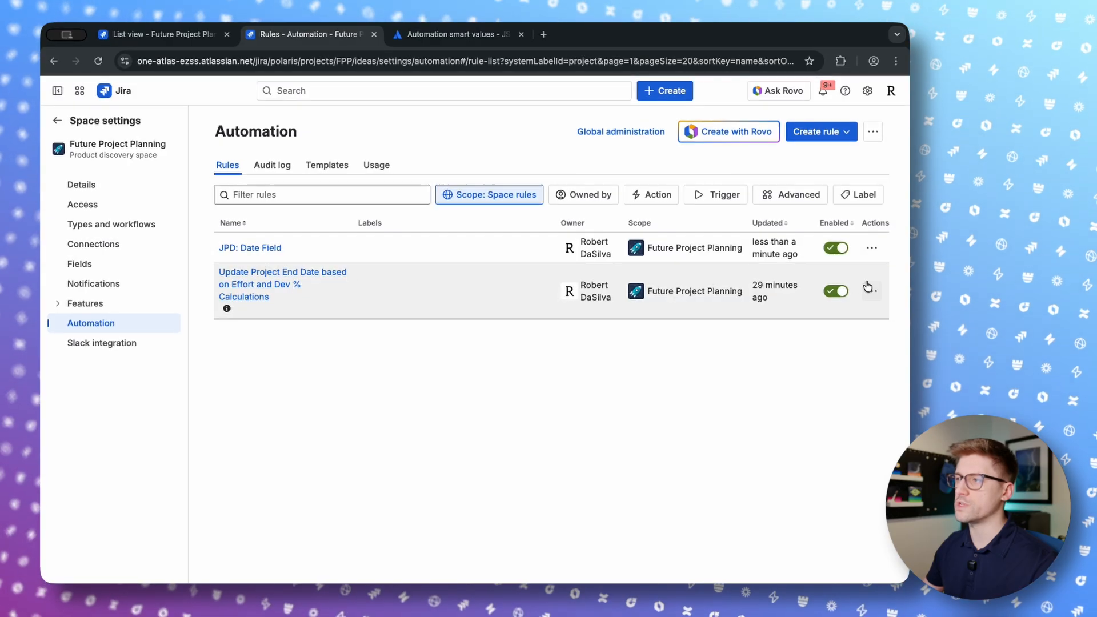
left_click(834, 293)
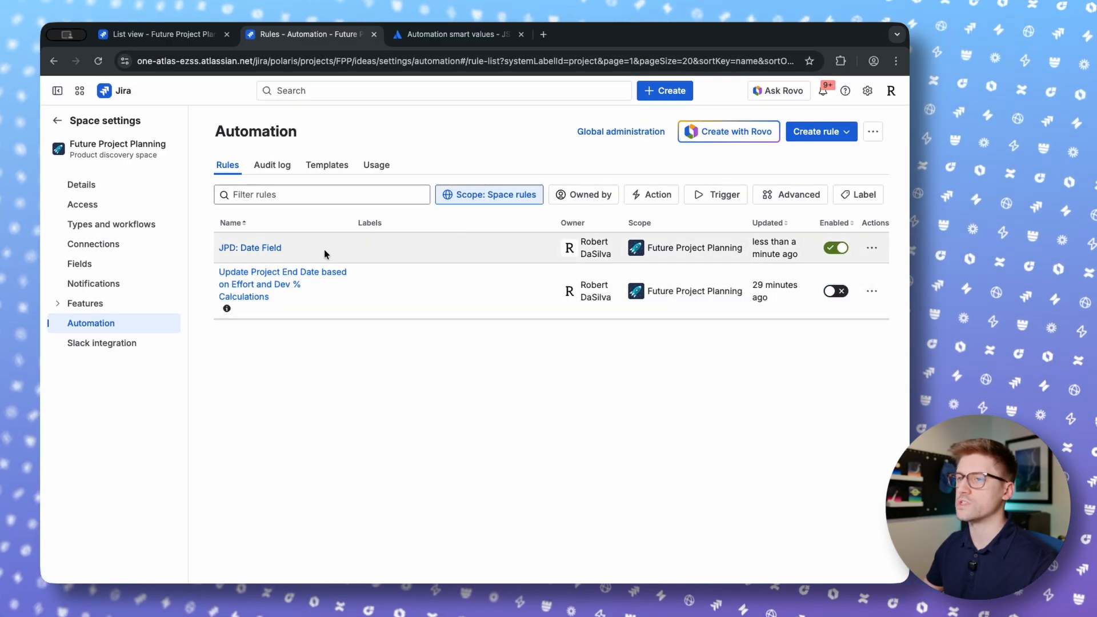
left_click(251, 249)
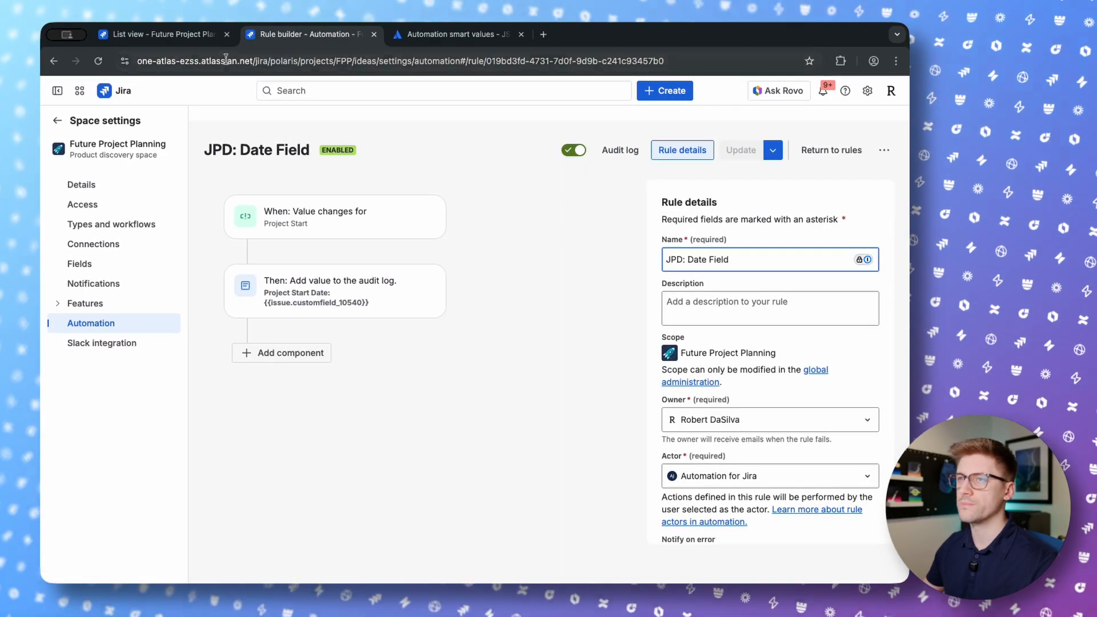
- In the ideas list view, set the Universal Subscription Manager App's Project Start to February 1, 2026
left_click(158, 35)
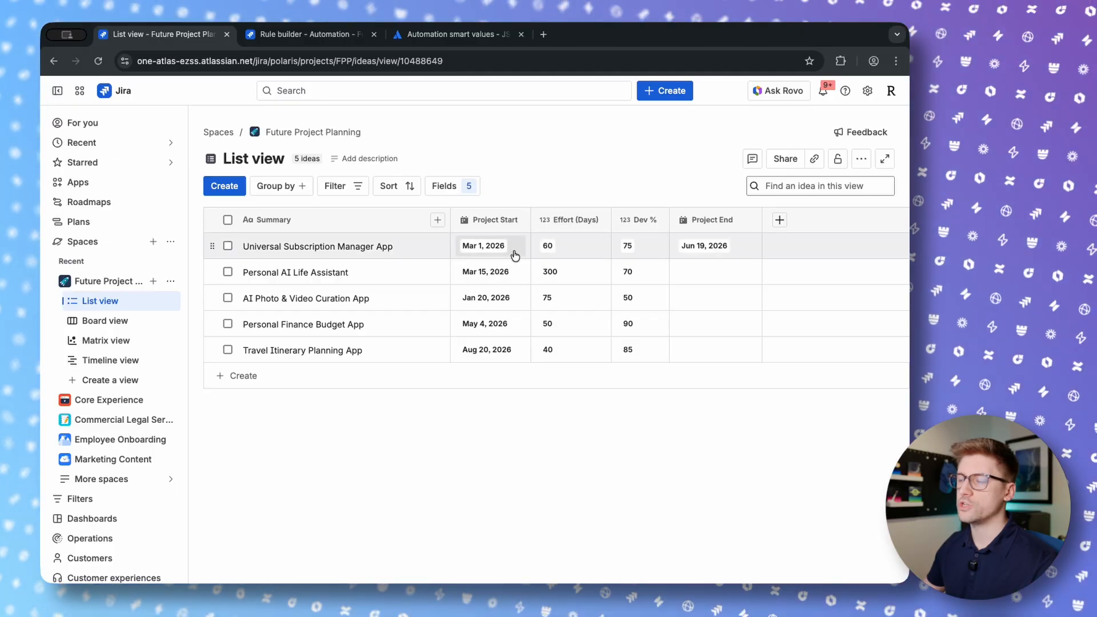
left_click(513, 249)
left_click(497, 322)
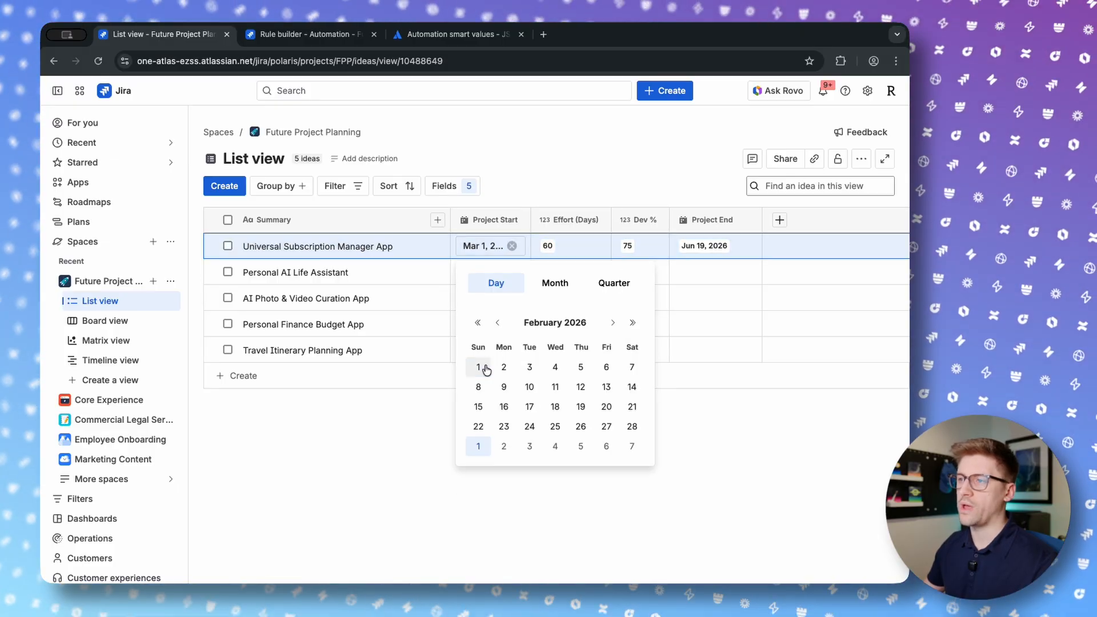
left_click(478, 367)
- Check the "JPD: Date Field" rule's audit log and expand its latest successful run to read the logged Project Start value
left_click(308, 35)
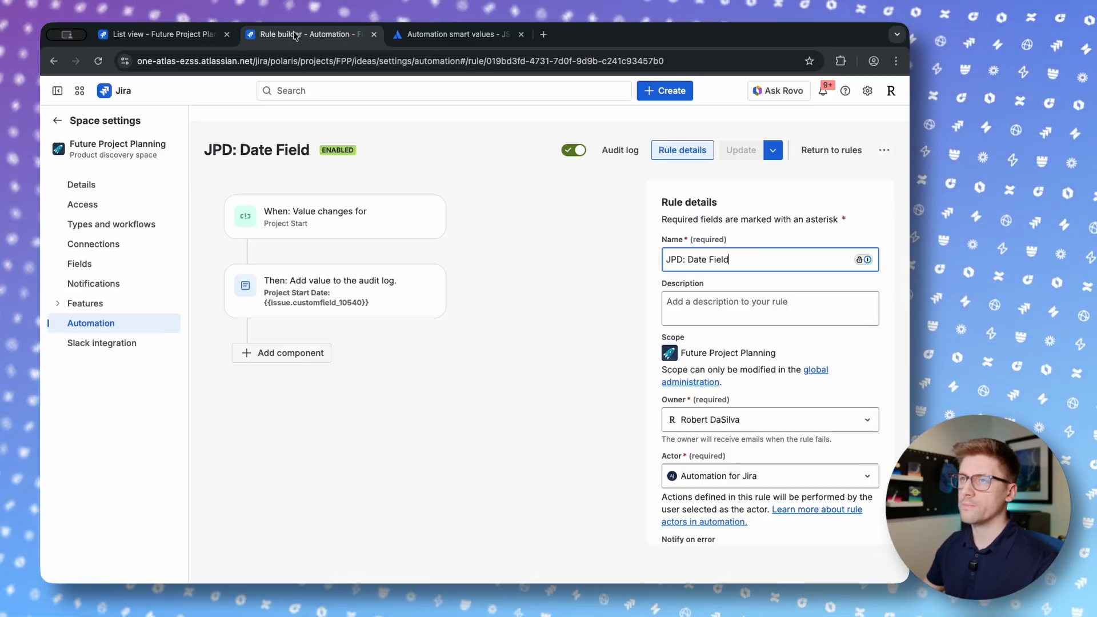
left_click(628, 159)
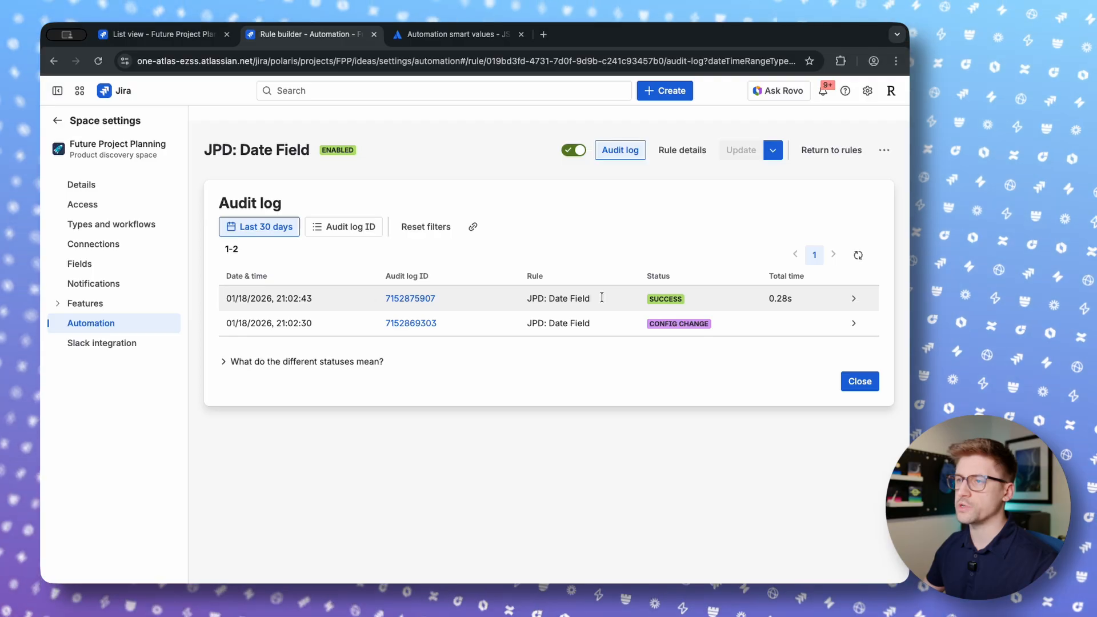
left_click(854, 300)
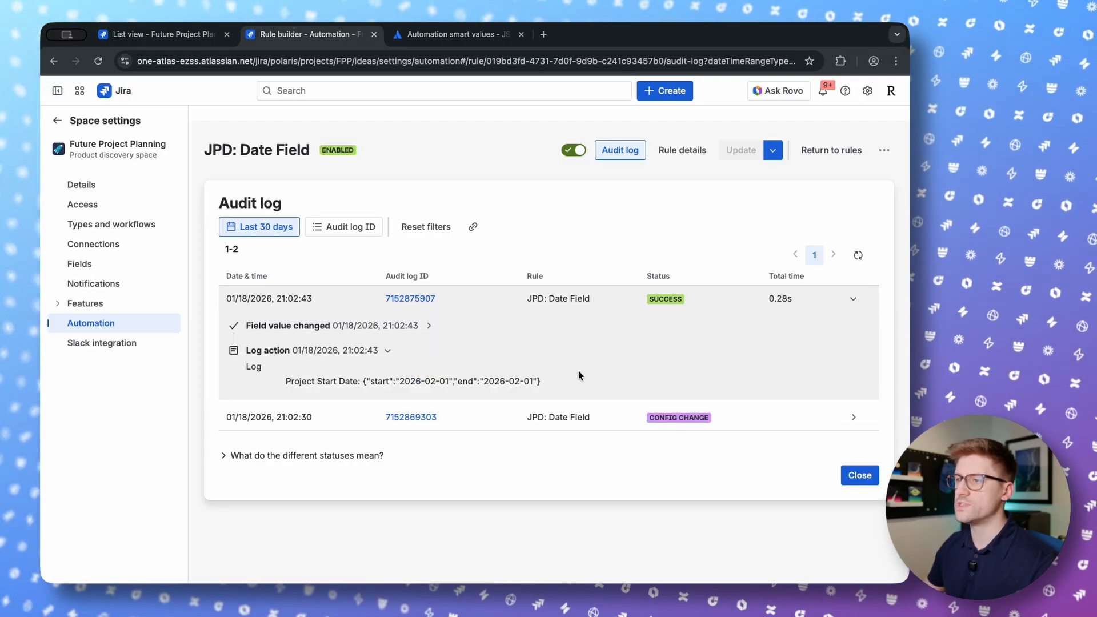
- Examine the logged Project Start Date JSON in the expanded audit log run, including its start and end values
left_click_drag(572, 378, 283, 382)
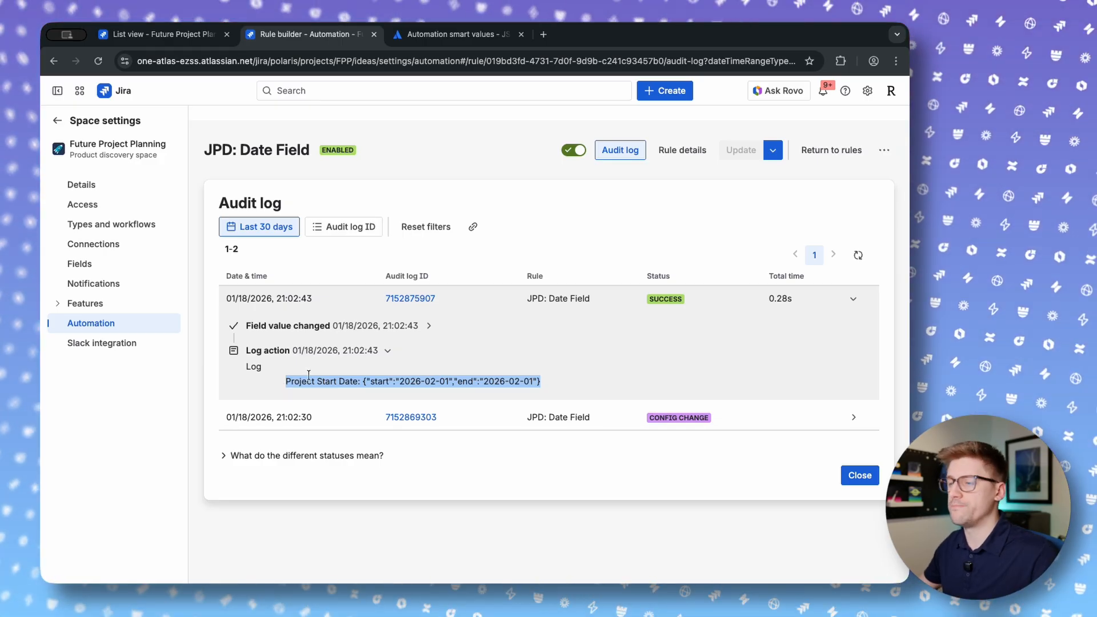
left_click(525, 374)
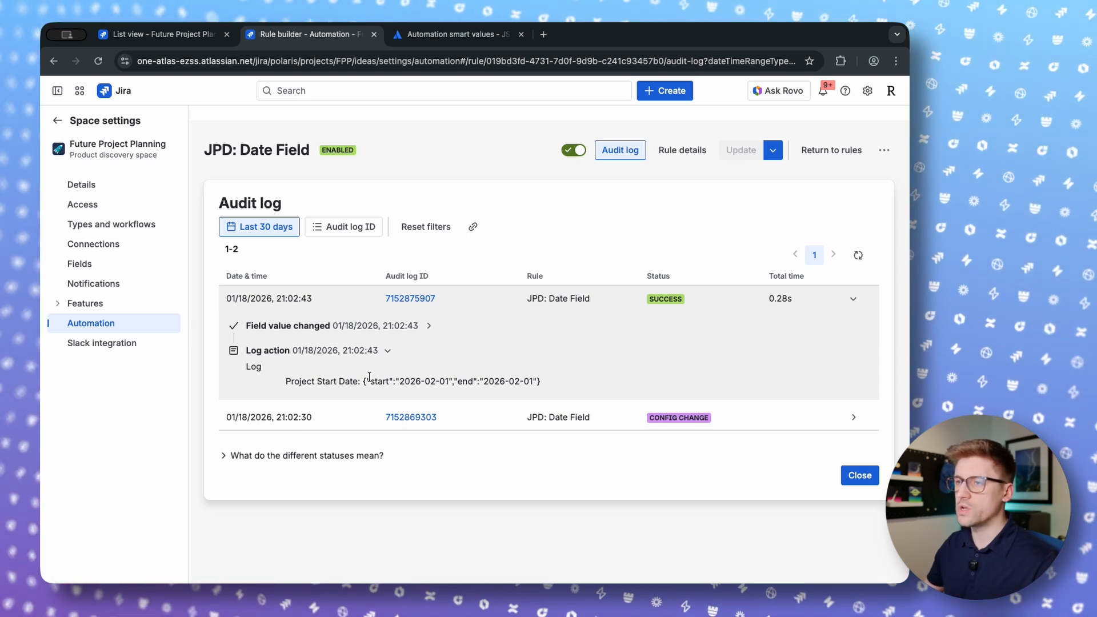
left_click_drag(361, 382, 554, 380)
left_click(555, 380)
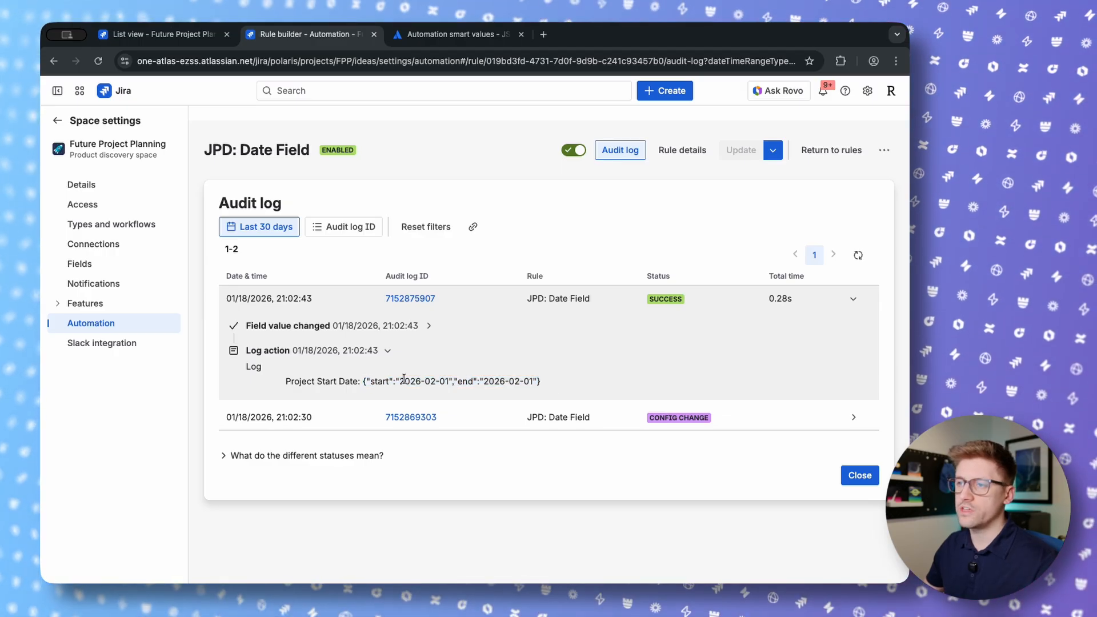
left_click_drag(400, 381, 448, 381)
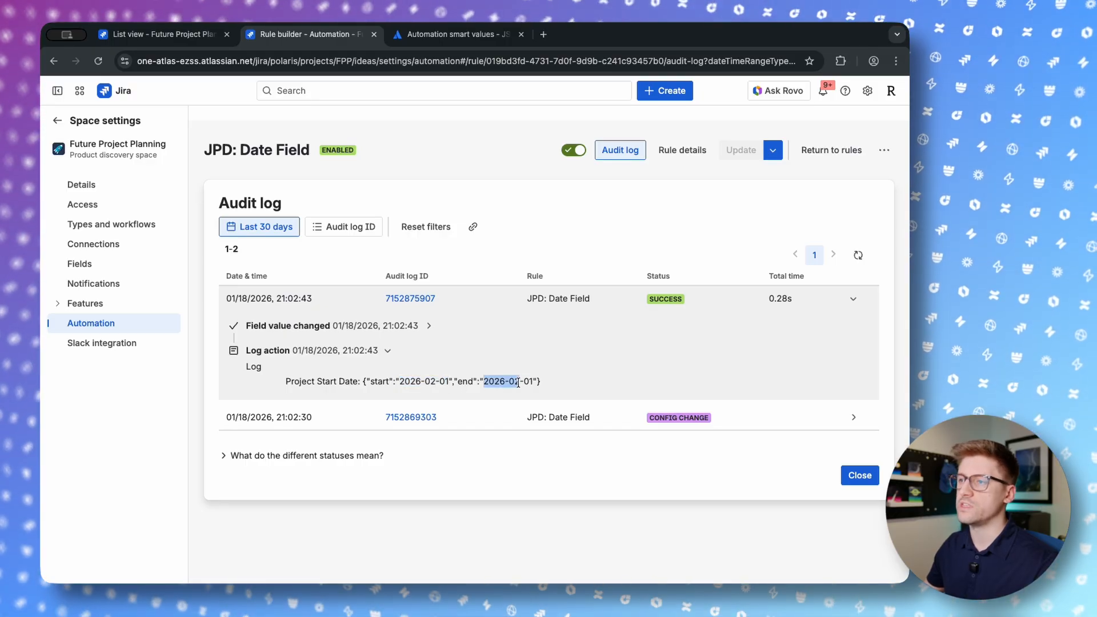
left_click(559, 387)
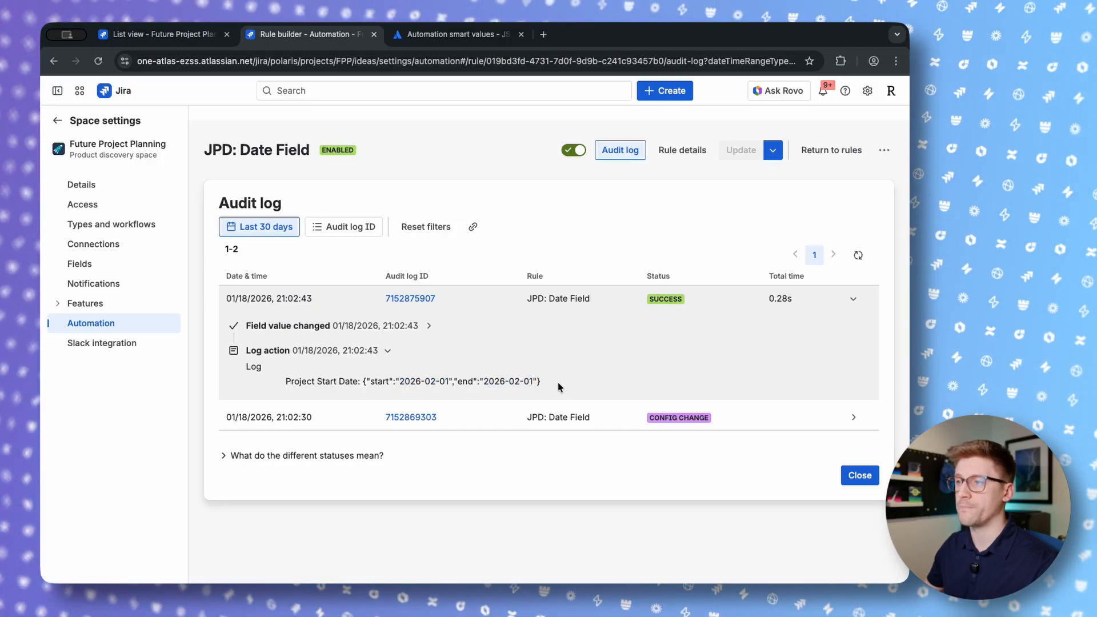
- In the ideas list view, set the Universal Subscription Manager App's Project Start to the month of June 2026
left_click(137, 36)
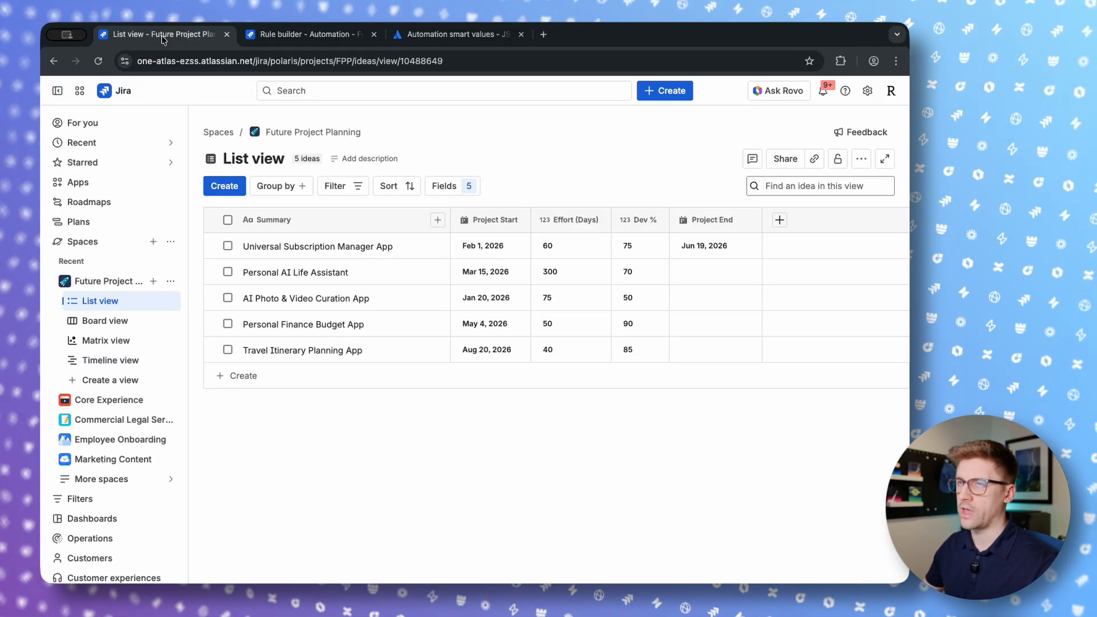
left_click(507, 247)
left_click(565, 286)
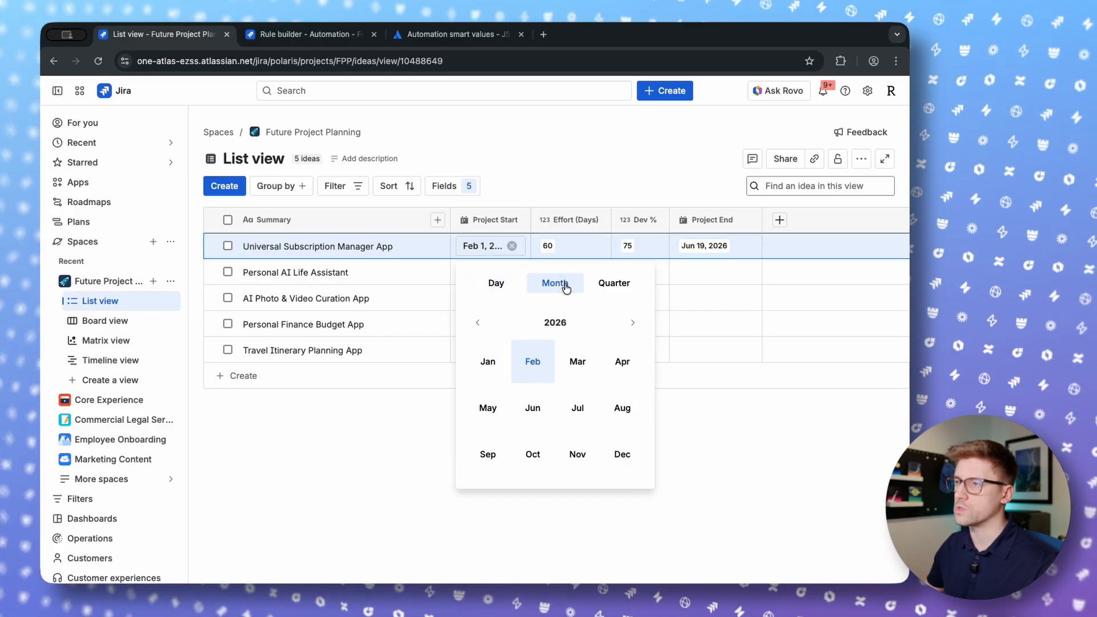
left_click(533, 414)
- Refresh the "JPD: Date Field" audit log and expand the newest run to read the start and end dates logged for the month value
left_click(303, 35)
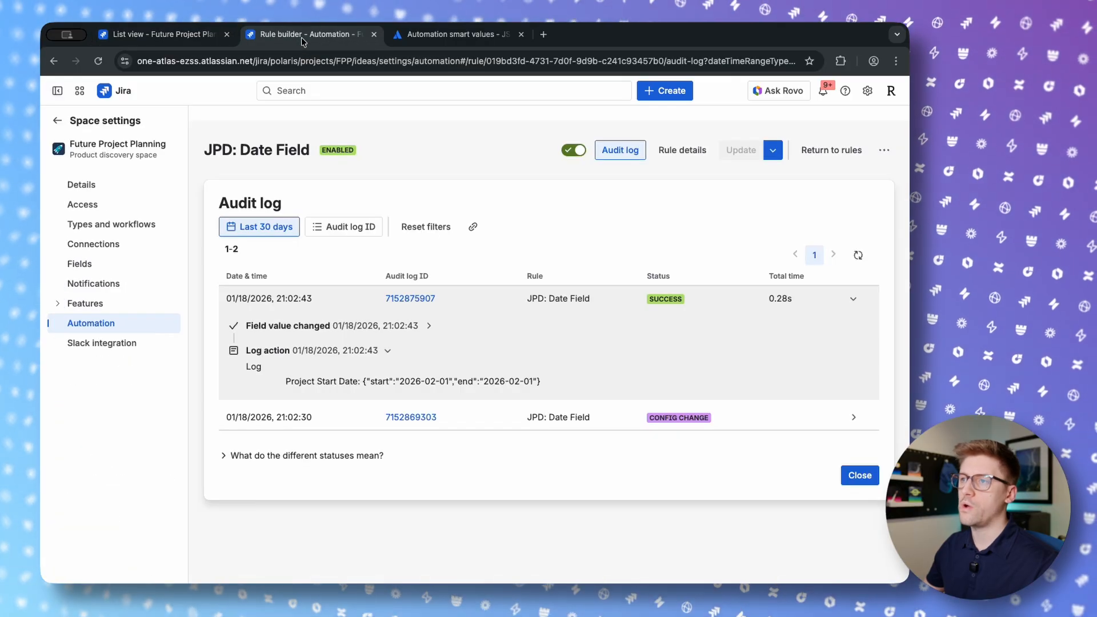
left_click(857, 257)
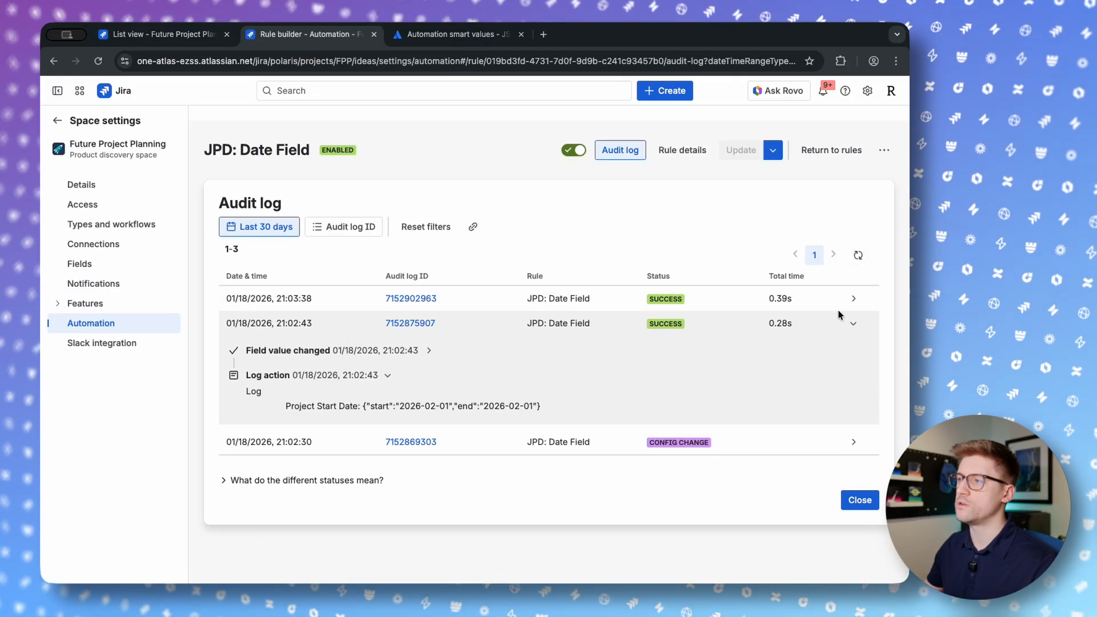
left_click(851, 298)
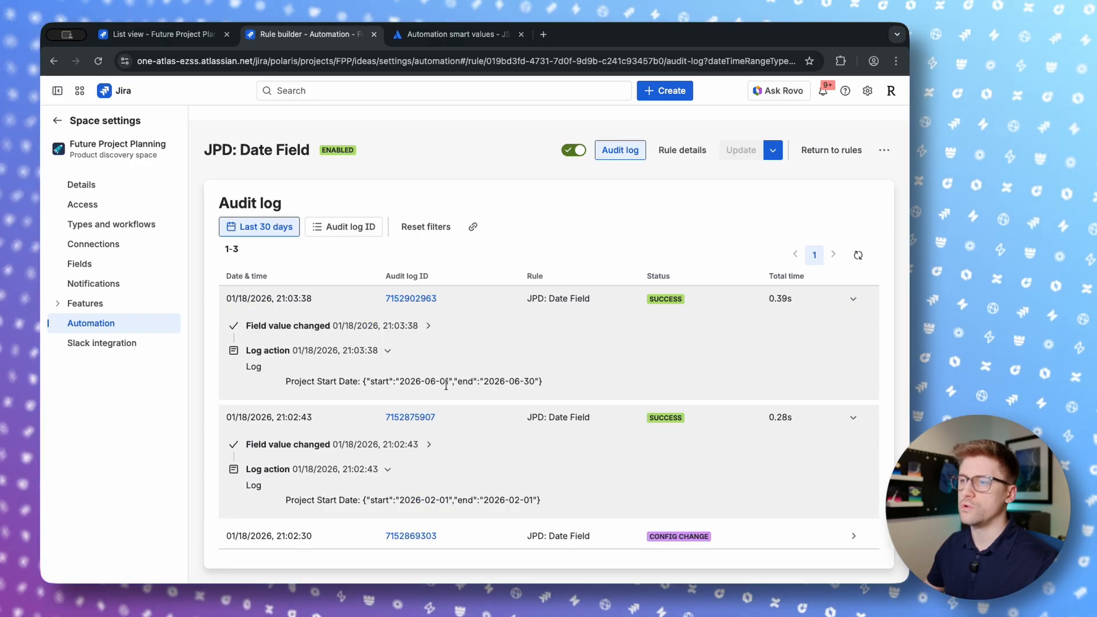
left_click_drag(448, 384, 400, 381)
left_click(532, 386)
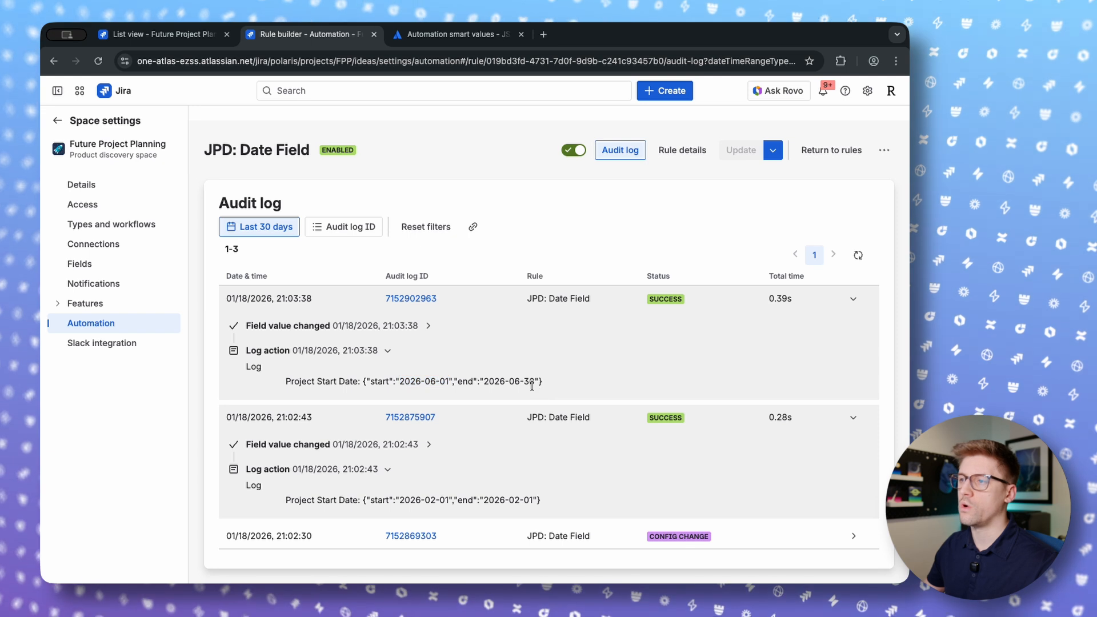
left_click_drag(535, 383, 484, 381)
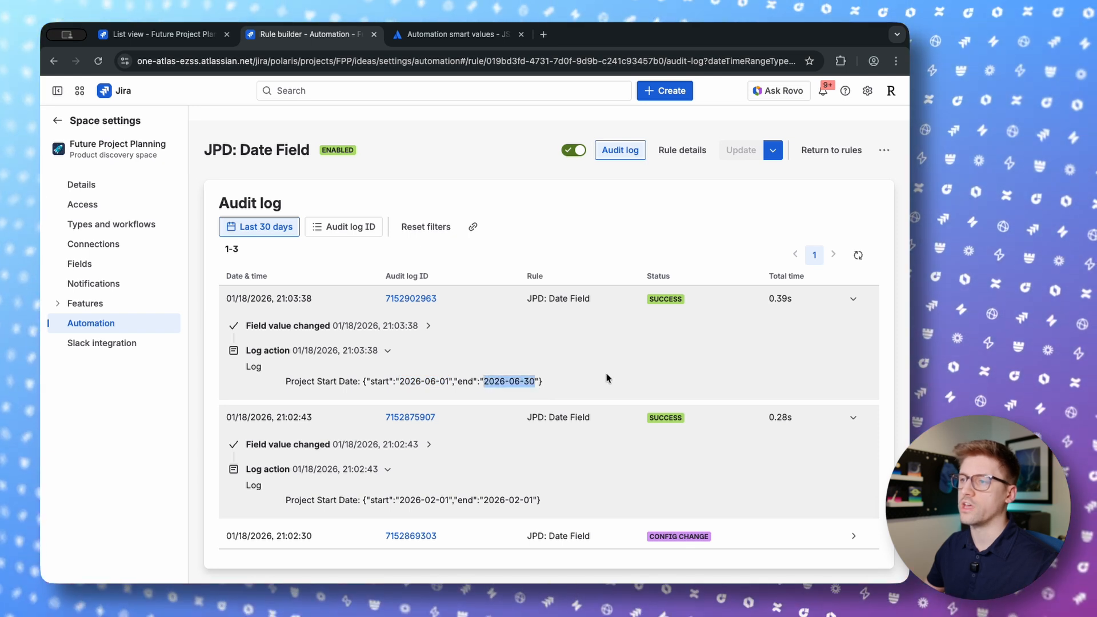
left_click(567, 383)
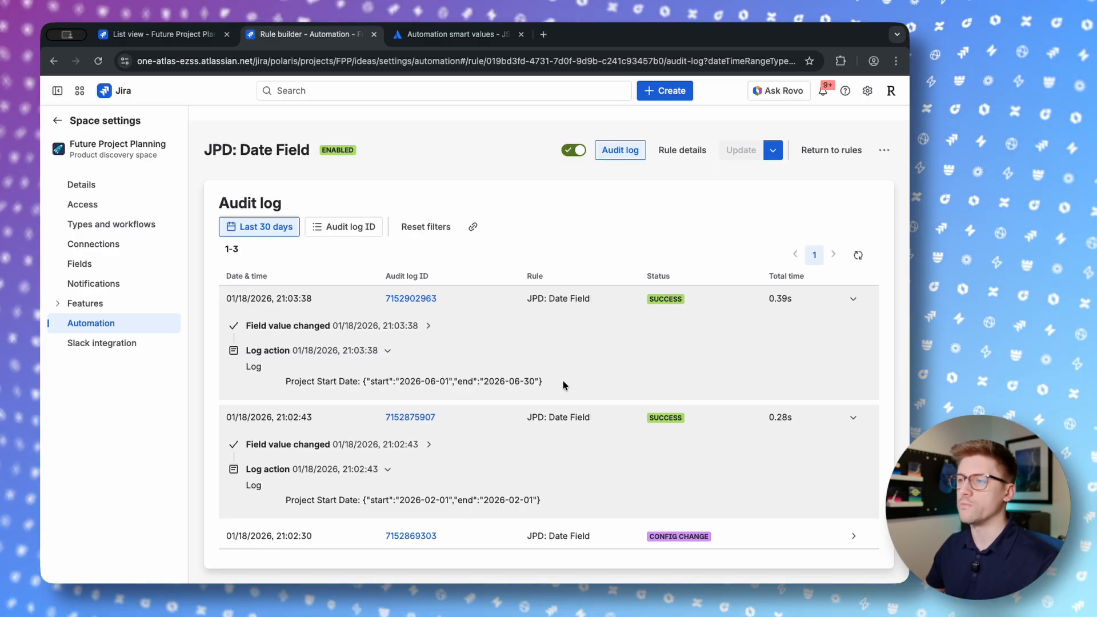
- In the ideas list view, set the Universal Subscription Manager App's Project Start to the quarter Jul-Sep 2026
left_click(179, 37)
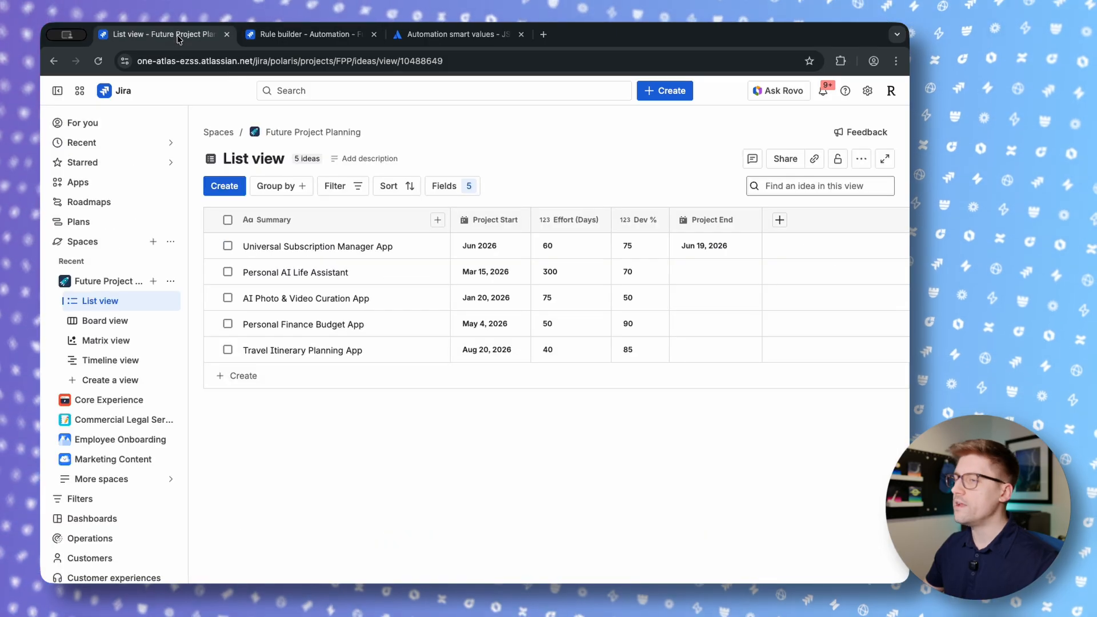
left_click(505, 247)
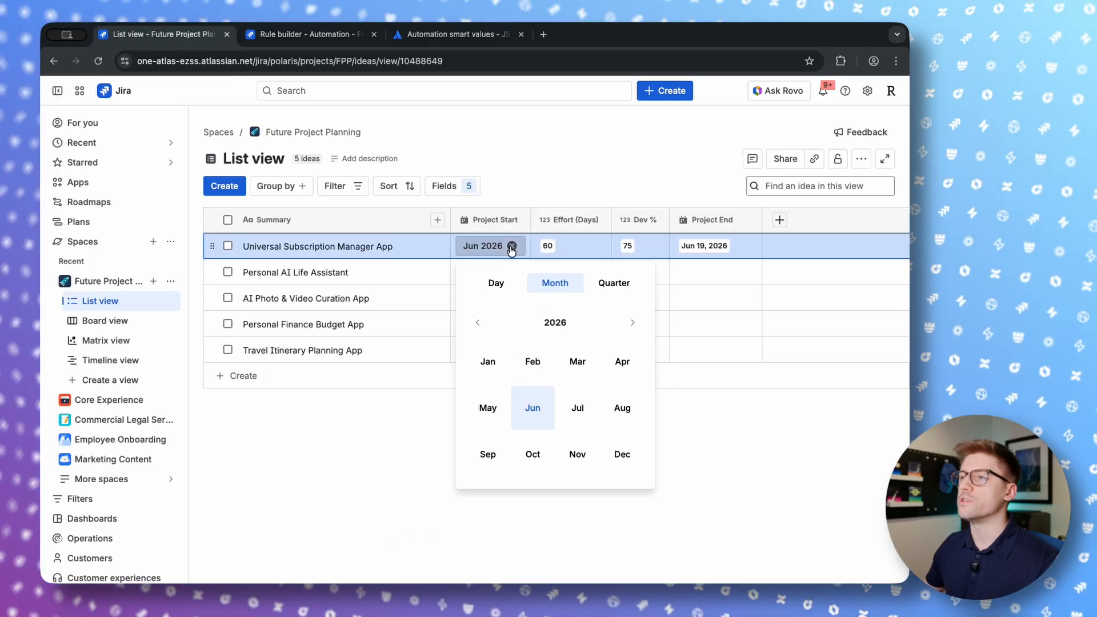
left_click(618, 288)
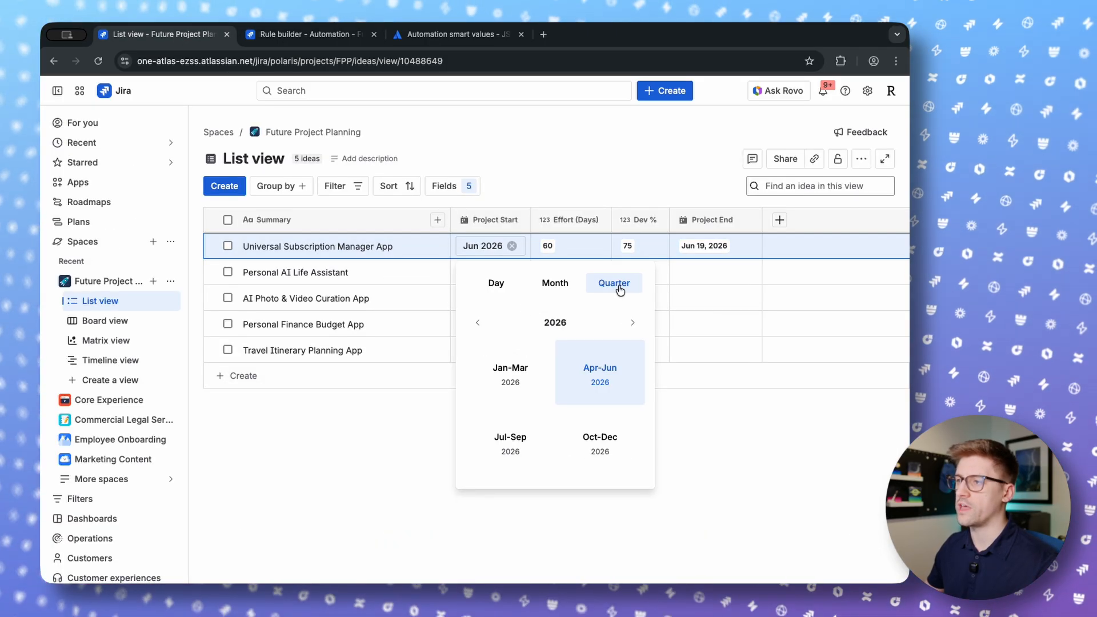
left_click(511, 460)
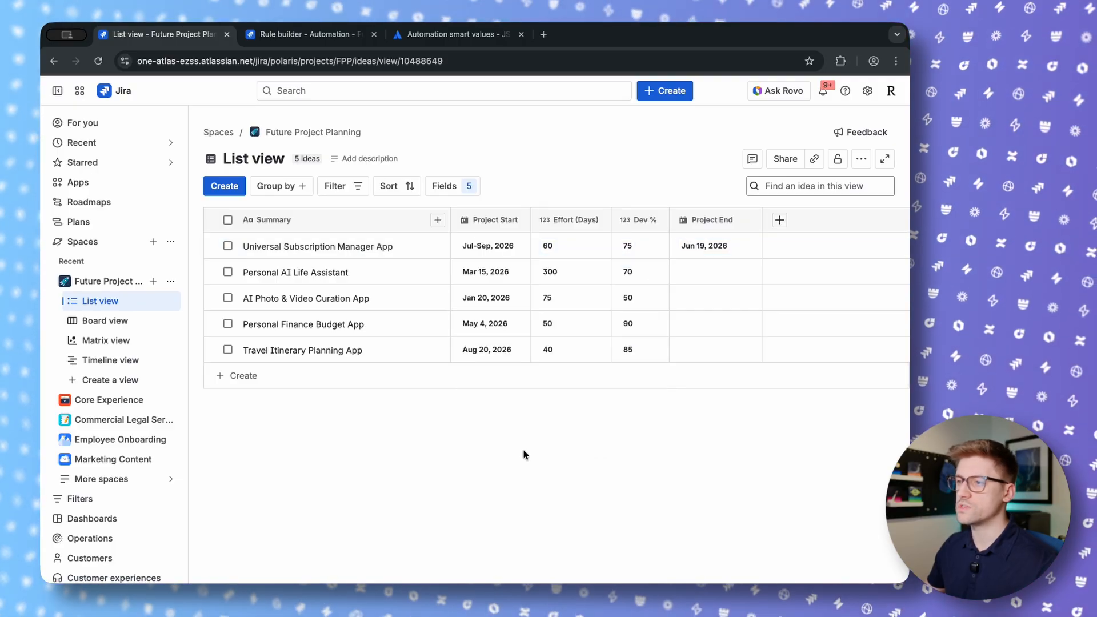
- Refresh the rule's audit log and expand the newest run to read the start and end dates logged for the quarter value
left_click(320, 35)
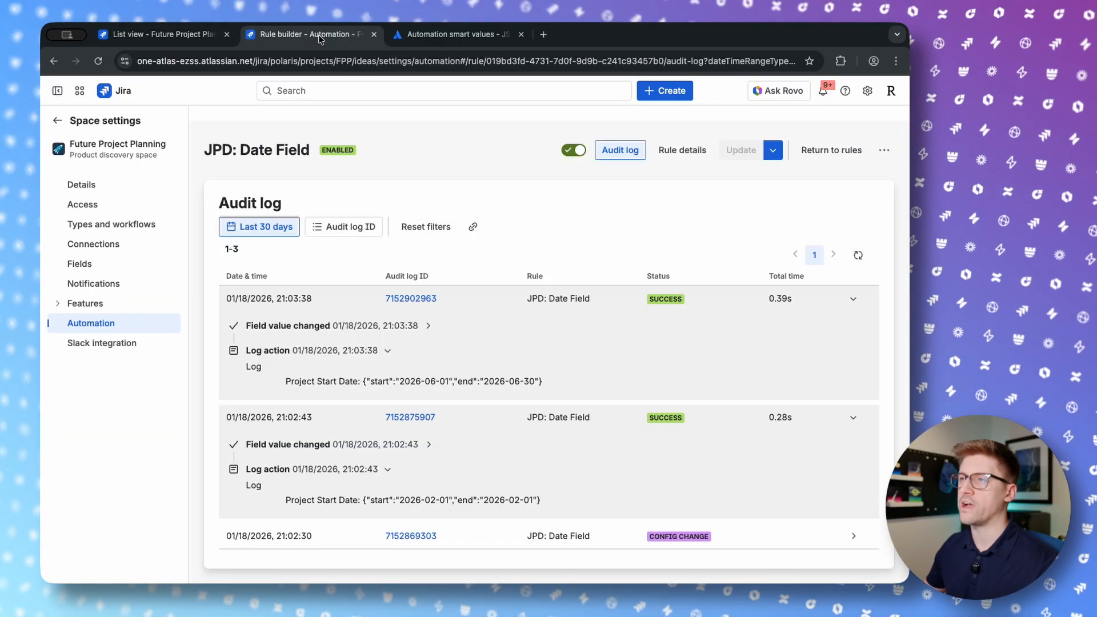
left_click(857, 256)
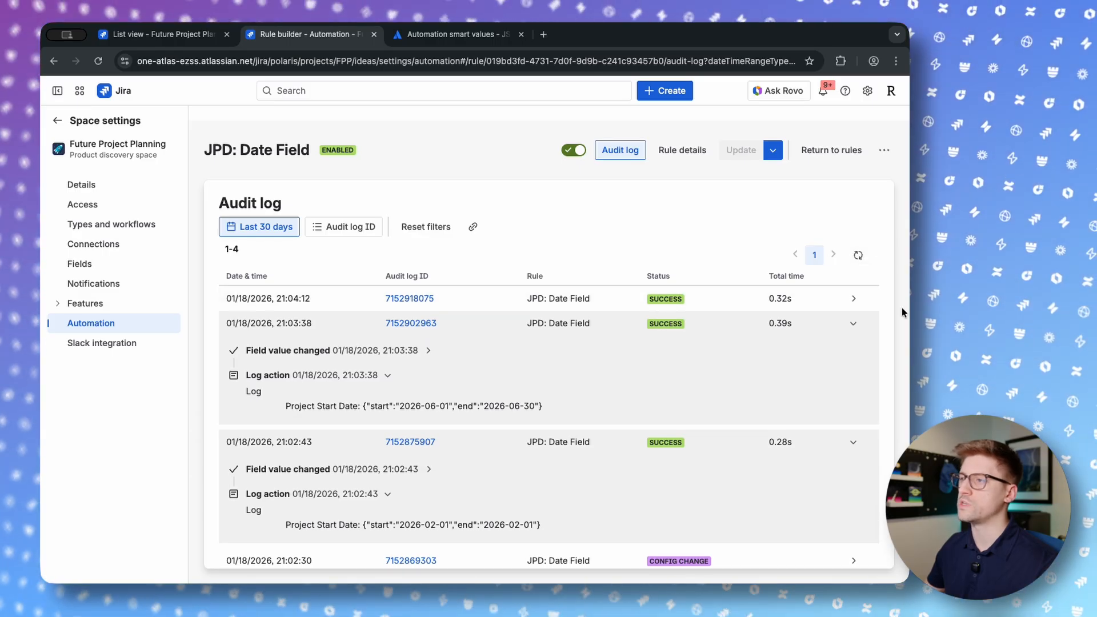
left_click(851, 299)
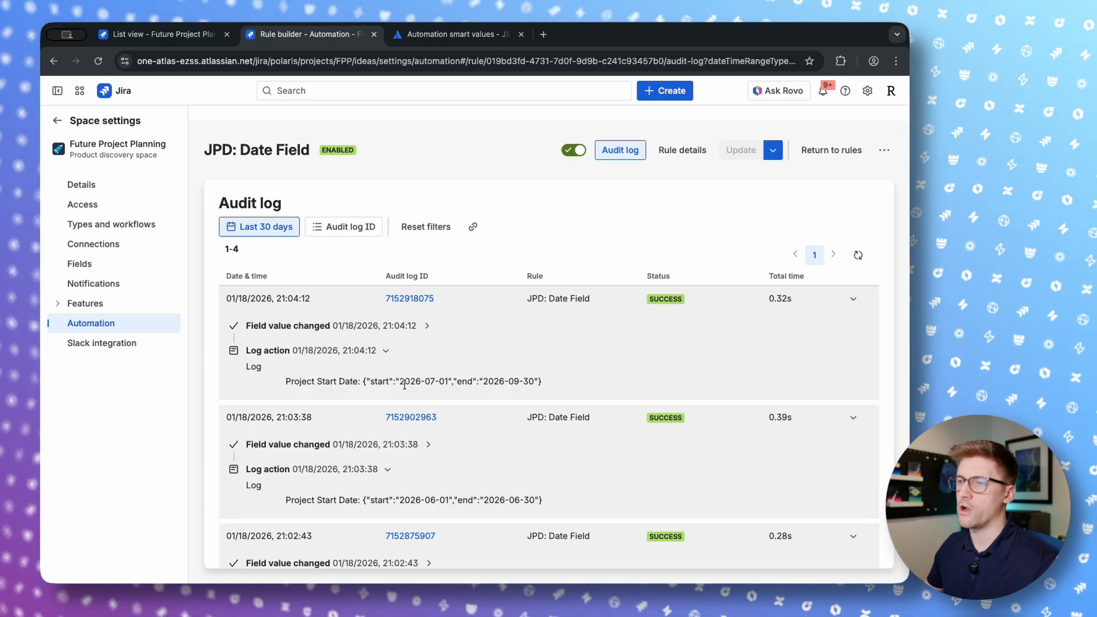
left_click_drag(370, 382, 451, 382)
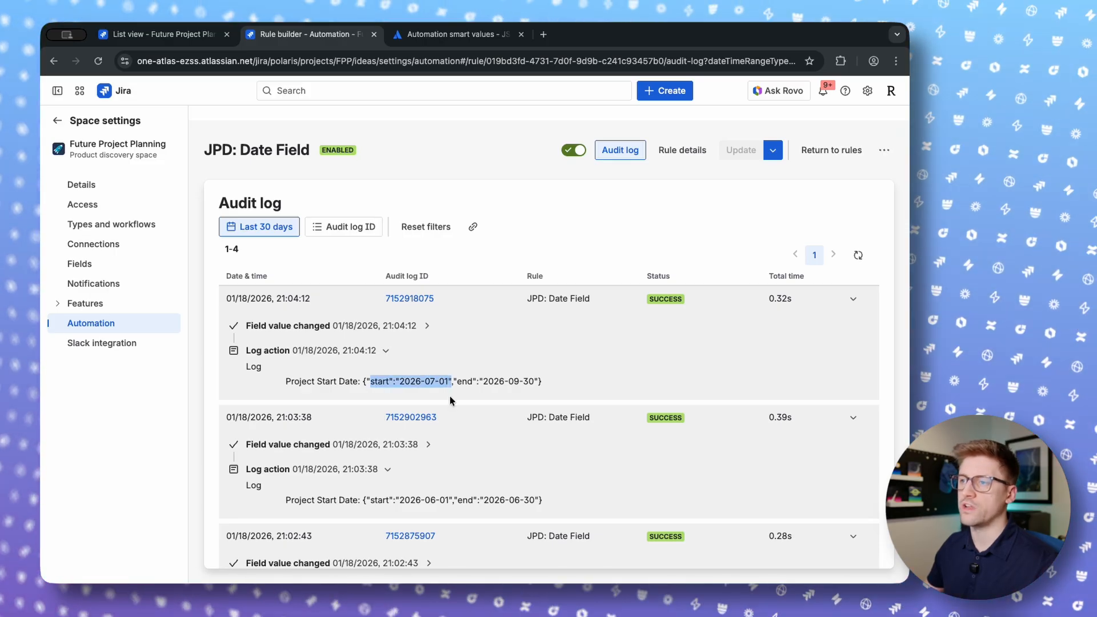
left_click(428, 383)
left_click_drag(456, 382, 539, 386)
left_click(558, 382)
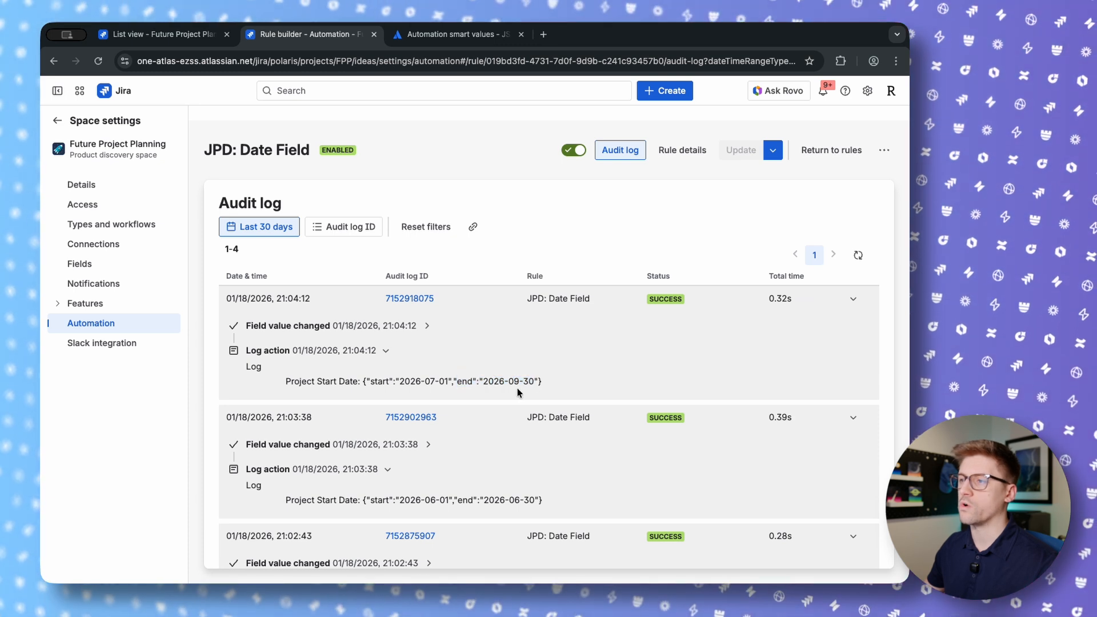
triple_click(558, 381)
left_click(537, 352)
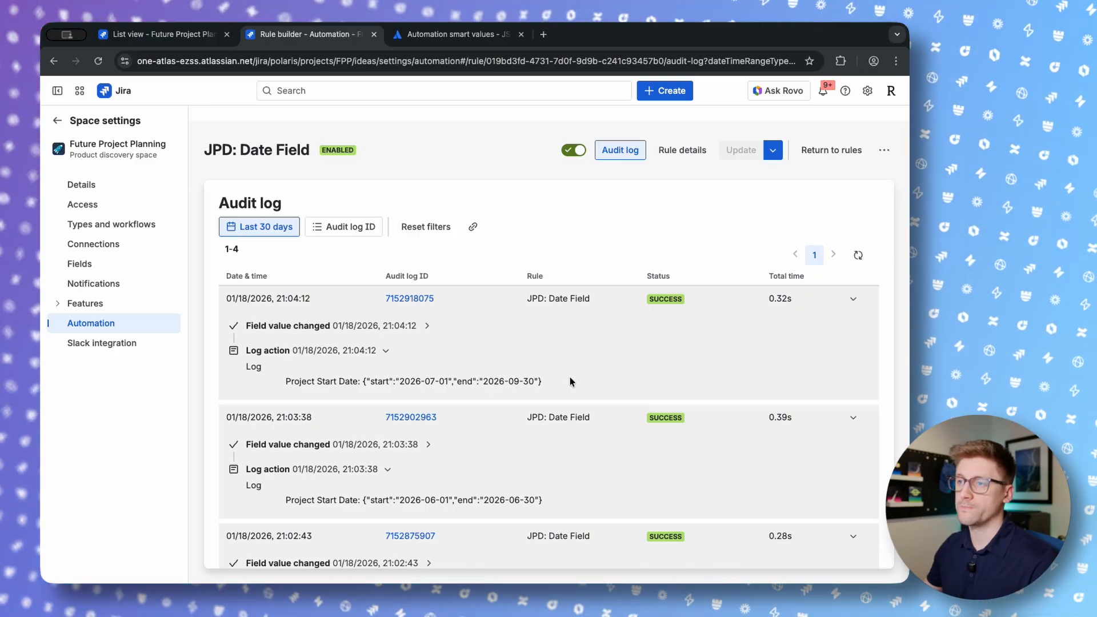
- Highlight the logged JSON string and consult the jsonStringToObject() section of the Automation smart values documentation
left_click_drag(566, 381, 361, 391)
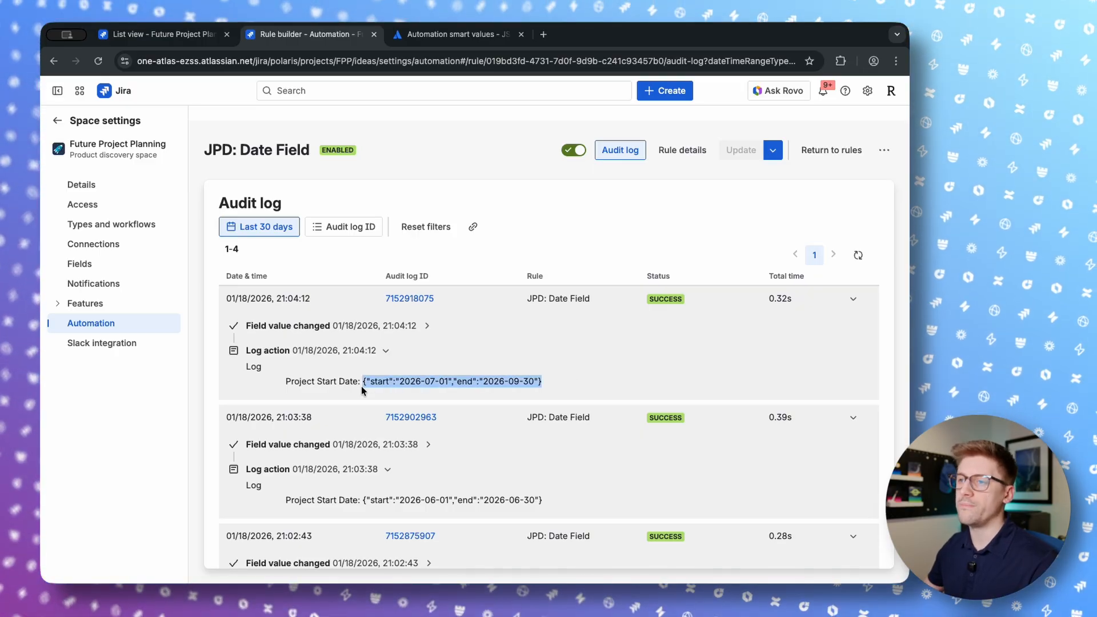
left_click(557, 378)
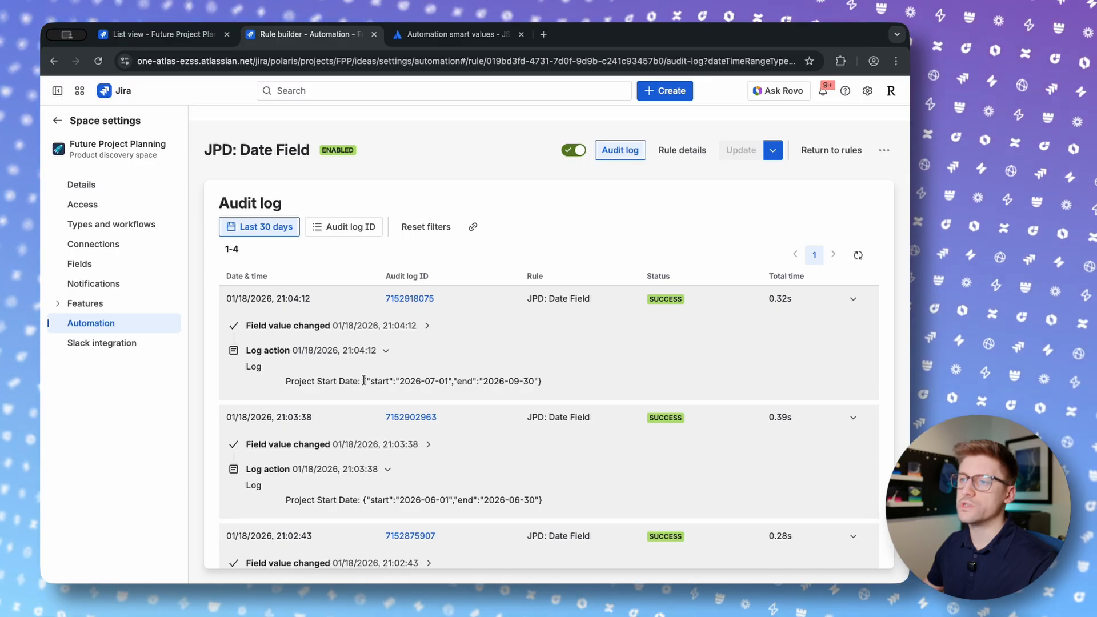
left_click_drag(364, 380, 540, 379)
left_click(449, 35)
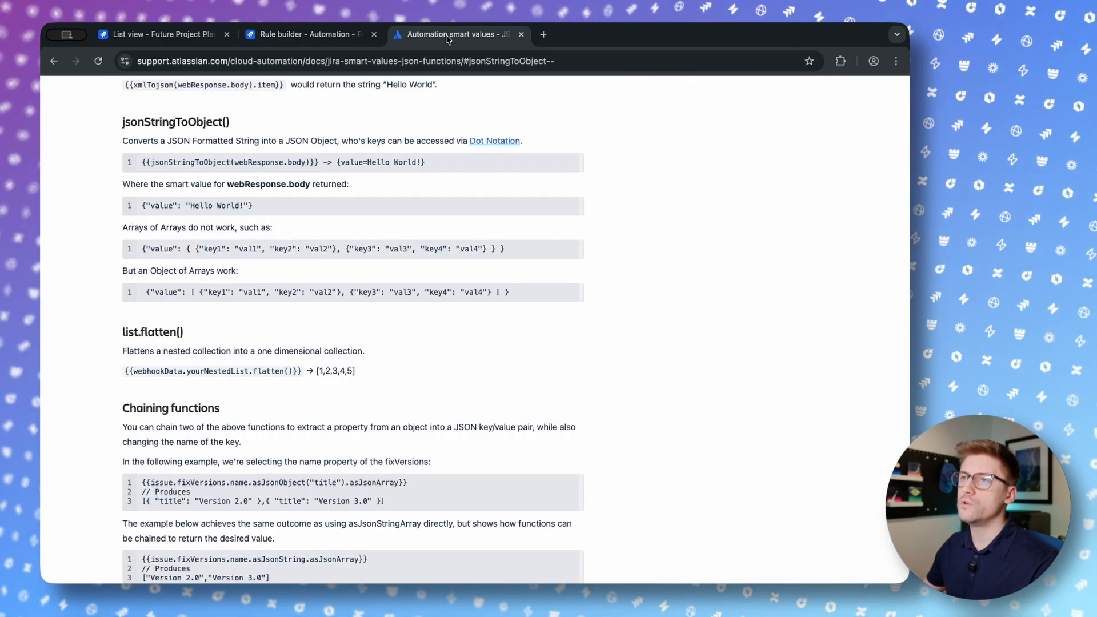
left_click_drag(121, 126, 198, 128)
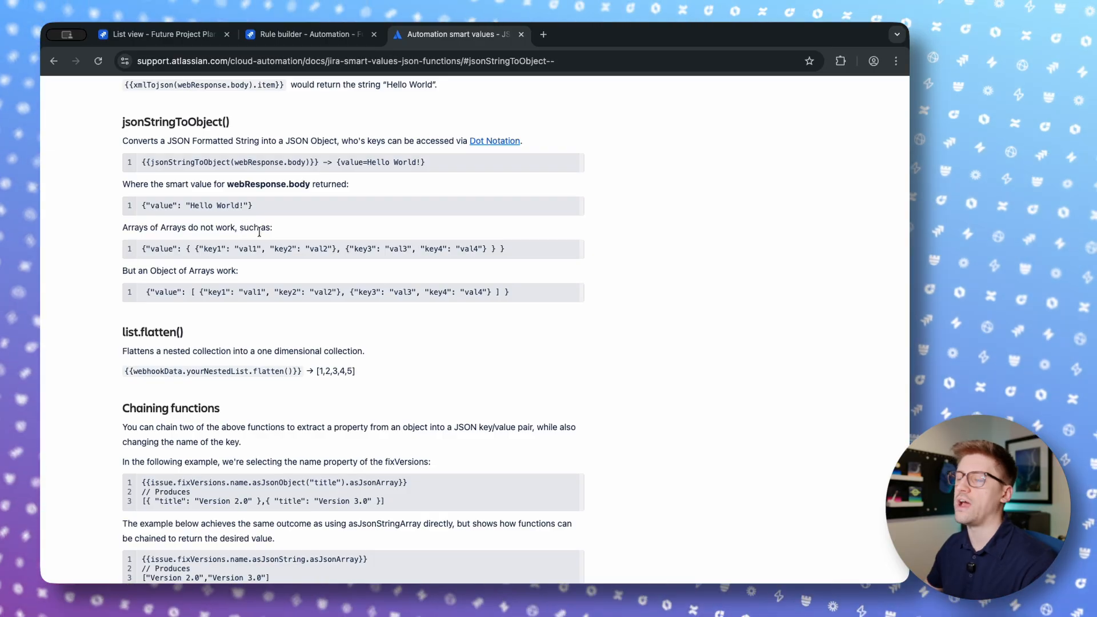
- In the "JPD: Date Field" rule, add a Create variable action after the log action and name the variable projectStartDate
left_click(308, 40)
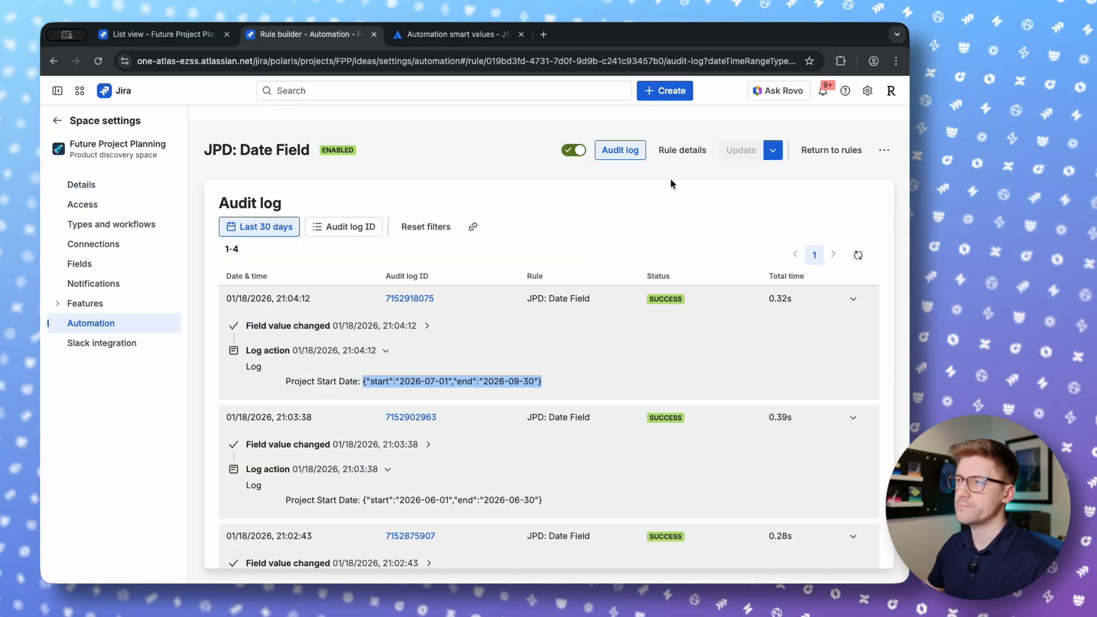
left_click(685, 152)
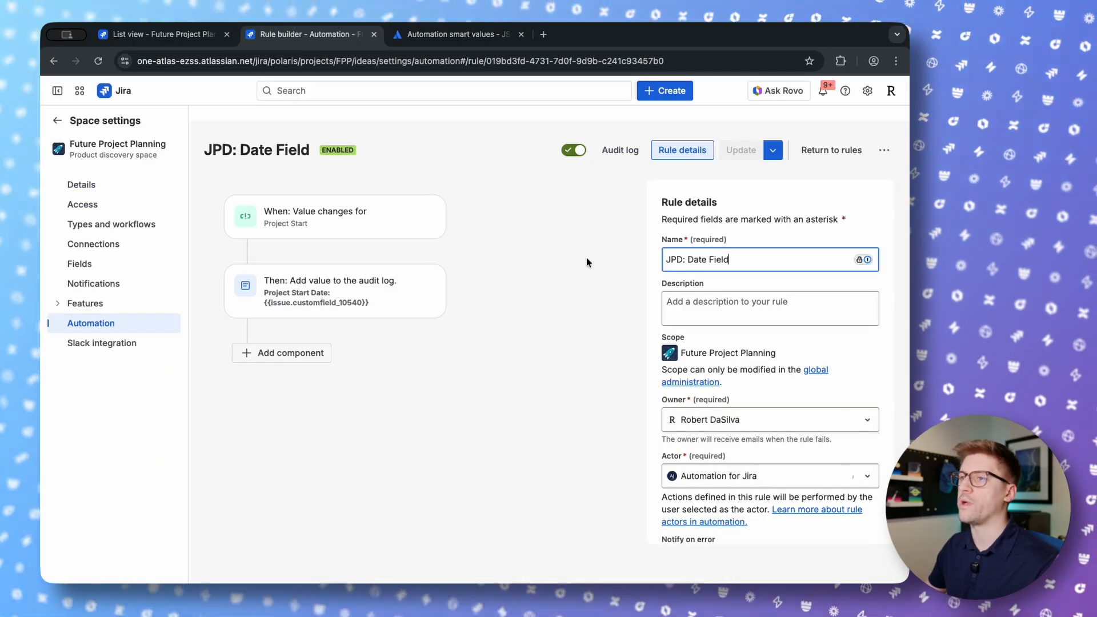
left_click(283, 357)
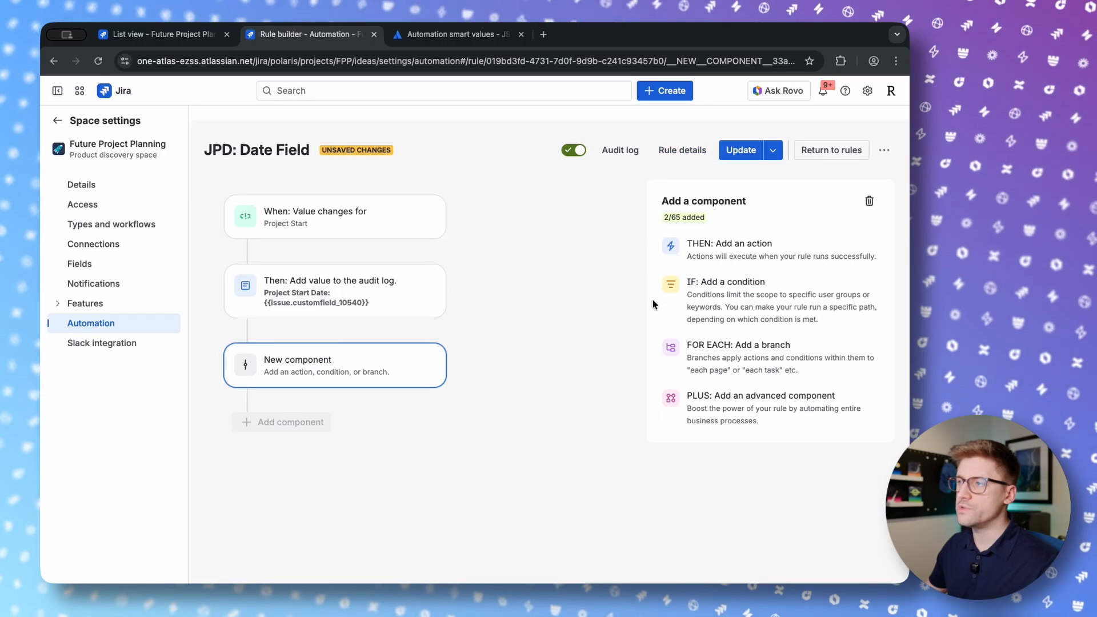
left_click(771, 245)
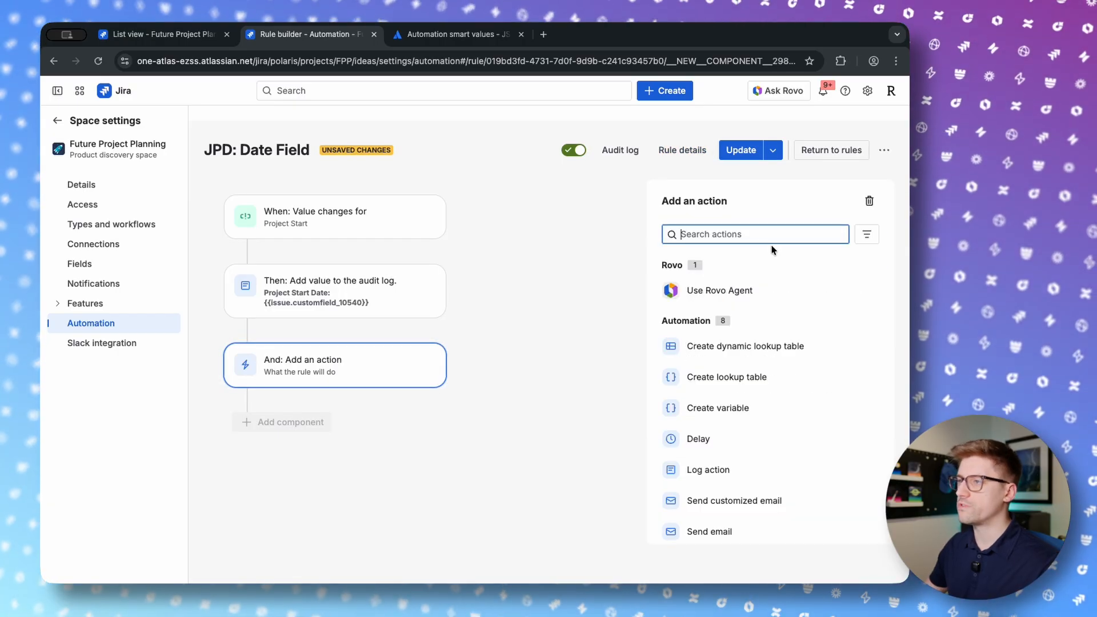
left_click(754, 414)
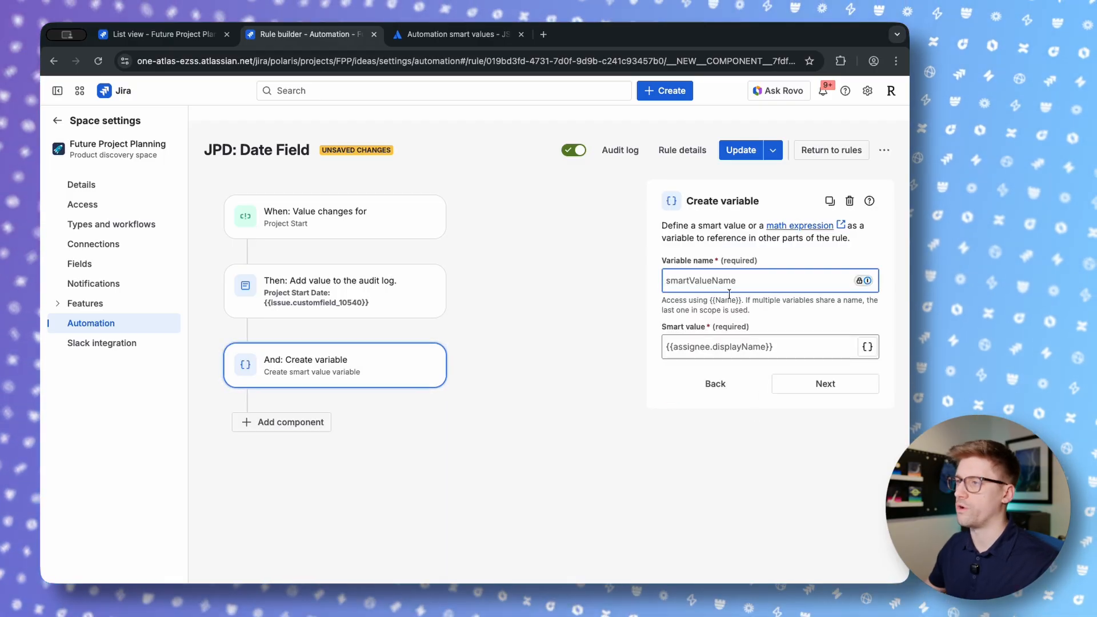
type("projectStartDate")
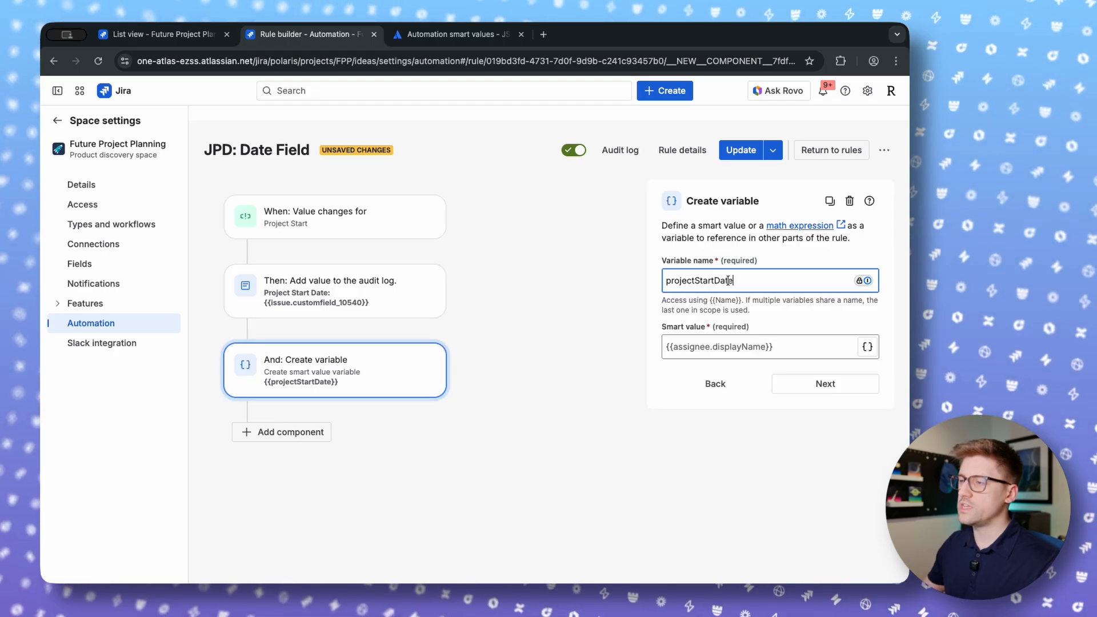
- Set the projectStartDate variable's smart value to {{jsonStringToObject(customfield_10540)}}, following the documented function syntax
left_click(752, 343)
left_click(411, 38)
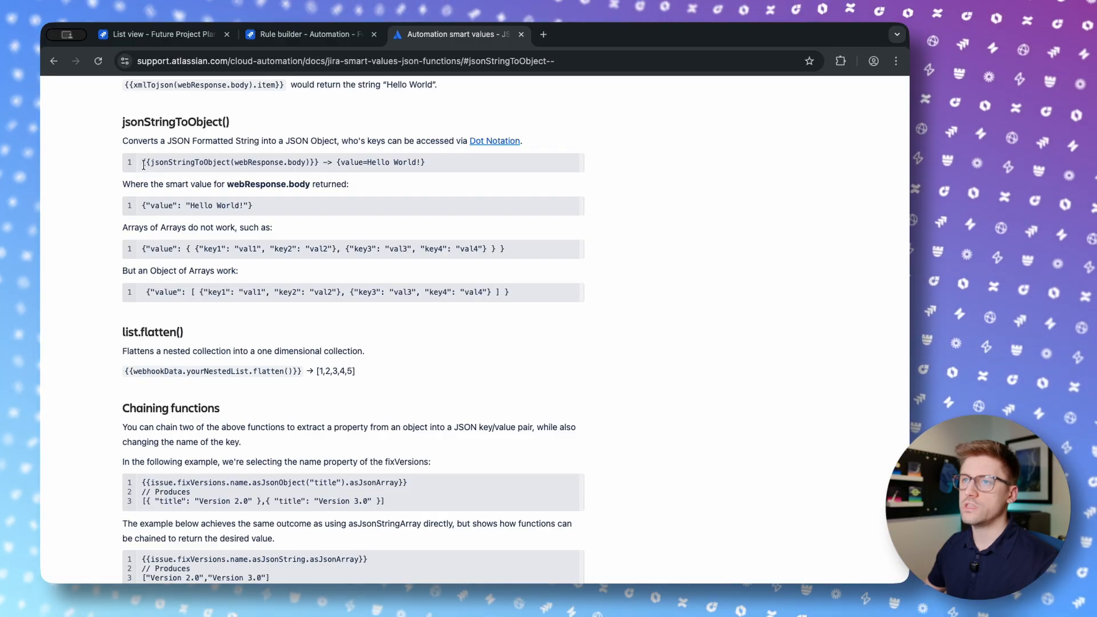
left_click(340, 36)
type("{{")
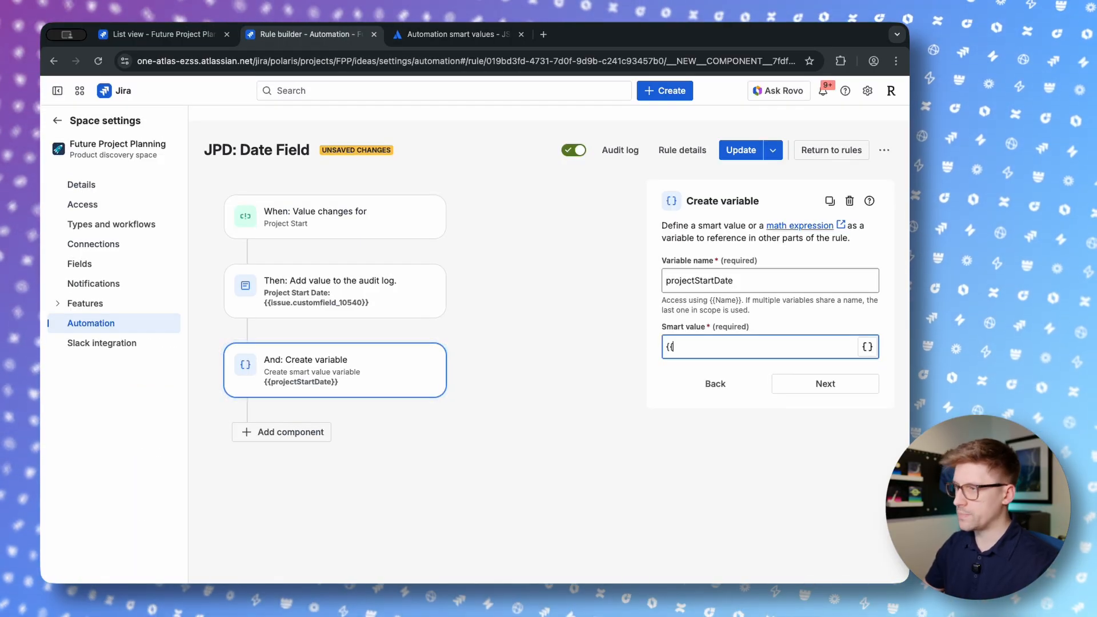
type("jsonStrin")
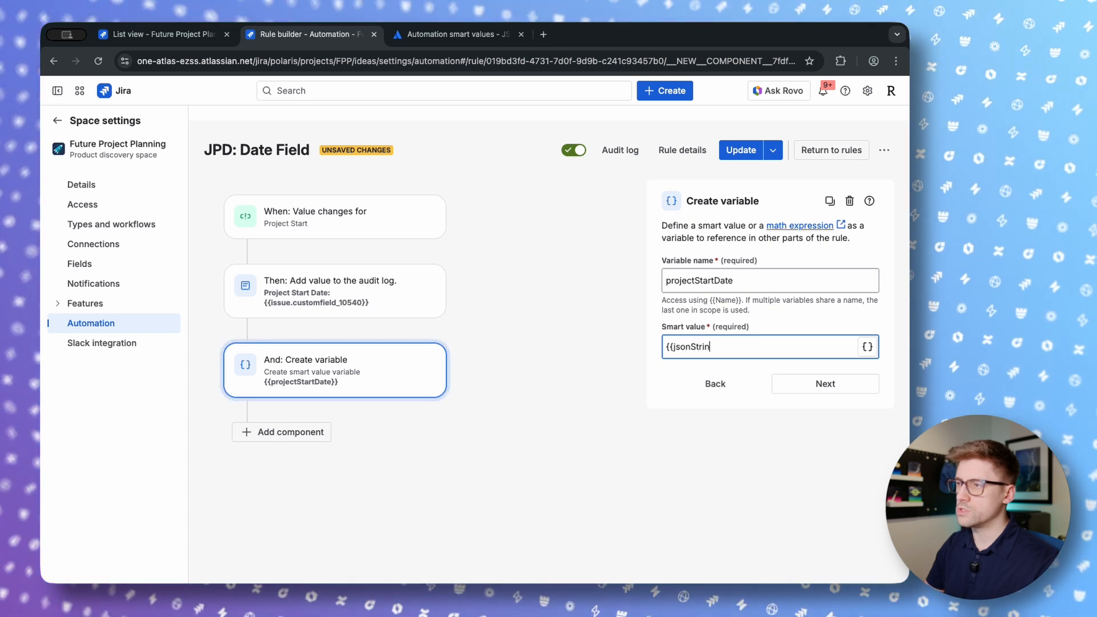
type("gToObject")
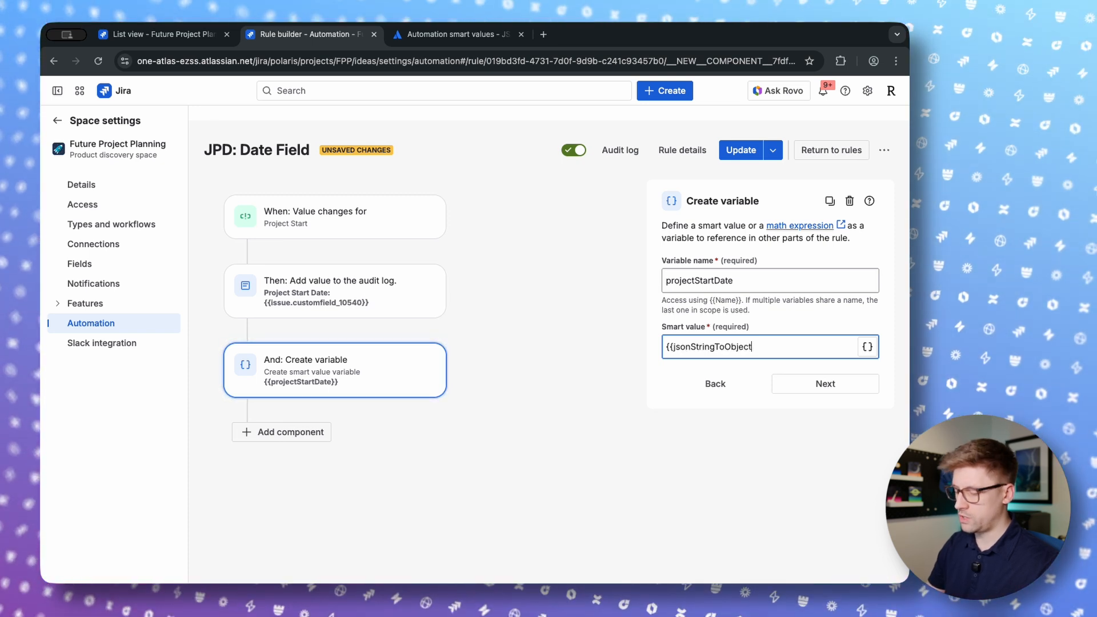
type("()}}")
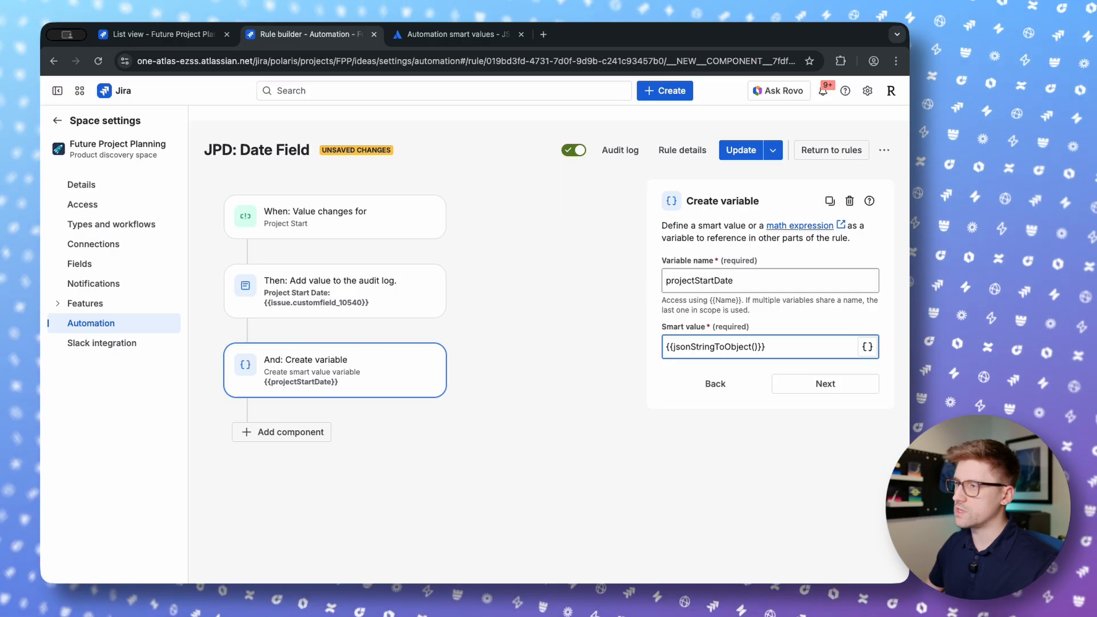
key("Left")
key("Left")
key("Left")
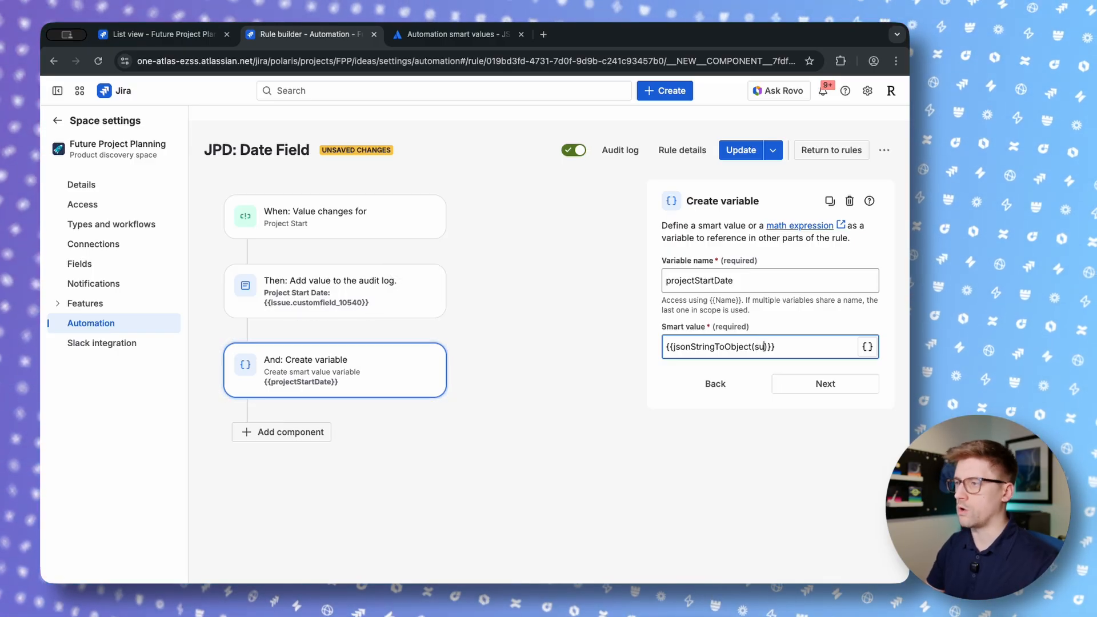
type("customfield_")
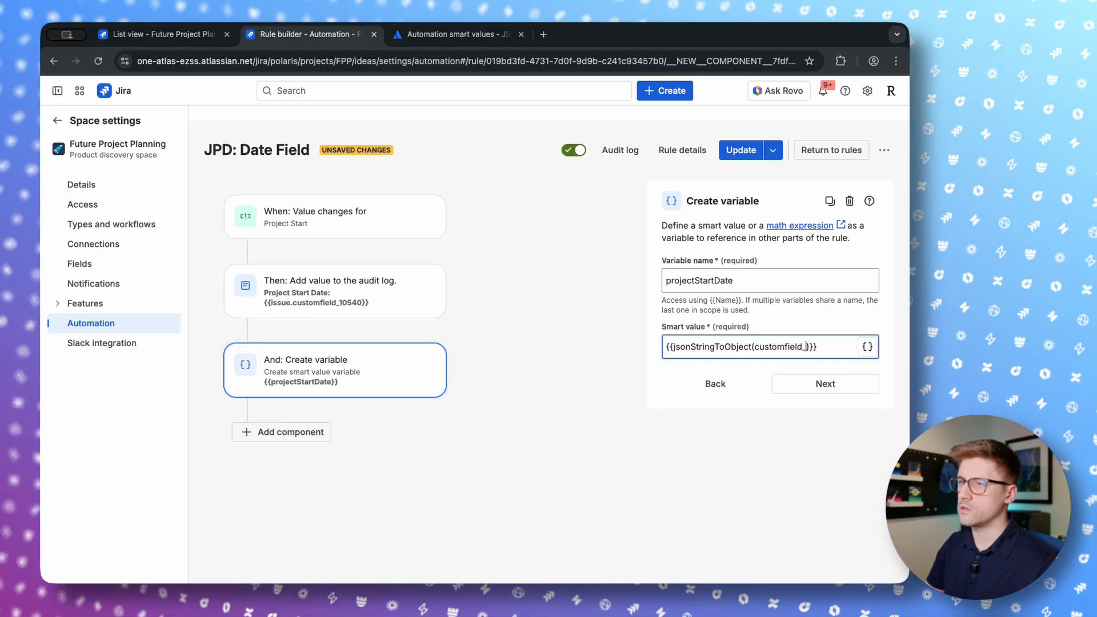
type("10540")
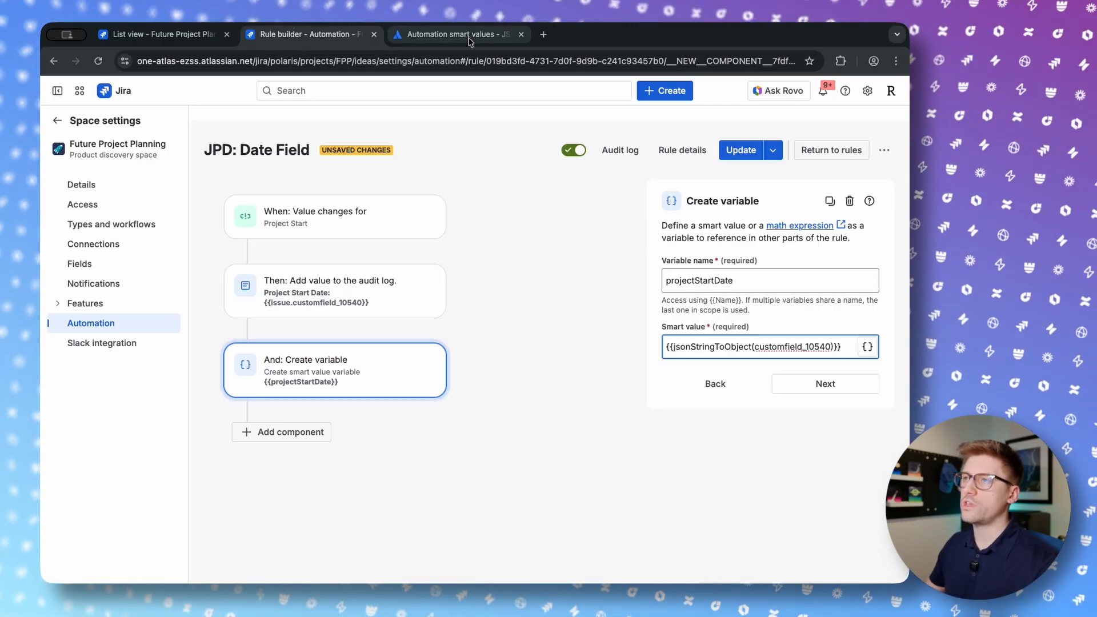
- Review the jsonStringToObject() documentation and highlight the start key and its date in the newest audit log run
left_click(452, 34)
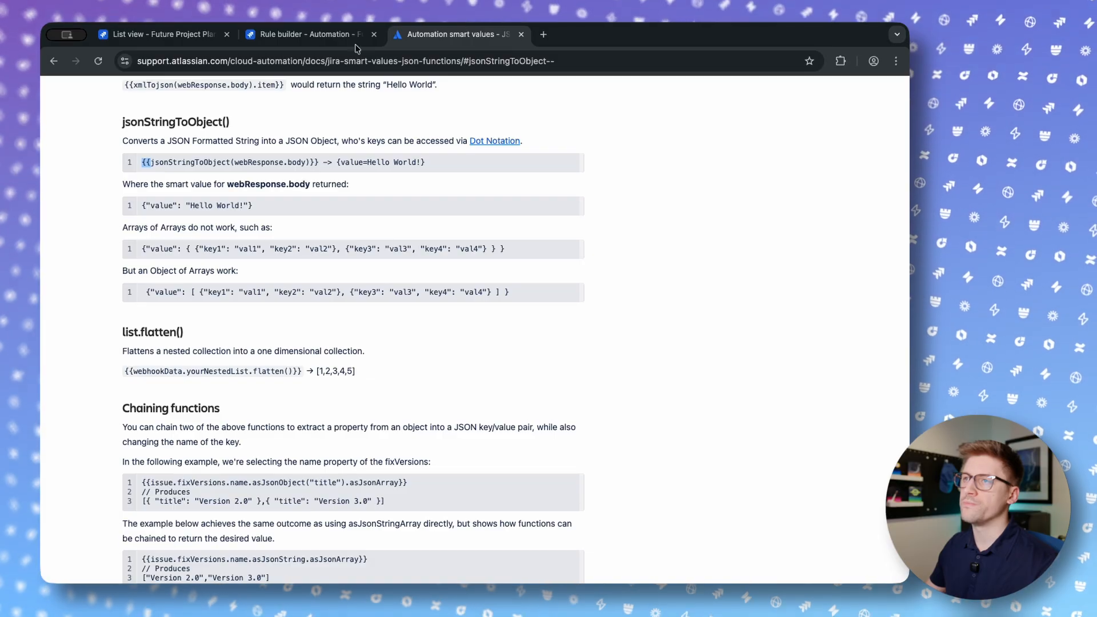
left_click(313, 35)
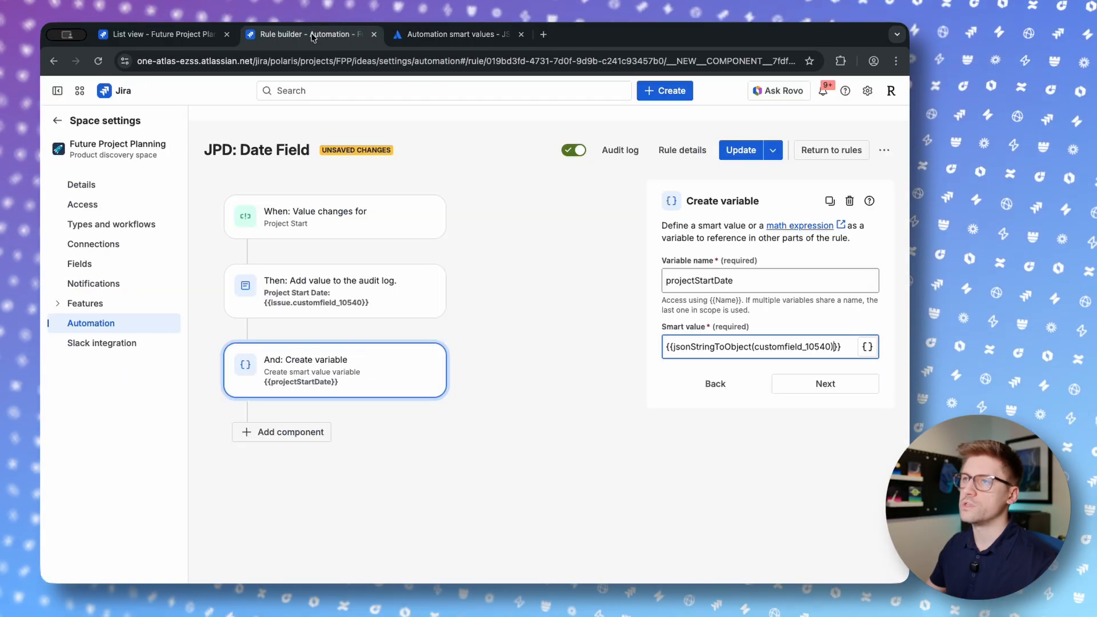
left_click(606, 149)
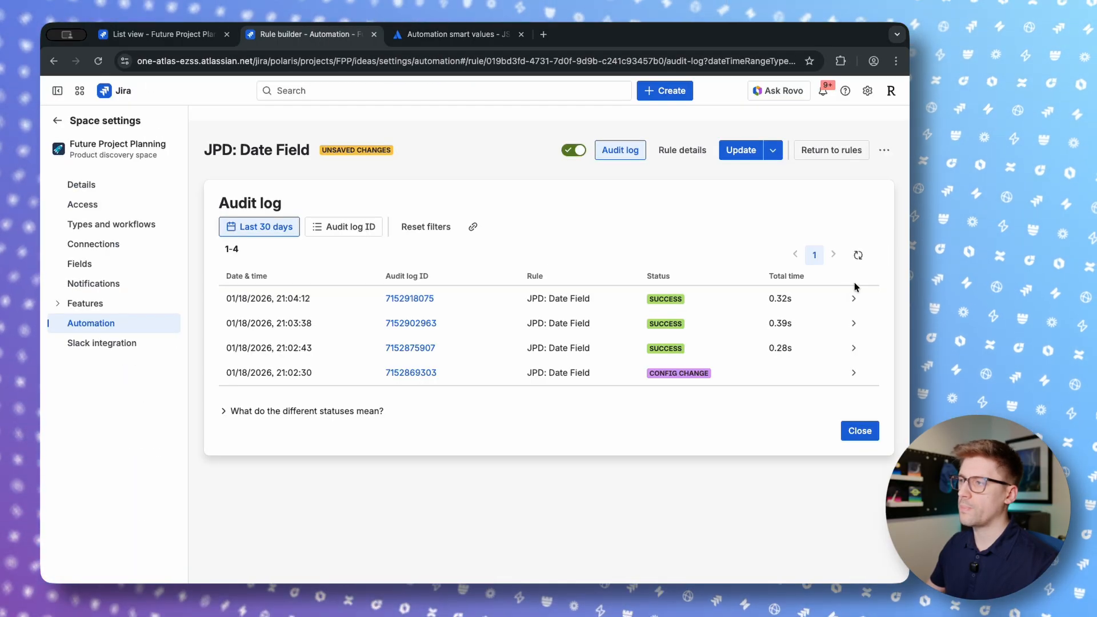
left_click(853, 298)
left_click_drag(365, 381, 449, 380)
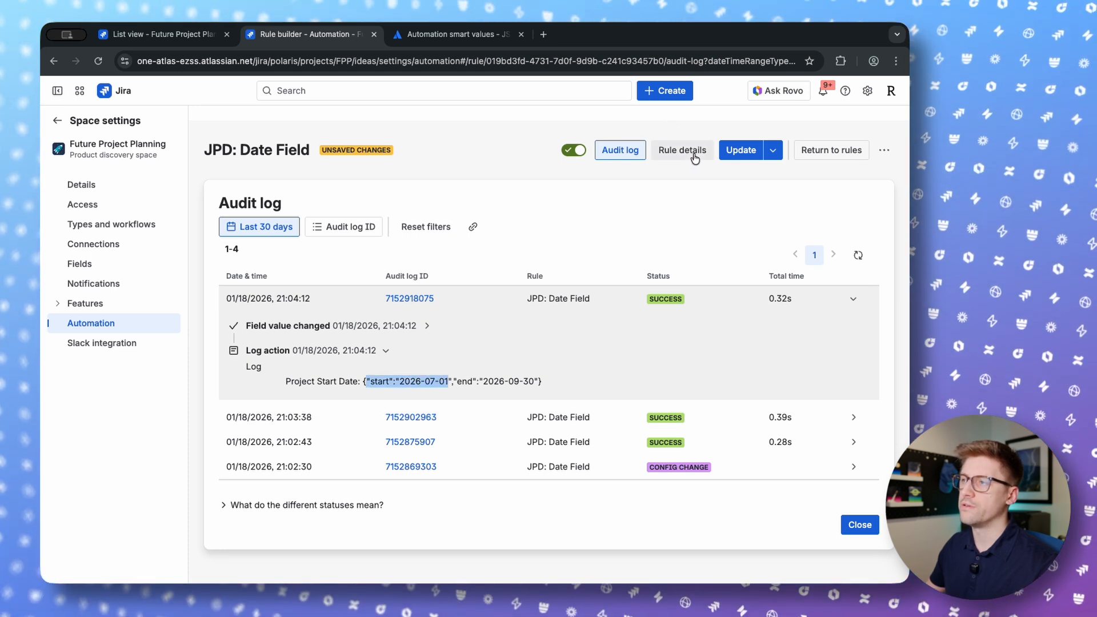
- Extend the projectStartDate variable's smart value to {{jsonStringToObject(customfield_10540).start}} in the Create variable action
left_click(694, 152)
left_click(342, 372)
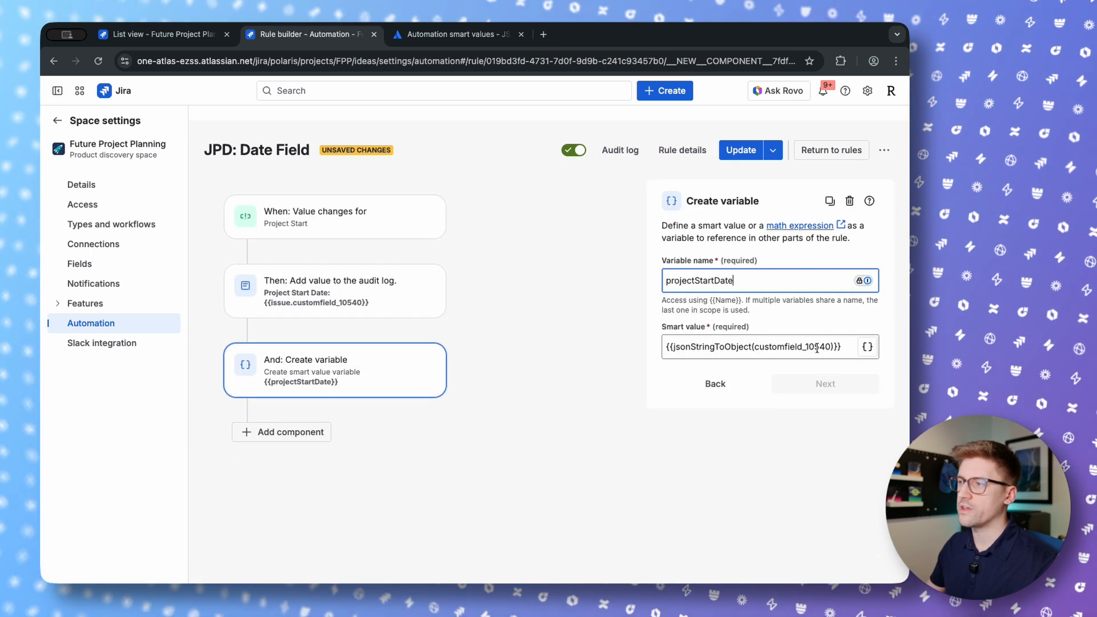
left_click(832, 346)
type(")")
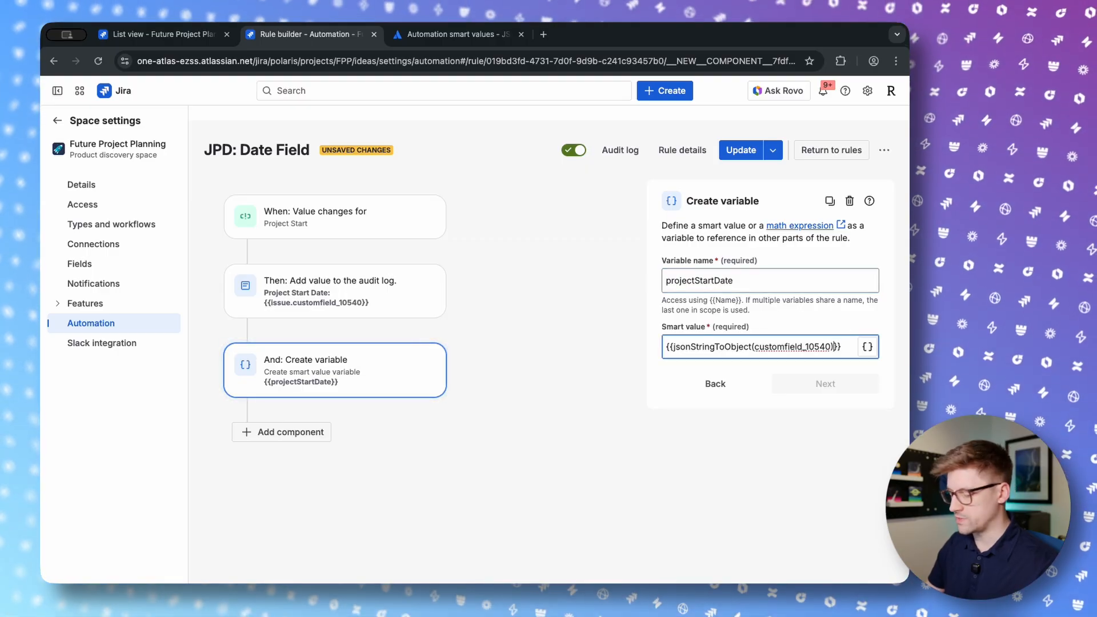
type(".start")
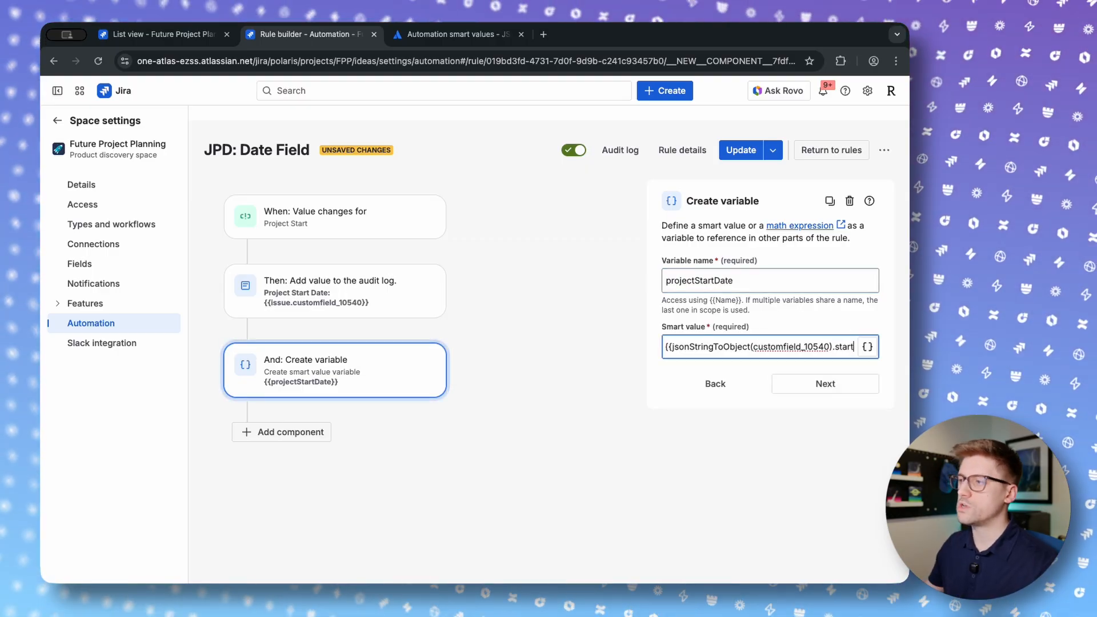
type("}}")
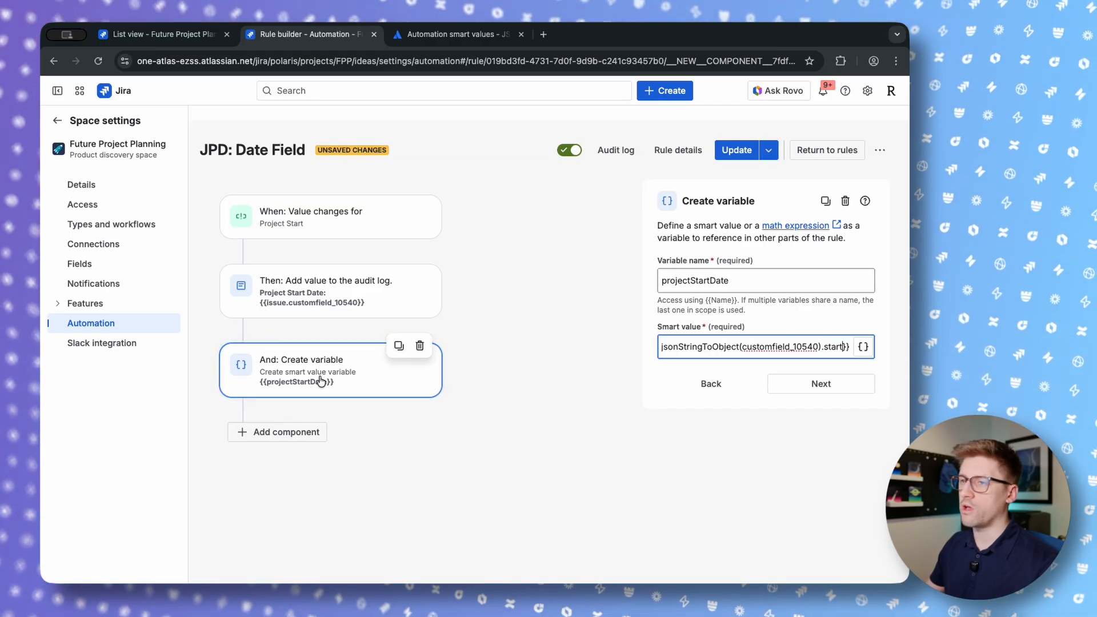
left_click_drag(748, 279, 656, 275)
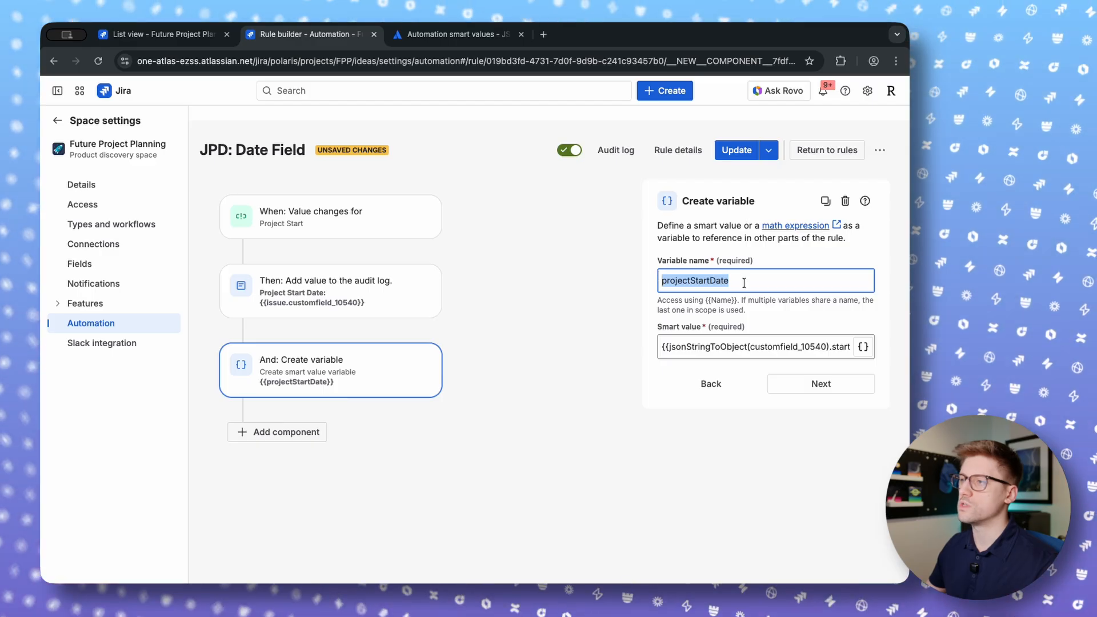
left_click(626, 318)
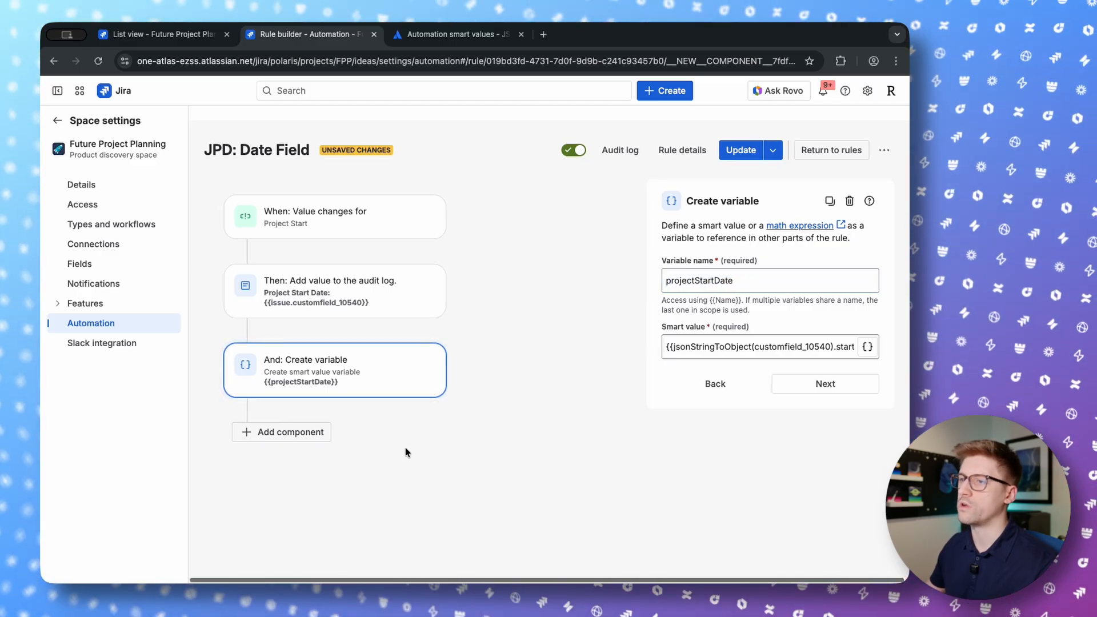
- Add a log action after the variable with the message "Start Date: {{projectStartDate}}" and update the rule
left_click(269, 433)
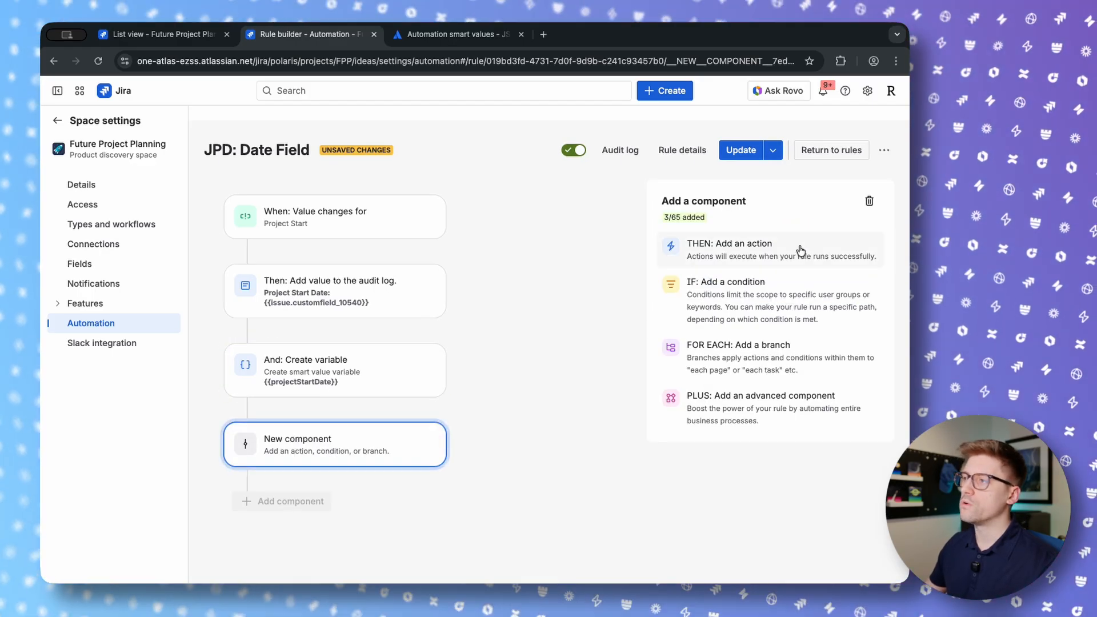
left_click(799, 255)
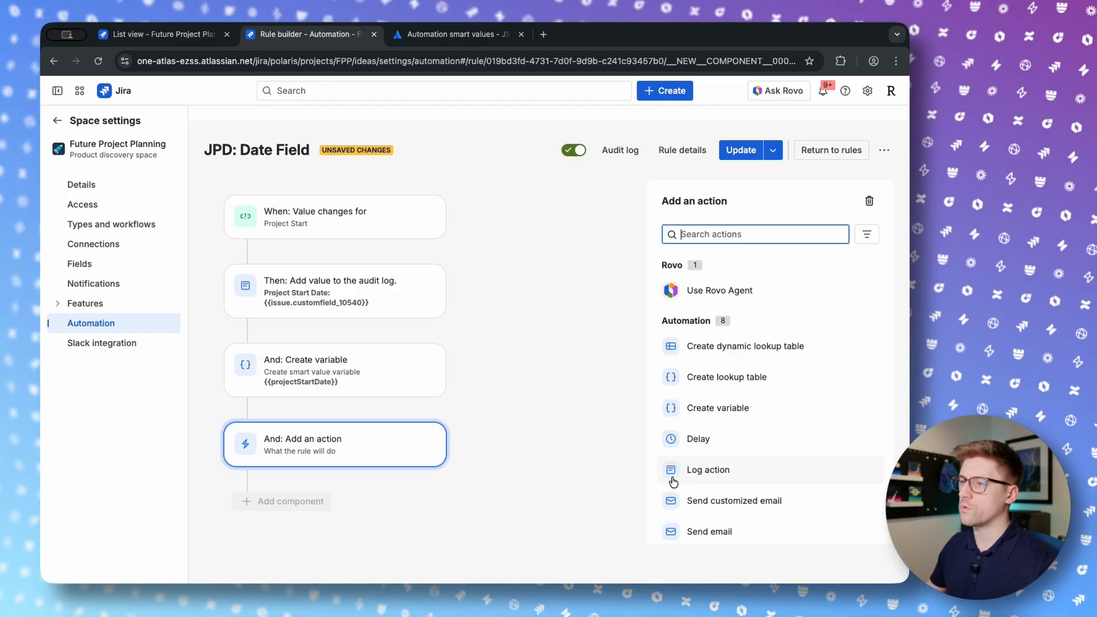
left_click(711, 469)
type("Start Date")
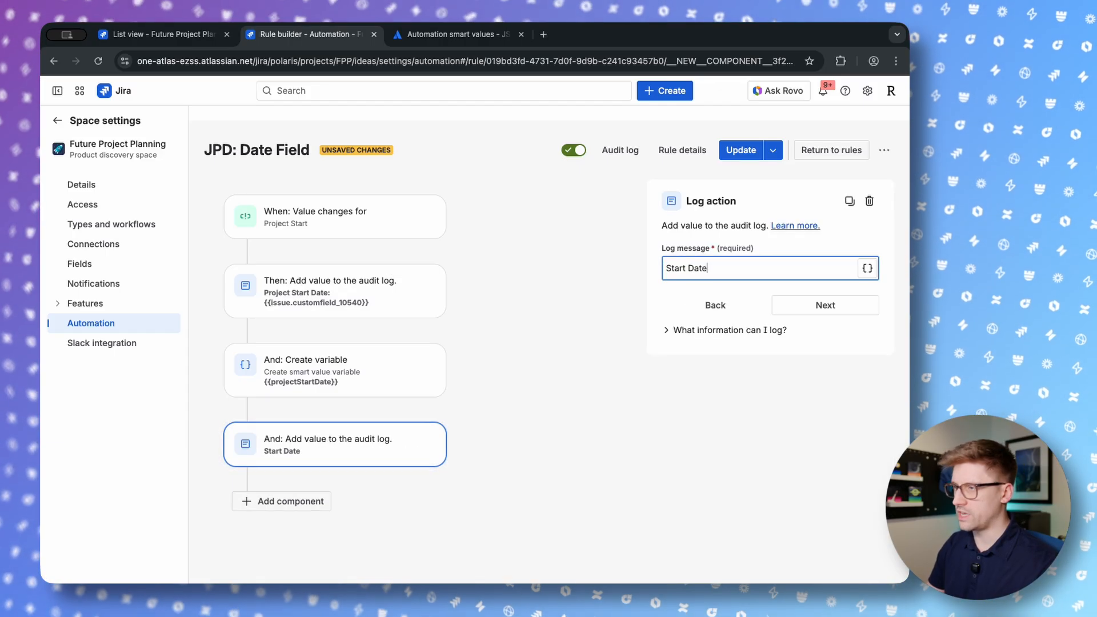
type(": {{")
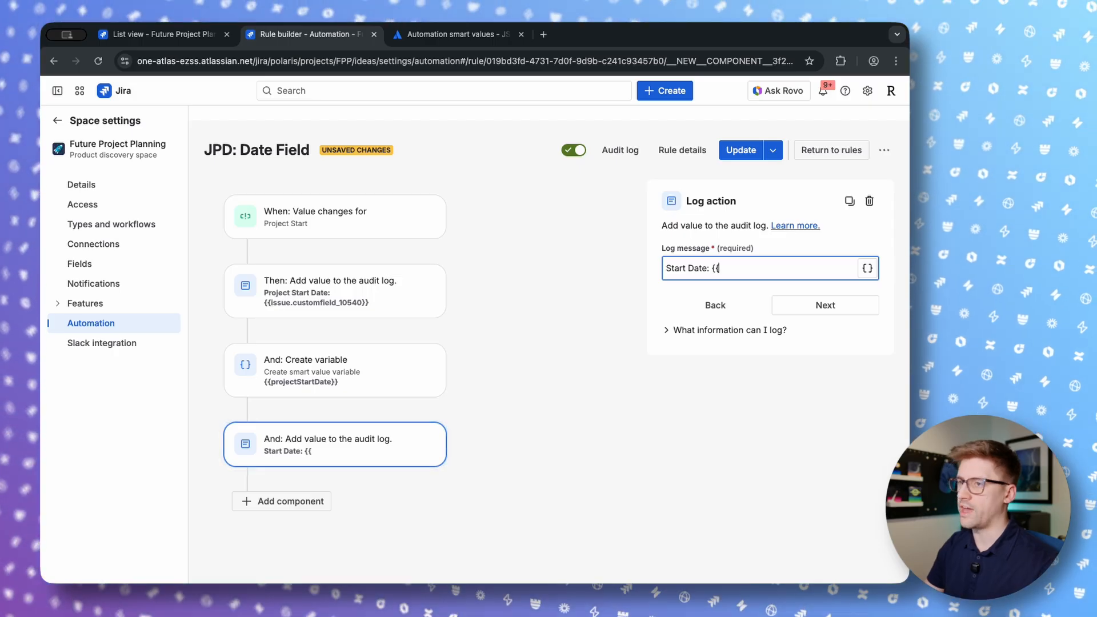
type("projectStartDate")
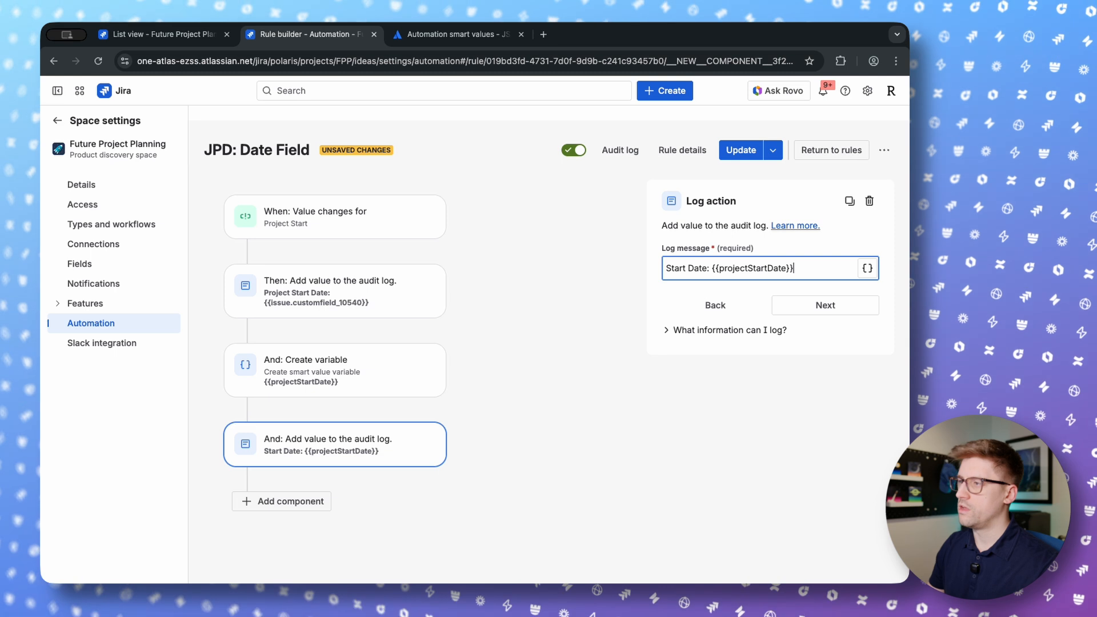
left_click(743, 151)
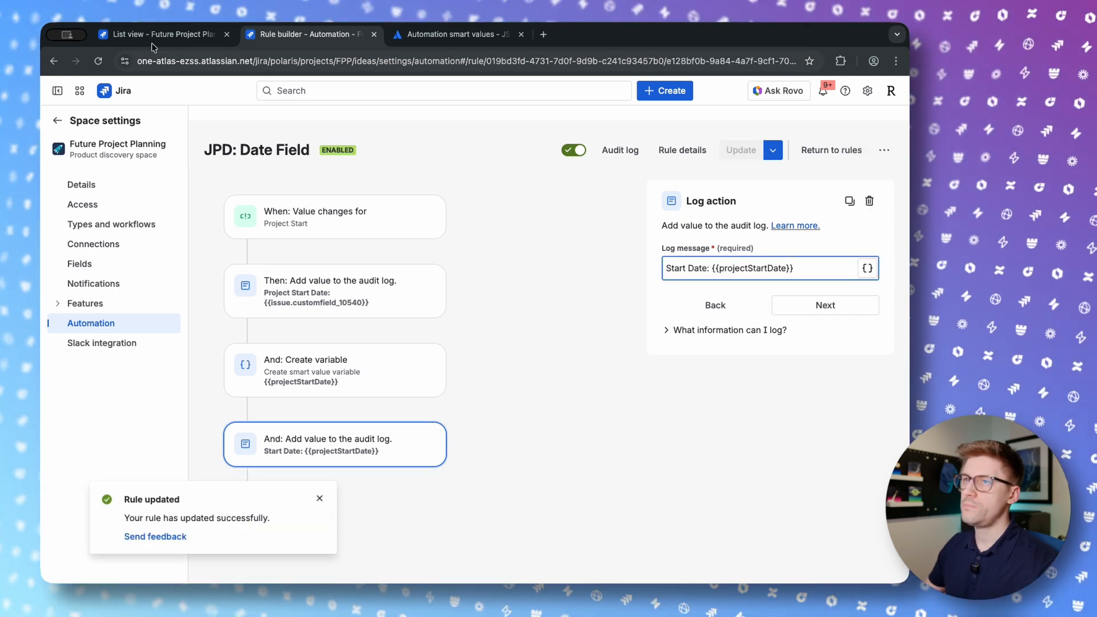
- In the ideas list view, set the Universal Subscription Manager App's Project Start to the single day May 1, 2026
key("ctrl+shift+Tab")
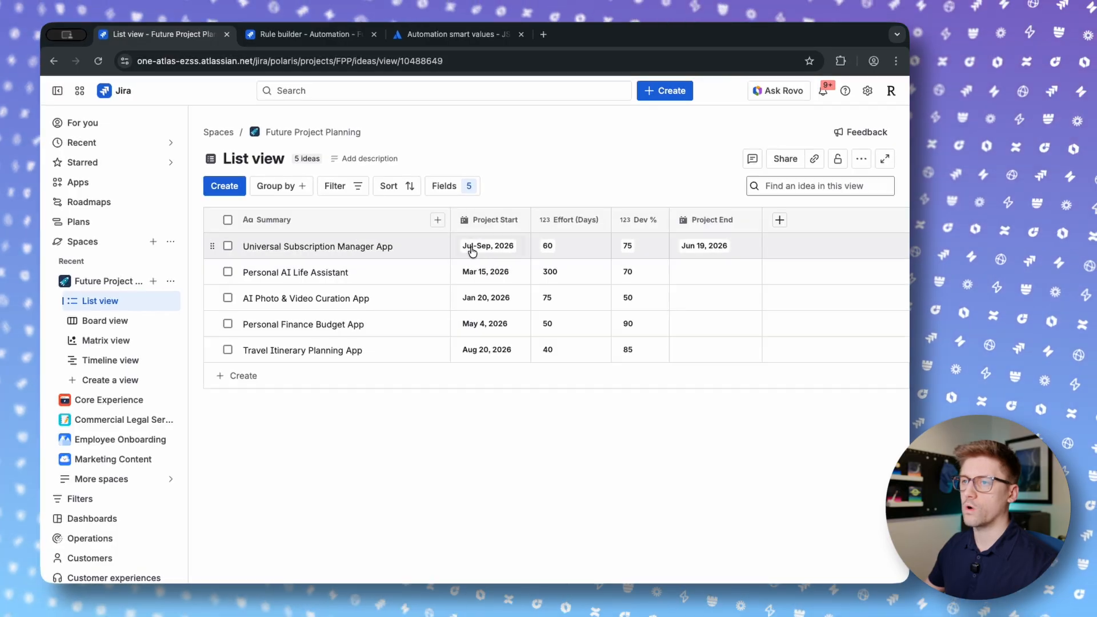
left_click(516, 247)
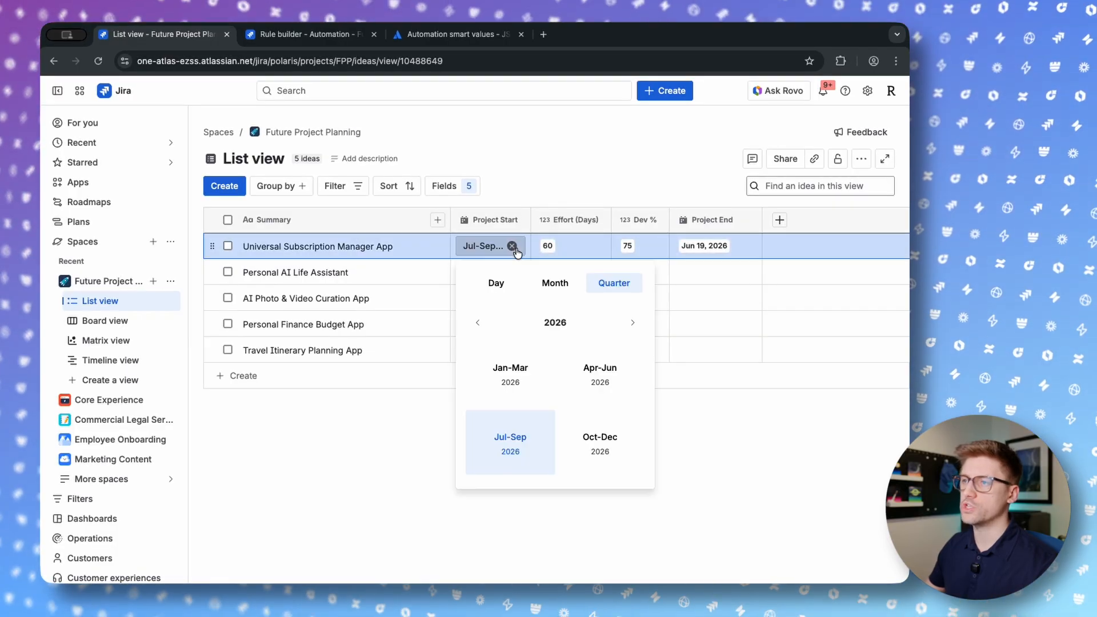
left_click(496, 283)
left_click(497, 322)
left_click(497, 322)
left_click(497, 322)
left_click(497, 322)
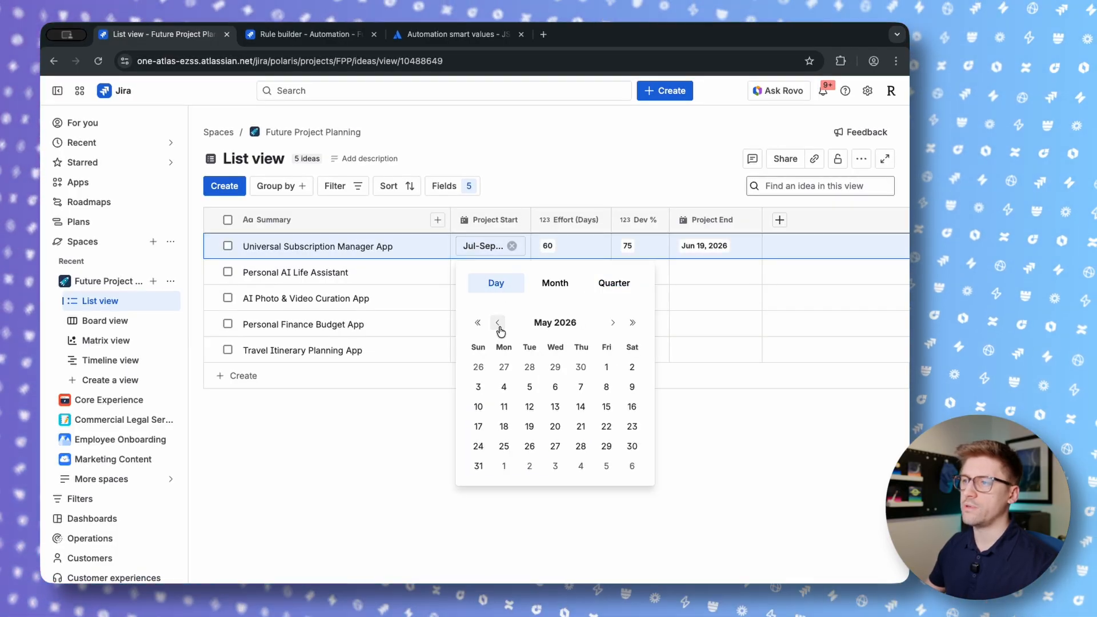
left_click(609, 369)
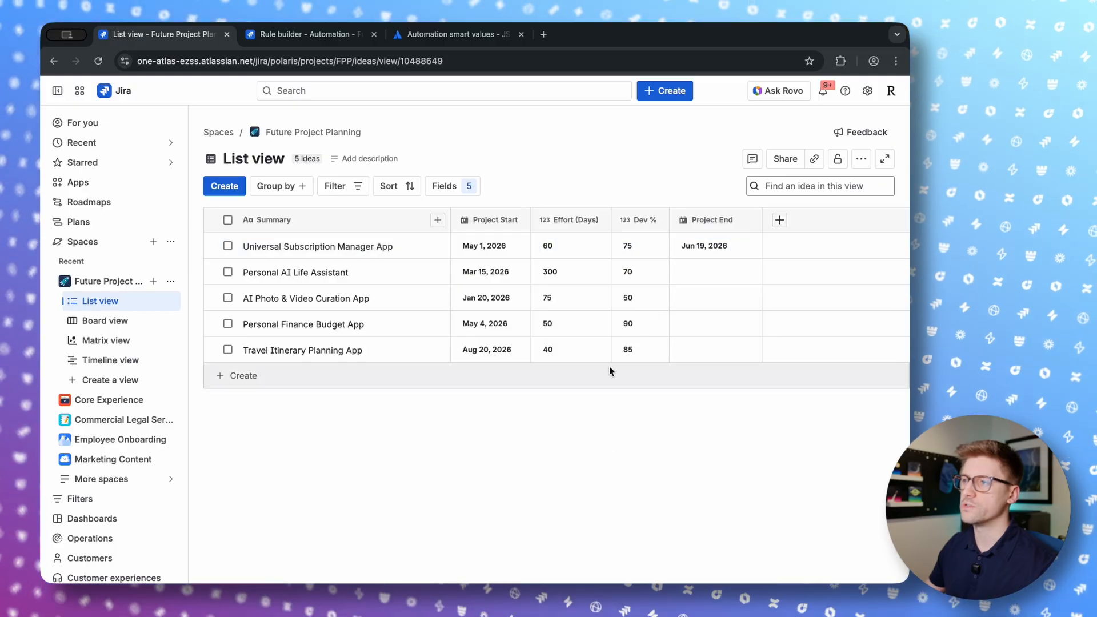
- Expand the newest run in the rule's audit log and compare the logged Project Start JSON with the extracted start date
left_click(303, 35)
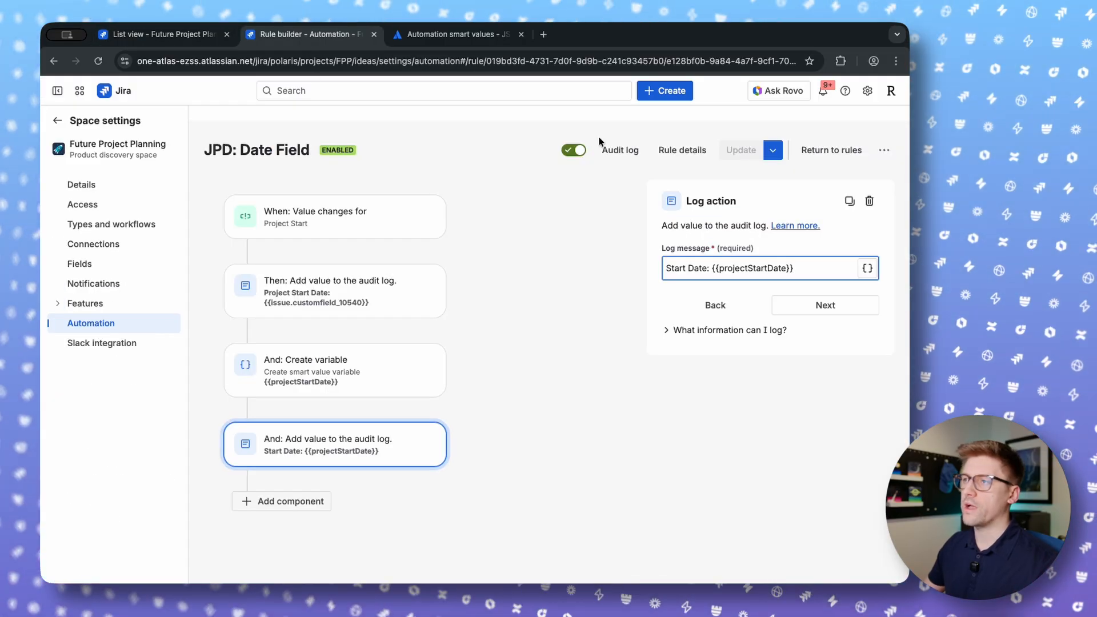
left_click(620, 150)
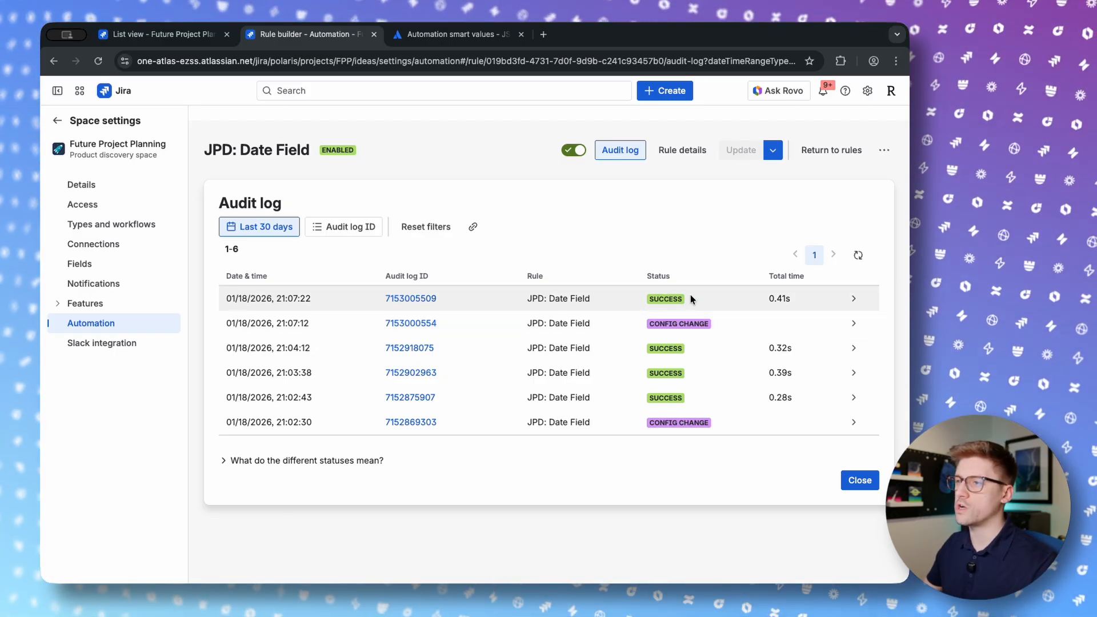
left_click(853, 298)
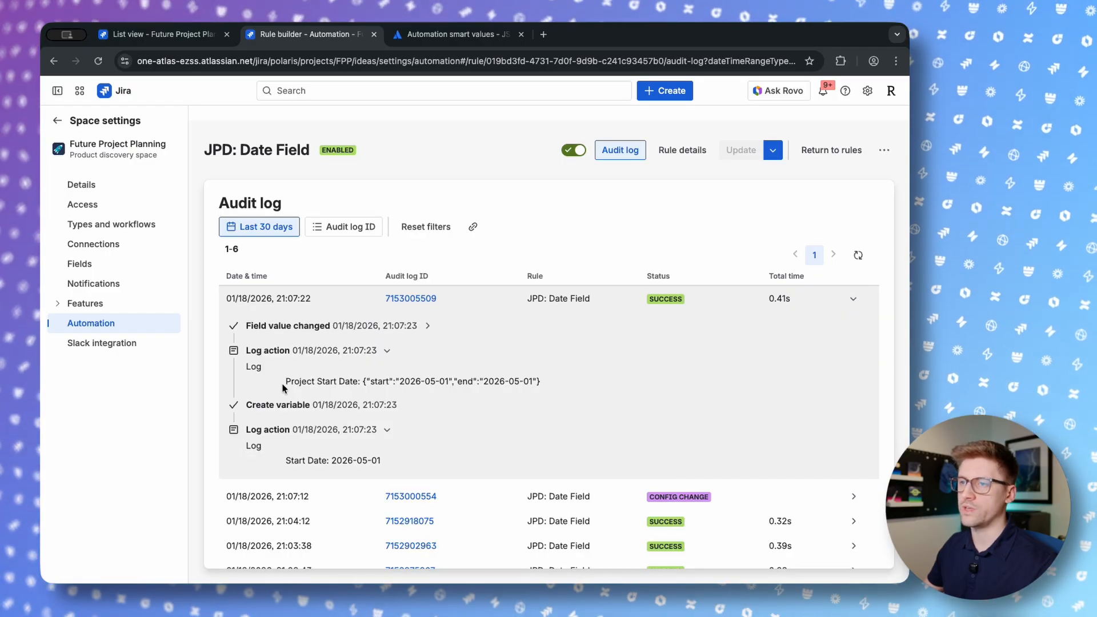
left_click_drag(282, 383, 543, 381)
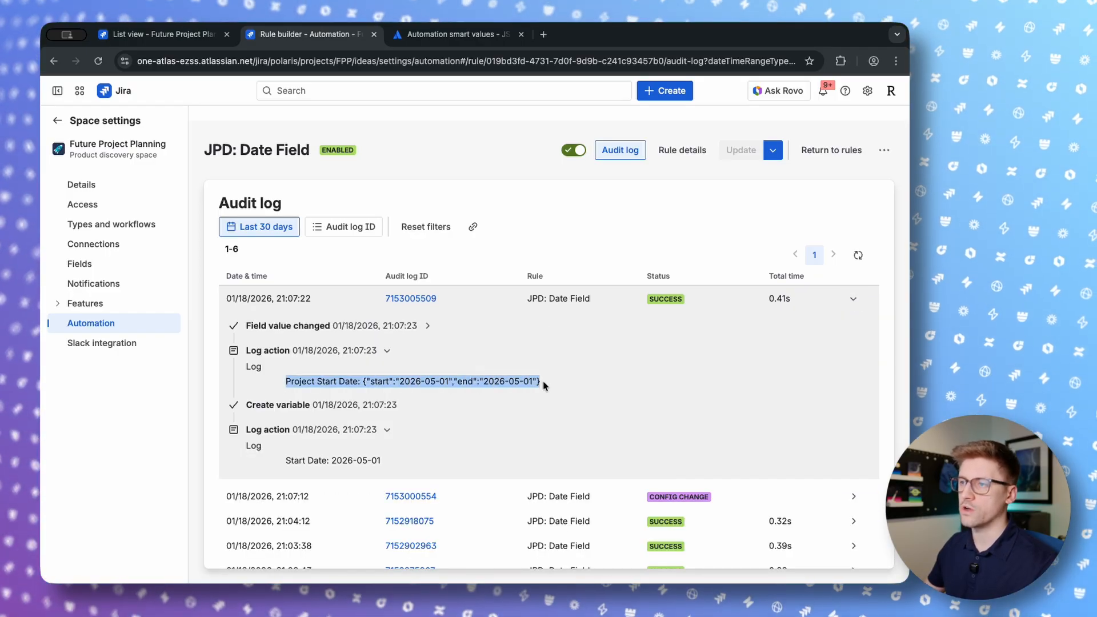
left_click(497, 386)
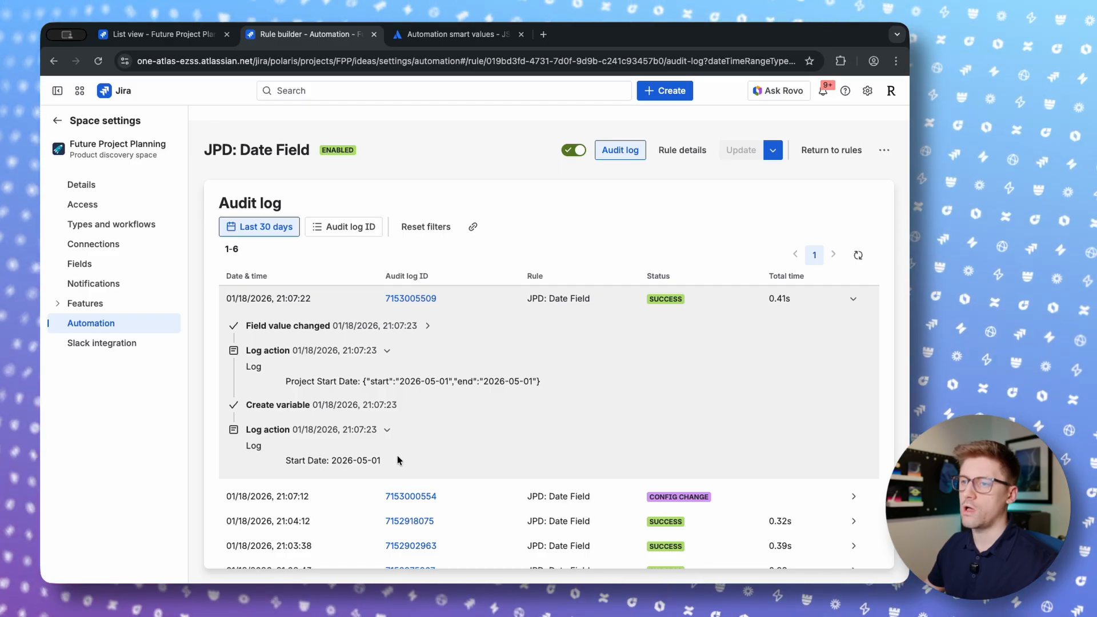
left_click_drag(397, 460, 271, 460)
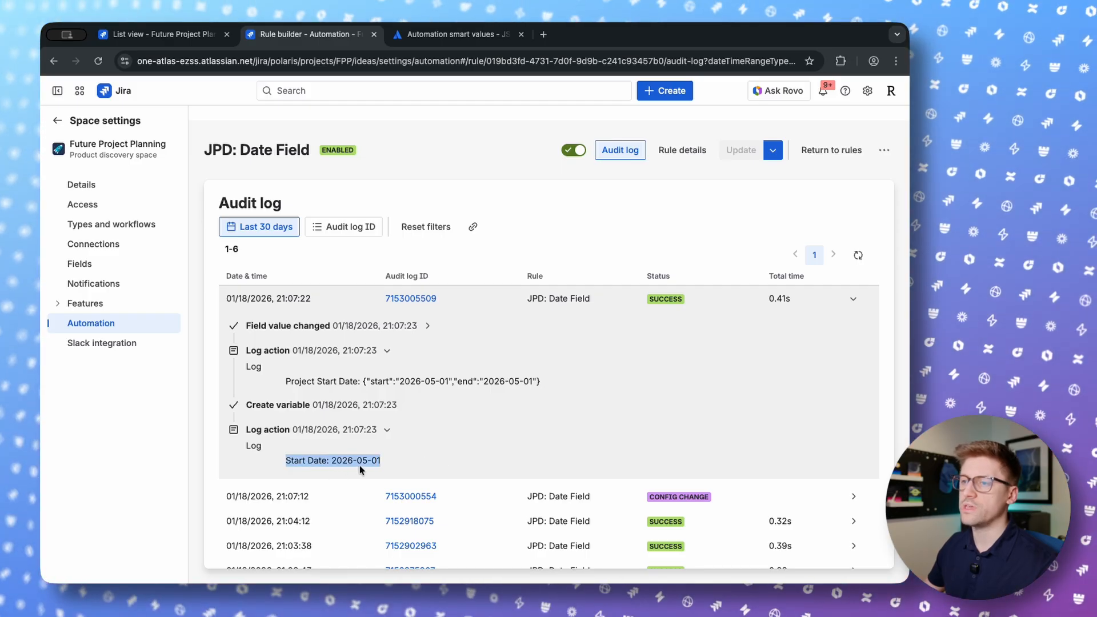
left_click(405, 458)
left_click_drag(406, 457, 332, 461)
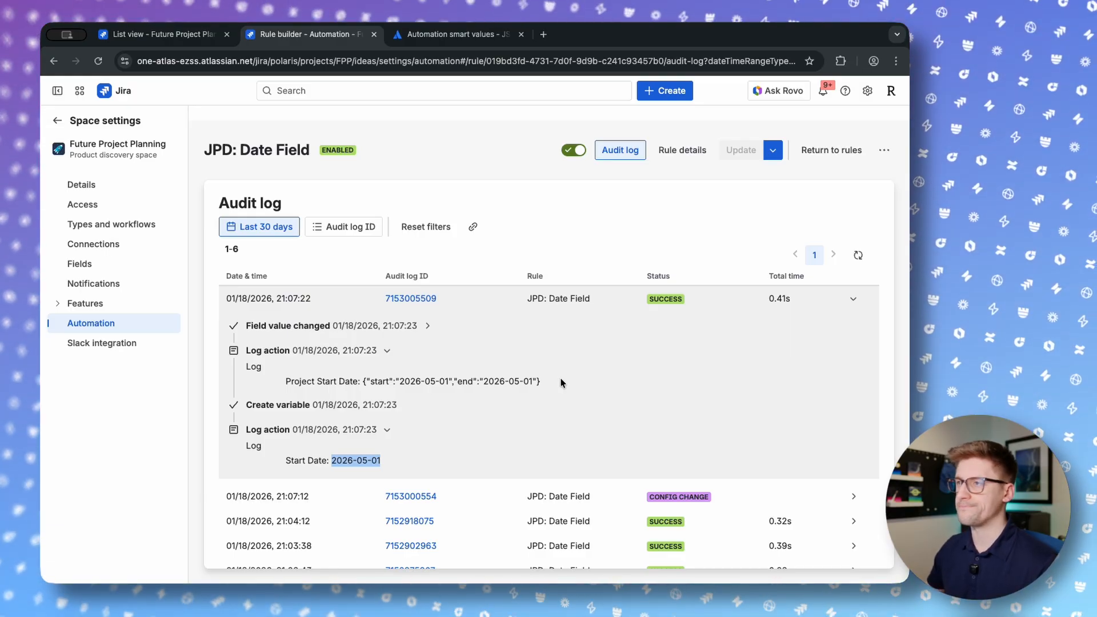
- Add an Edit work item action at the end of the JPD: Date Field rule
left_click(418, 458)
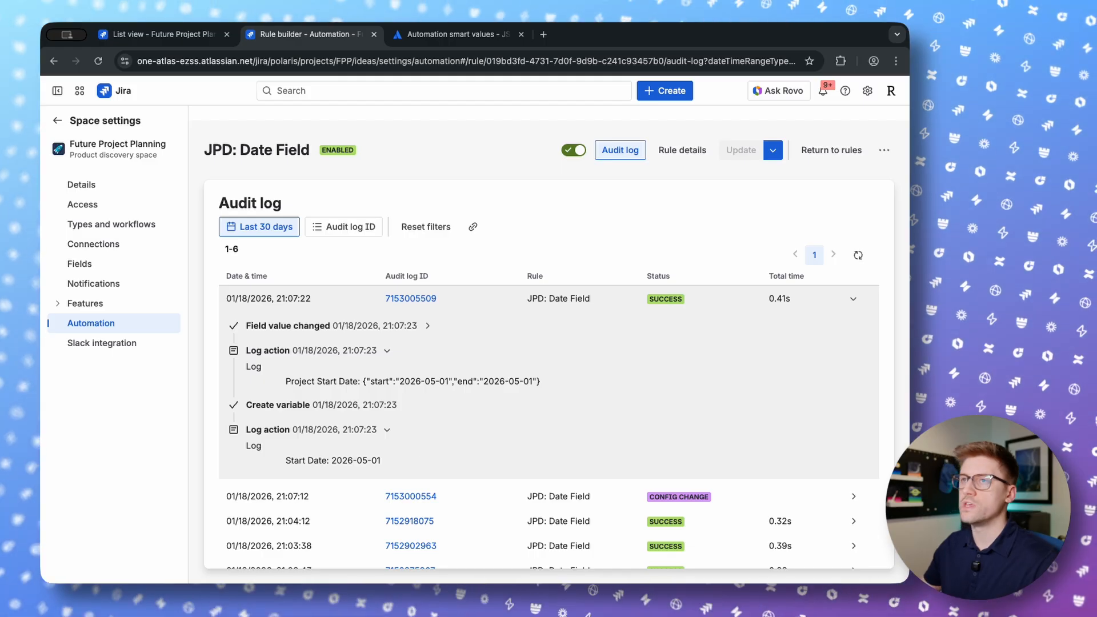
left_click(179, 35)
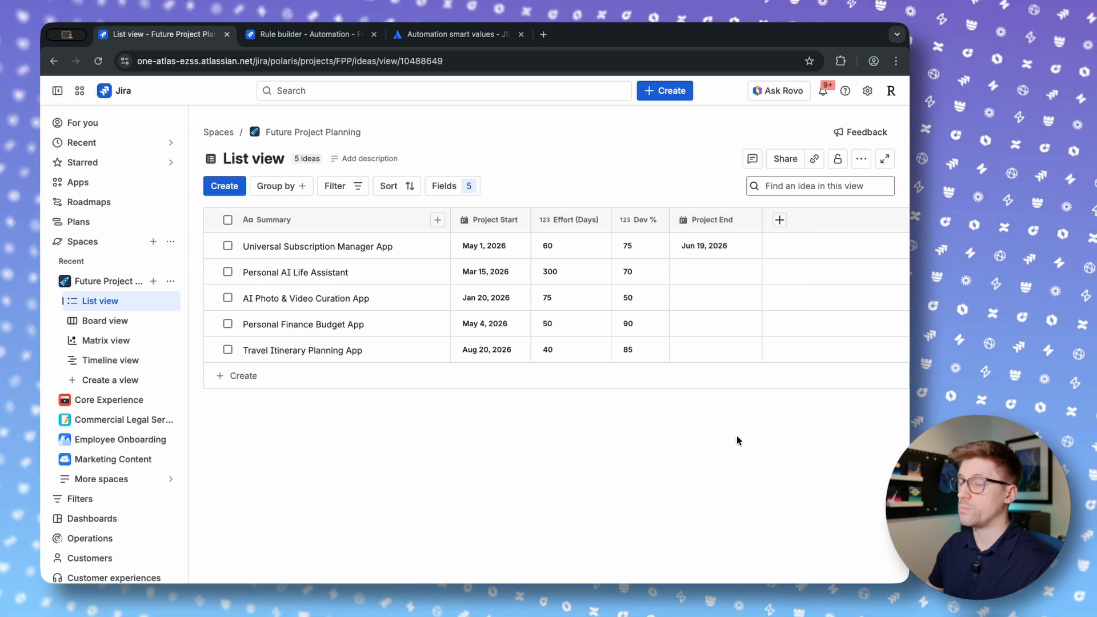
left_click(320, 34)
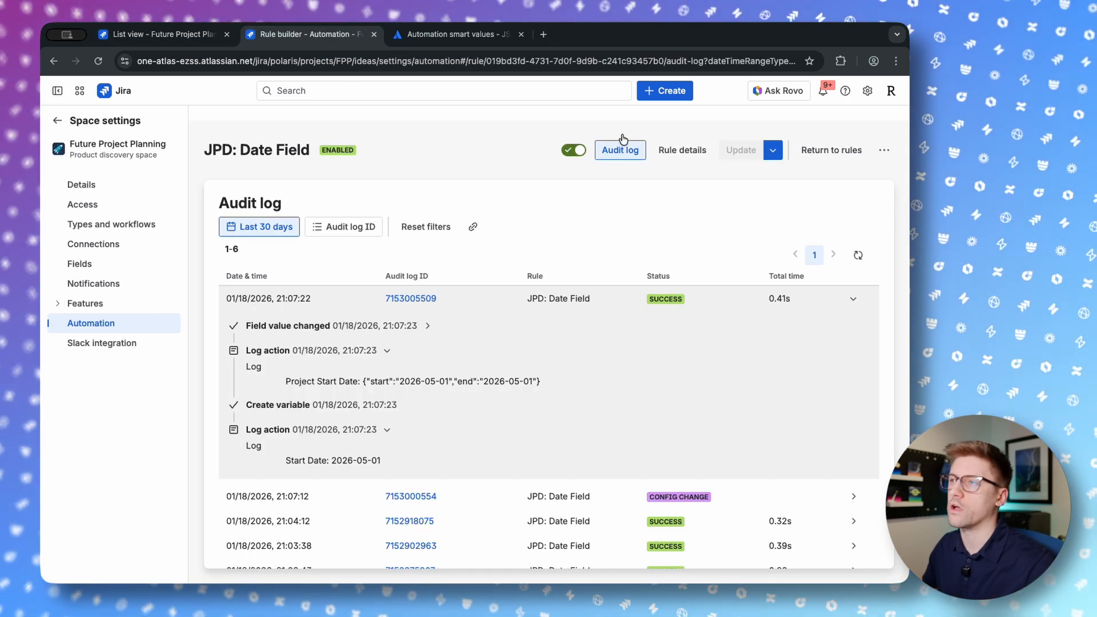
left_click(682, 150)
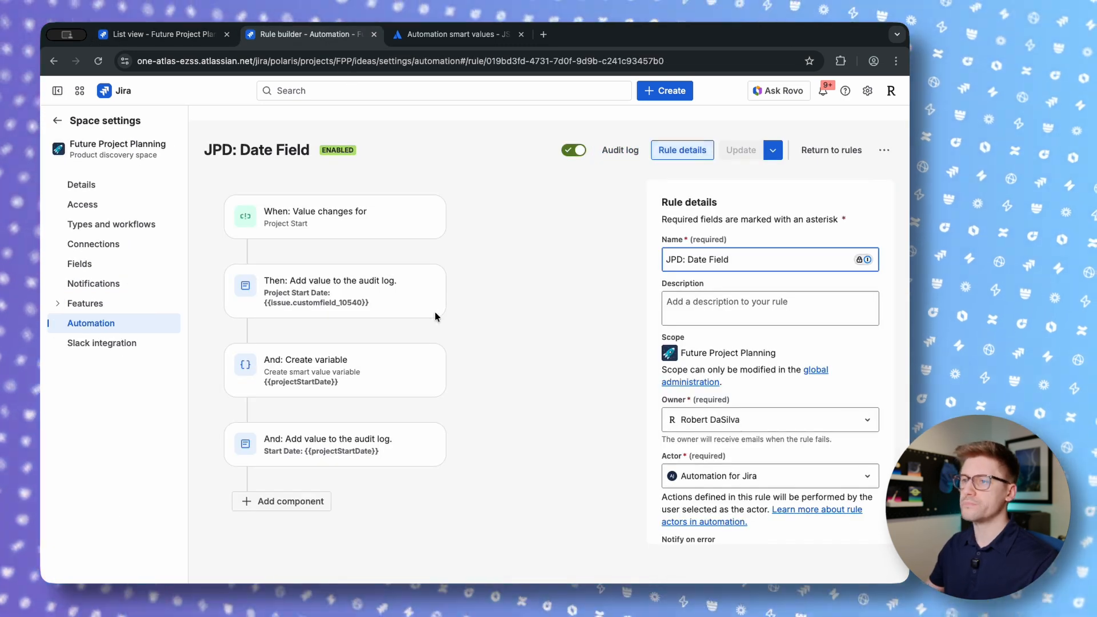
left_click(303, 503)
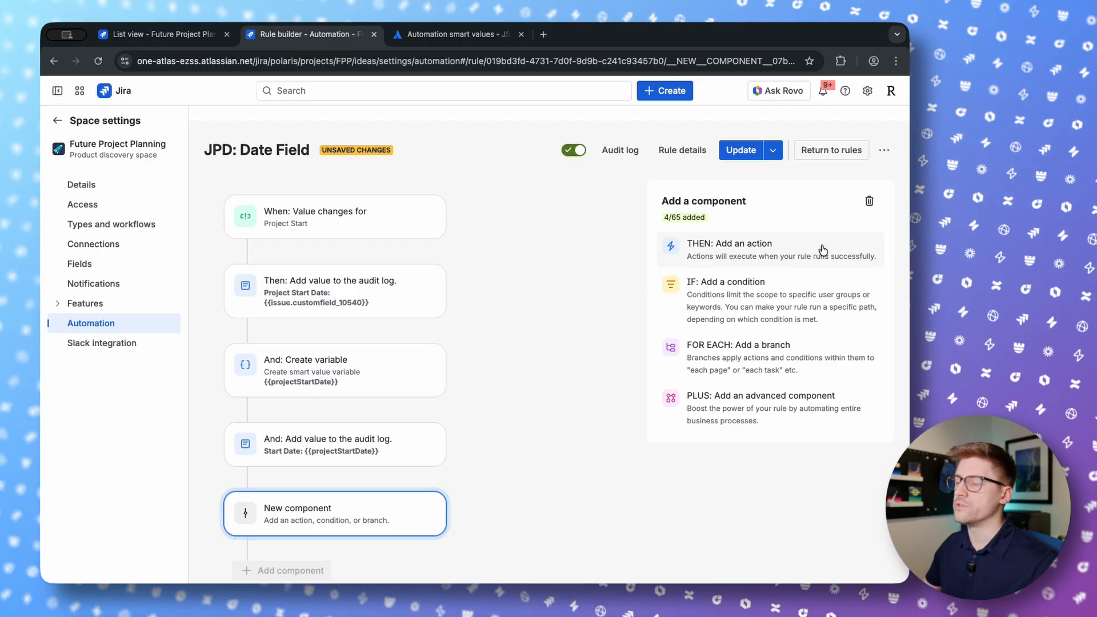
left_click(763, 247)
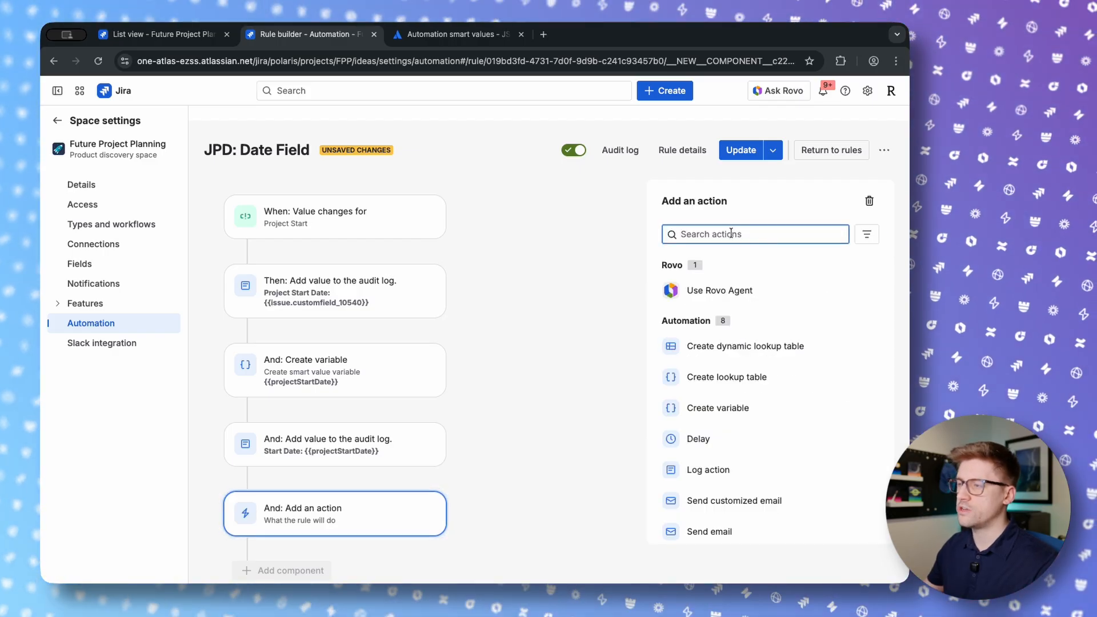
type("edit")
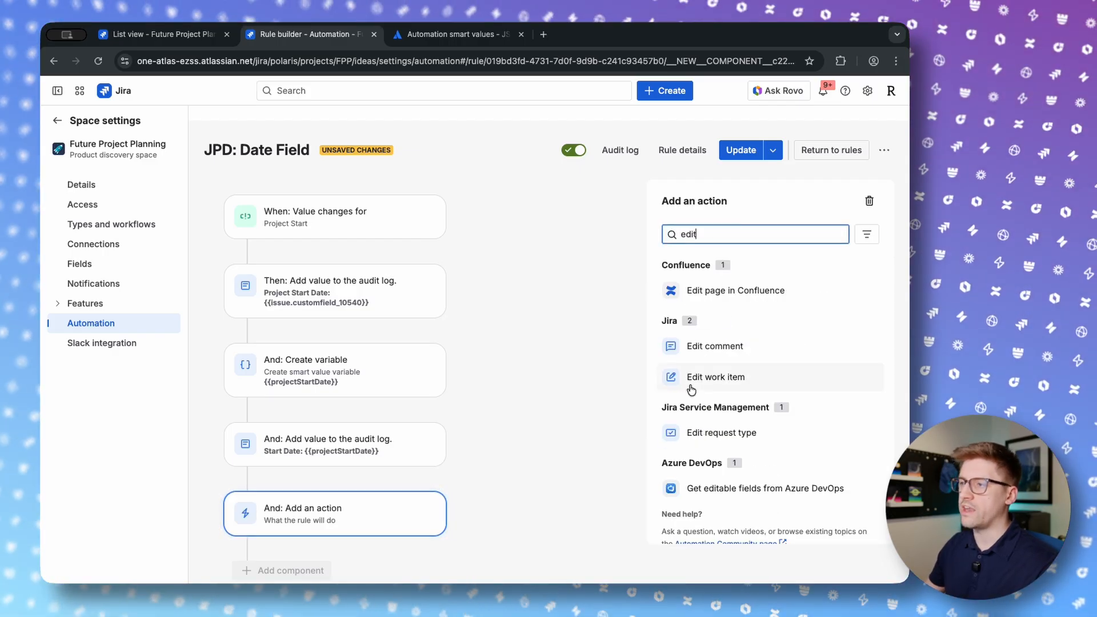
left_click(765, 389)
- Check the Project End column in the ideas list, and search the Edit work item action's selectable fields for "project"
left_click(178, 36)
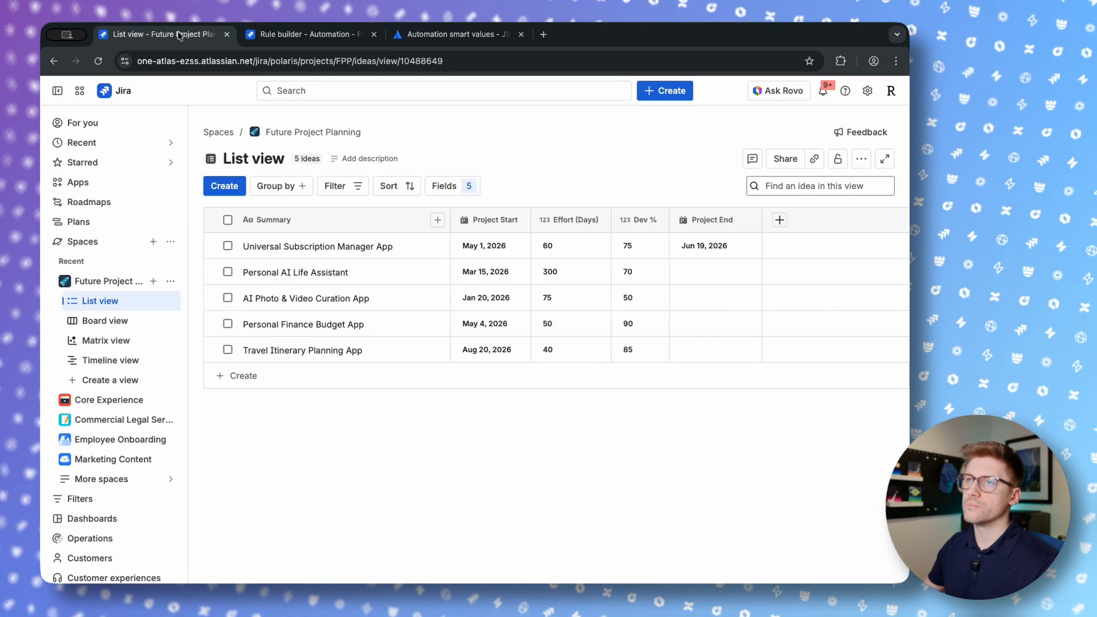
mouse_move(490, 219)
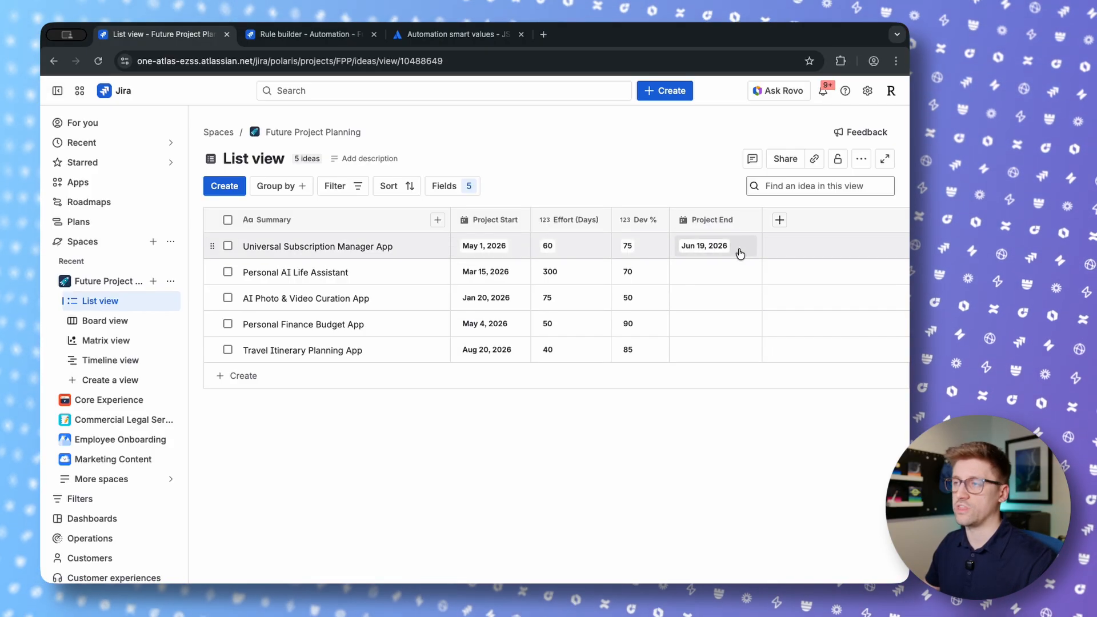
left_click(303, 35)
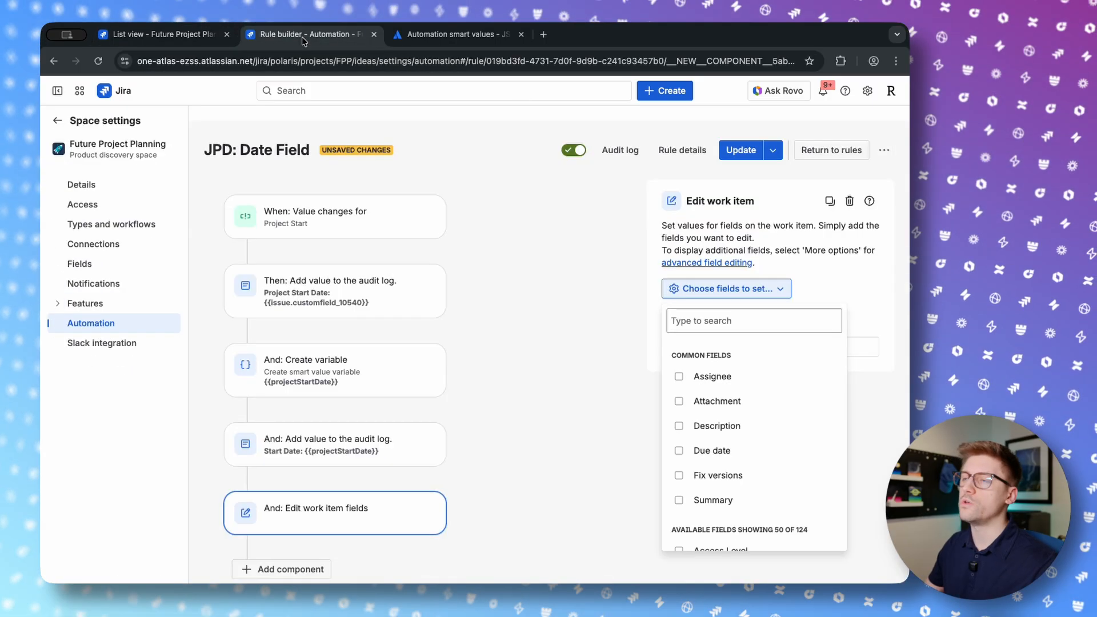
left_click(720, 320)
type("project")
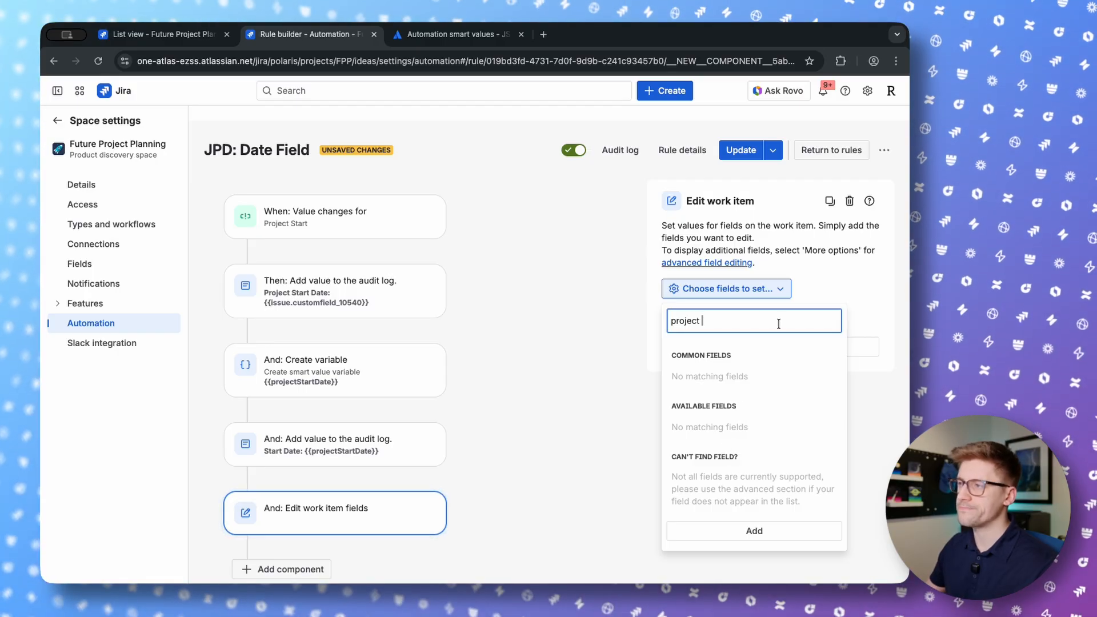
key("BackSpace")
key("BackSpace")
key("BackSpace")
key("BackSpace")
key("BackSpace")
key("BackSpace")
key("BackSpace")
left_click(830, 273)
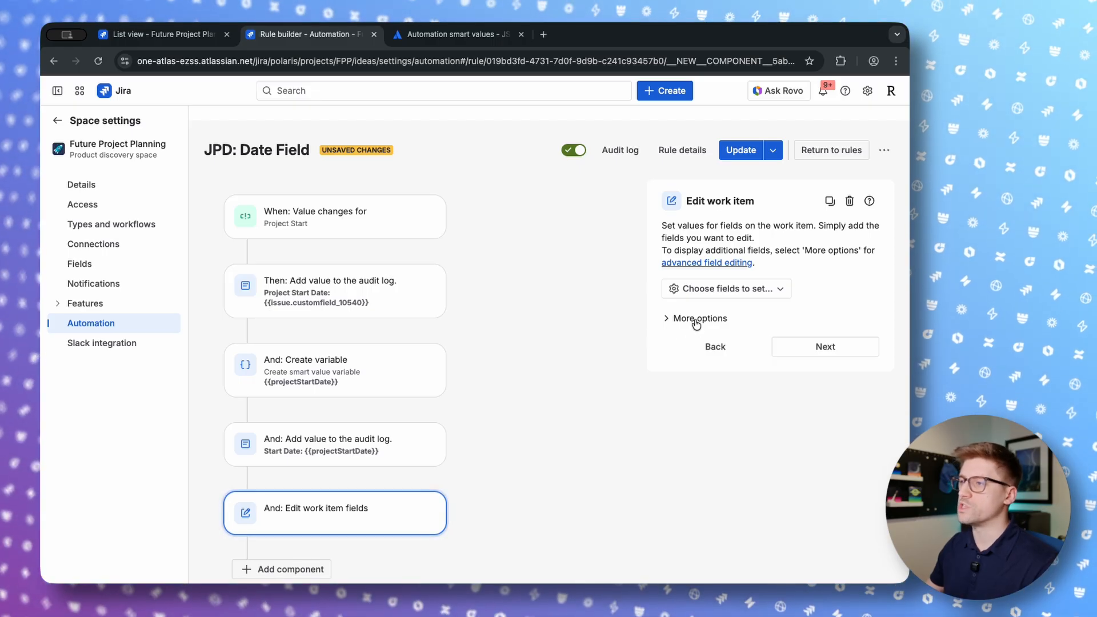
- Expand the Edit work item action's additional options and disable the email notification sent when the work item is updated
left_click(668, 319)
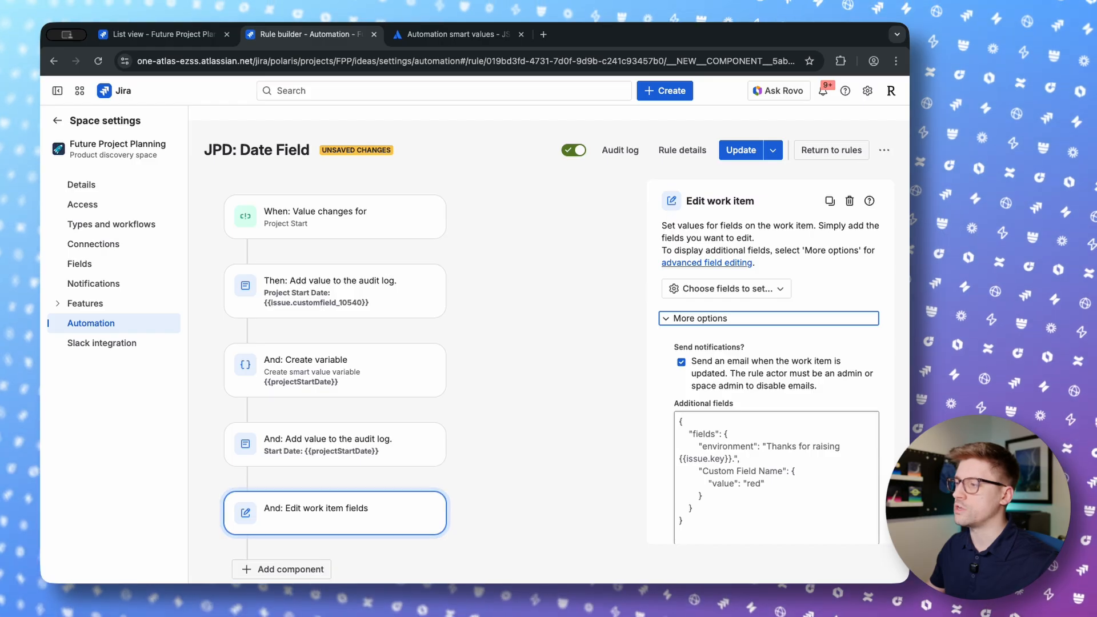
key("super+Tab")
scroll(664, 364, "down", 3)
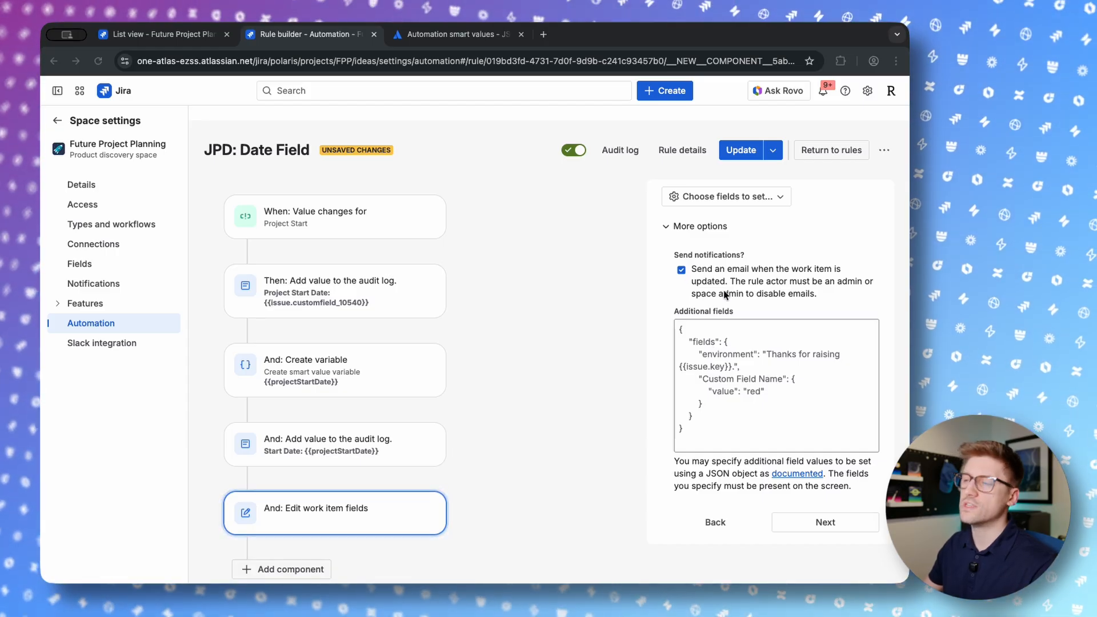
left_click(681, 272)
left_click(682, 271)
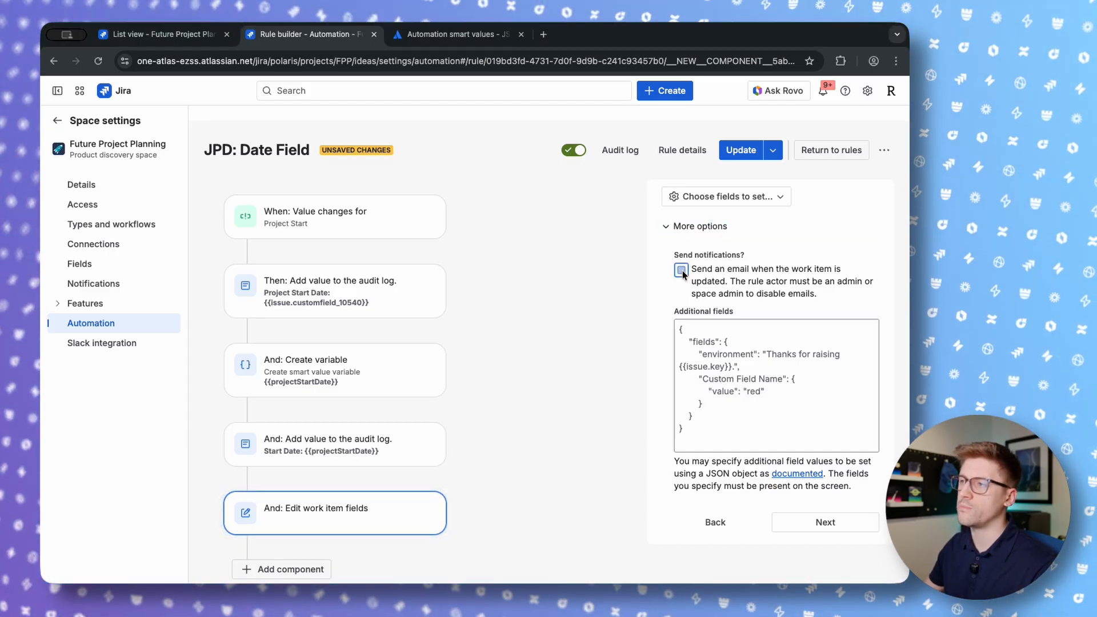
- Examine the sample JSON for additional fields and the linked documentation on the JSON format for advanced field editing
left_click(715, 437)
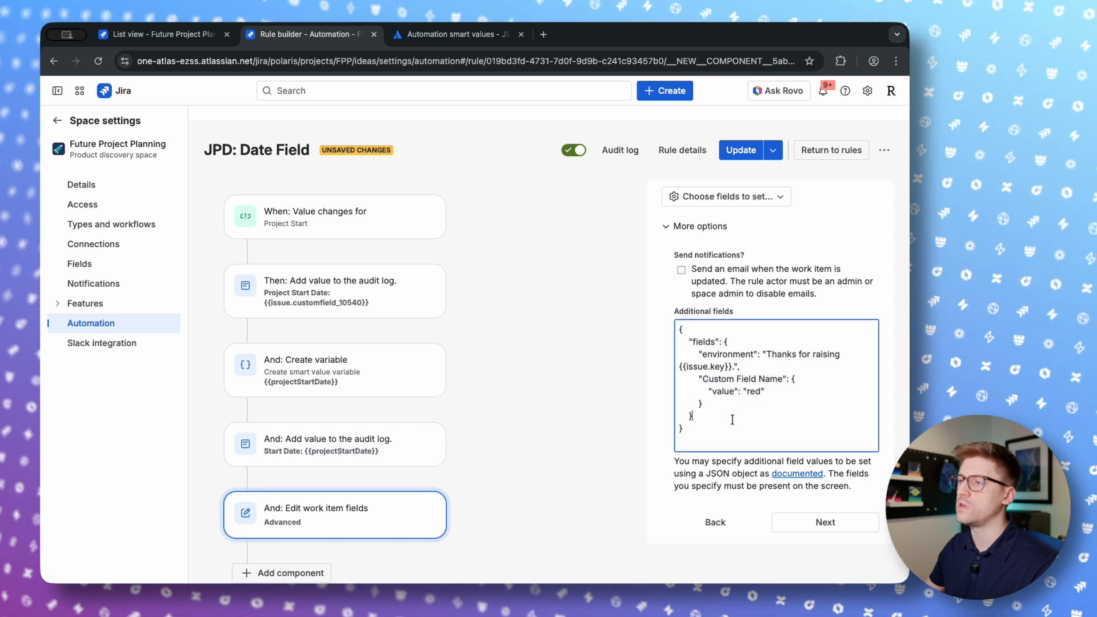
left_click_drag(721, 436, 671, 341)
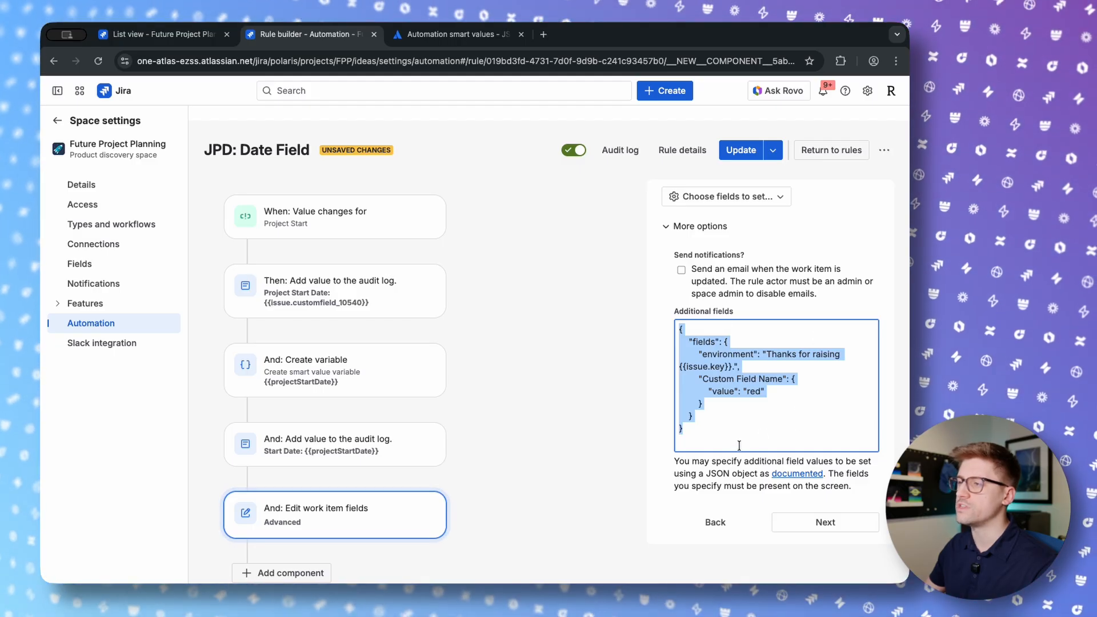
left_click(752, 420)
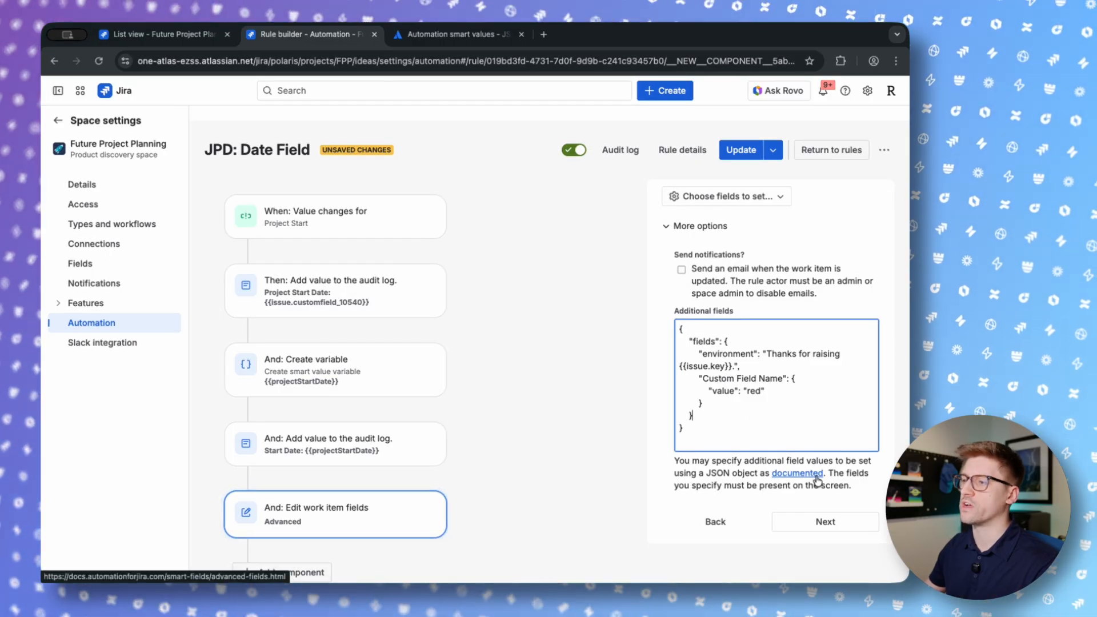
left_click(794, 478)
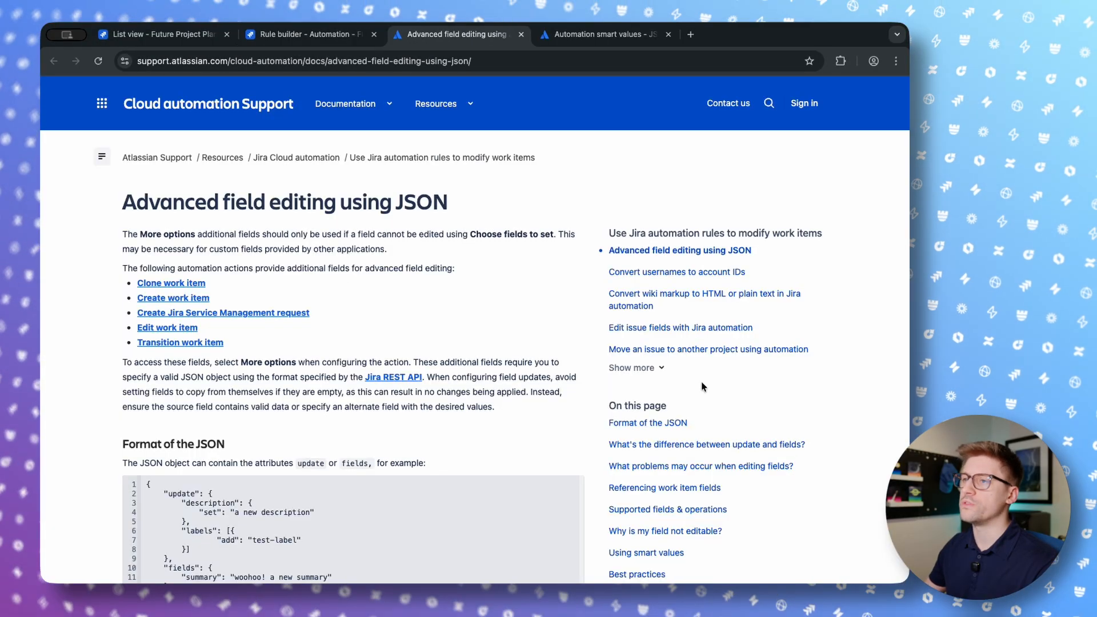
scroll(374, 343, "down", 5)
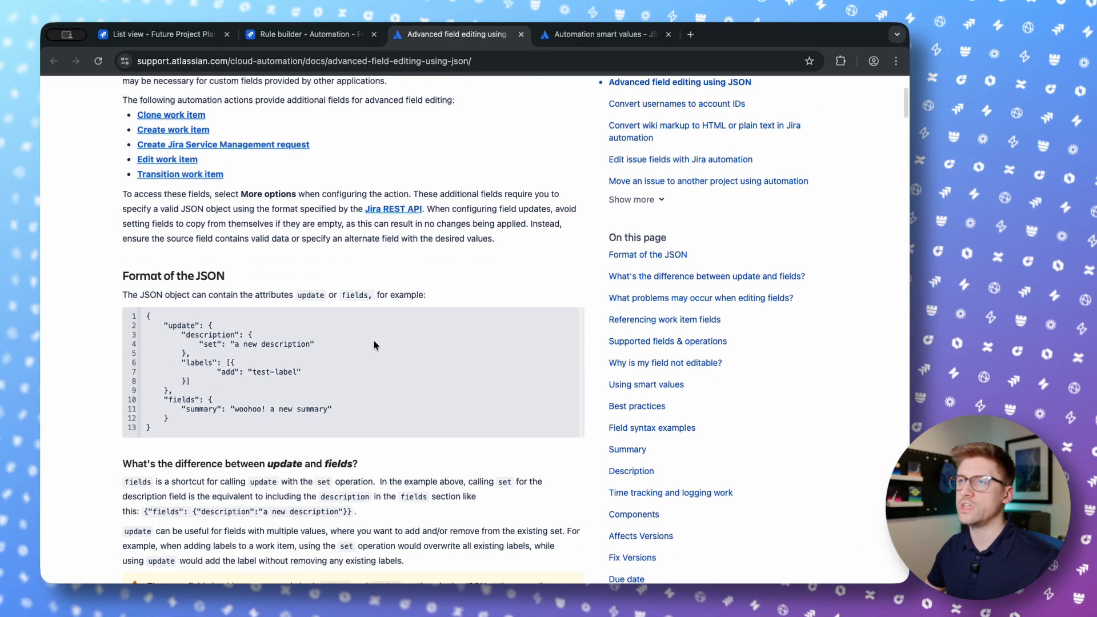
- Replace the additional fields JSON with a template setting "customfield_#####" to an escaped object with start {{startDate}} and end {{endDate}}
left_click(284, 36)
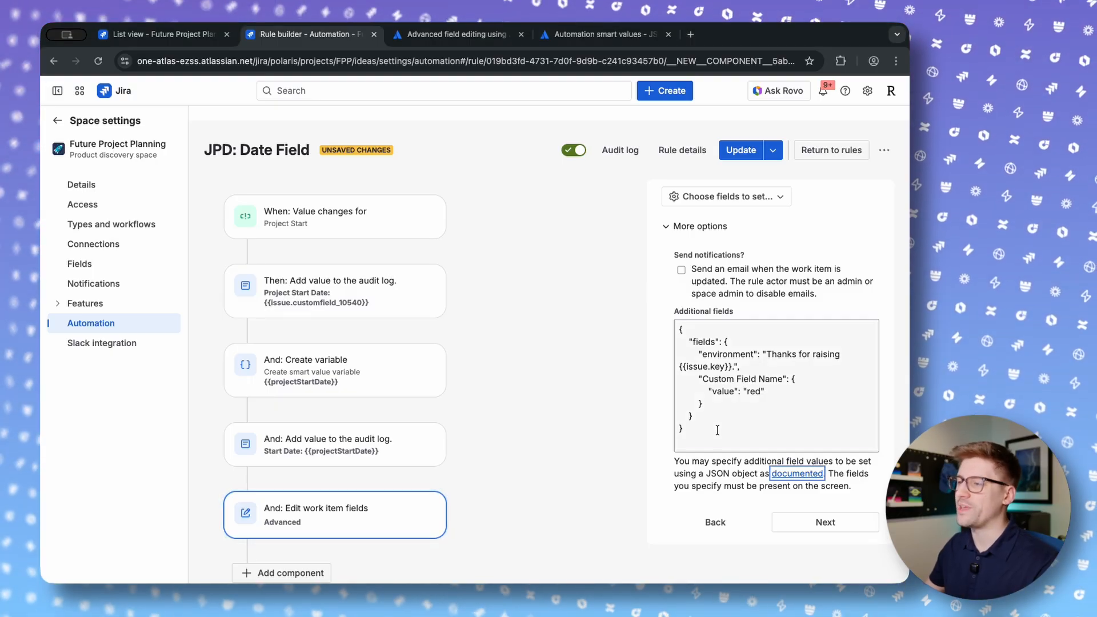
left_click_drag(737, 432, 667, 309)
type("{   \"fields\": {     \"customfield_#####\": \"{\\\"start\\\":\\\"{{startDate}}\\\",\\\"end\\\":\\\"{{endDate}}\\\"}\"   } }")
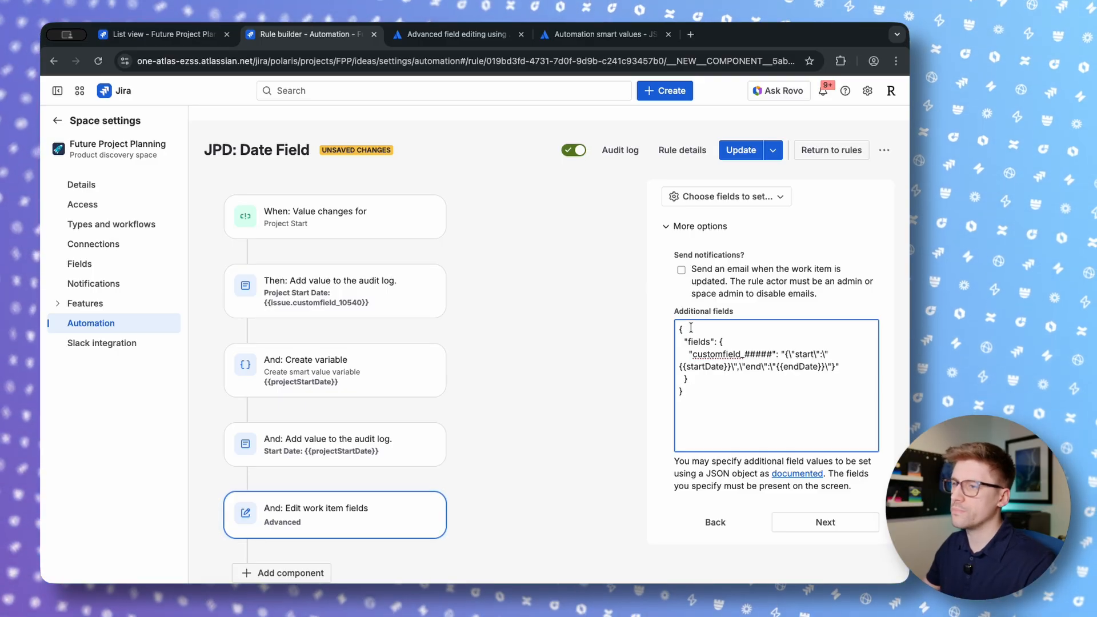
- Review the JSON template's fields key, custom field ID placeholder, and start and end date smart values
left_click_drag(683, 342, 708, 340)
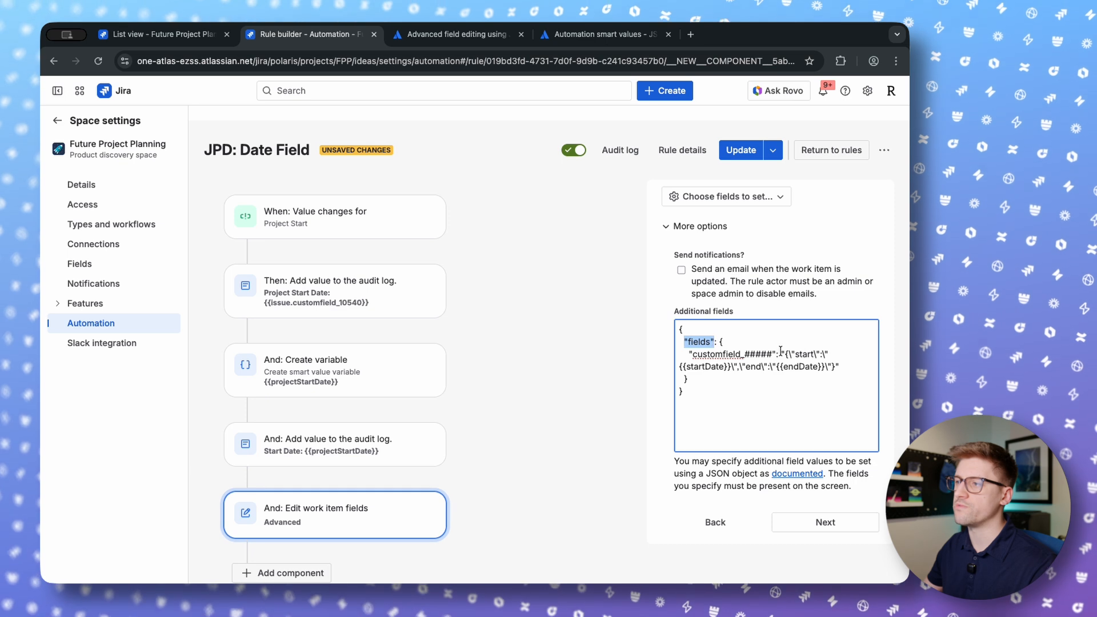
left_click(738, 343)
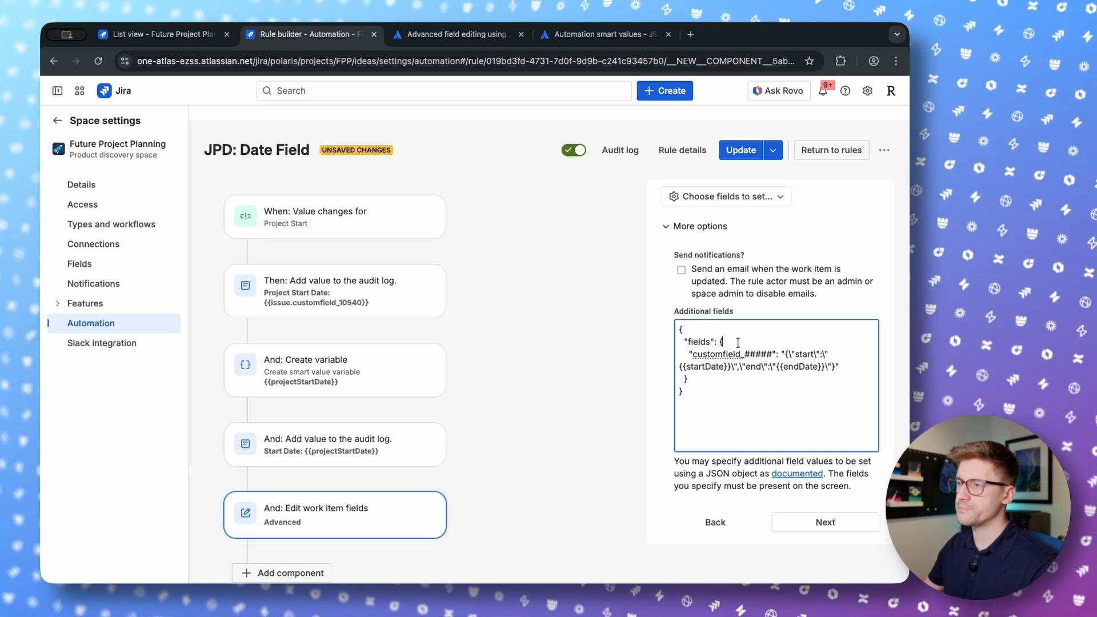
left_click(723, 381)
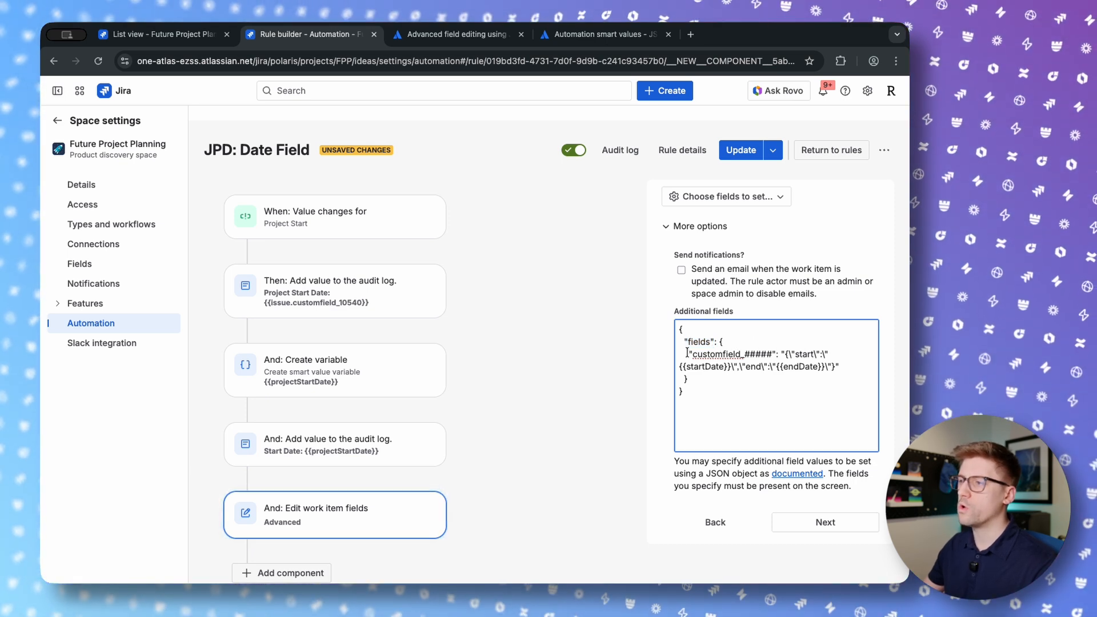
left_click_drag(690, 353, 860, 369)
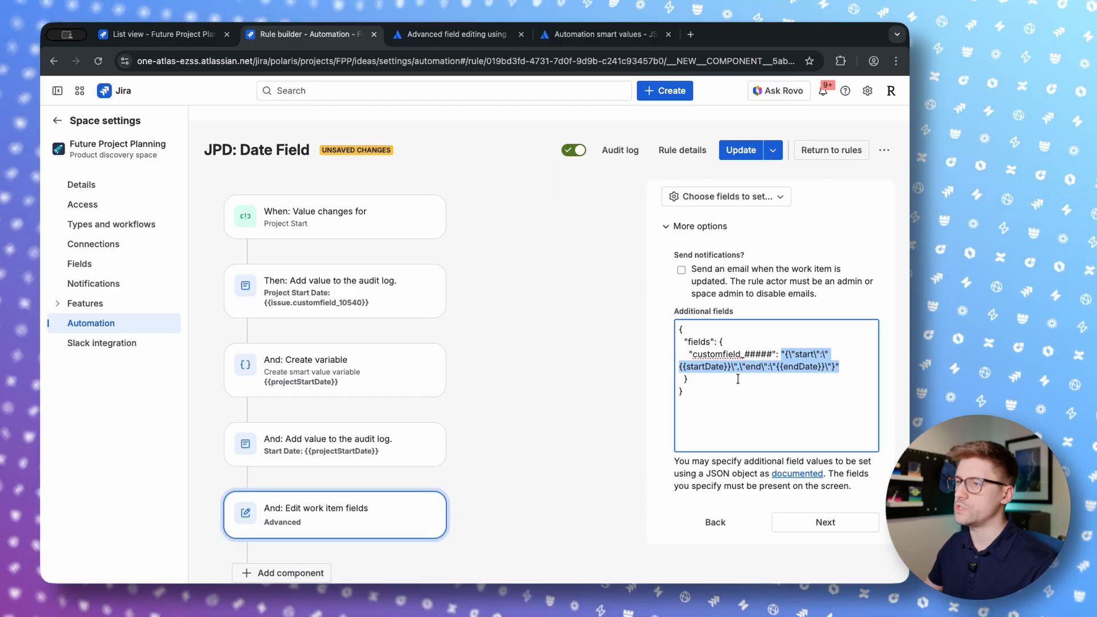
left_click(747, 356)
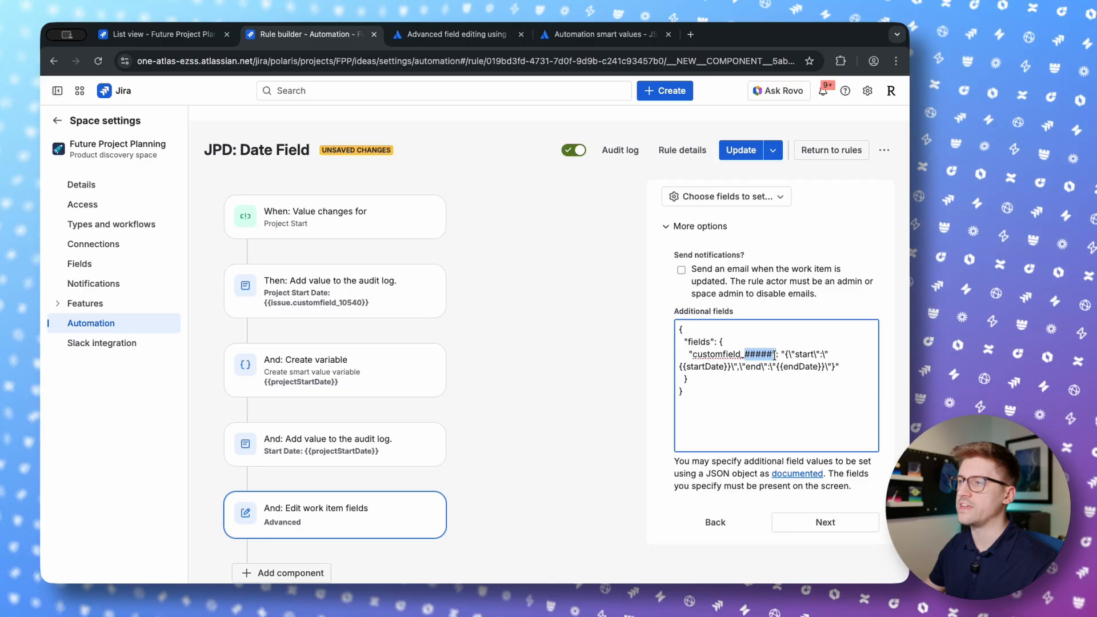
left_click_drag(679, 366, 825, 366)
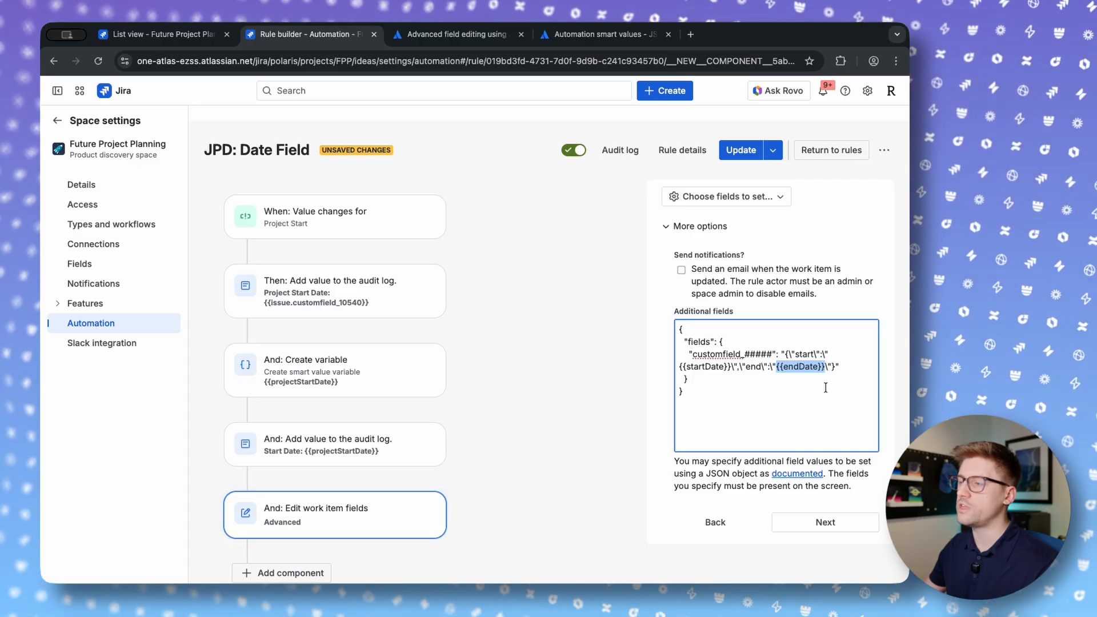
mouse_move(318, 461)
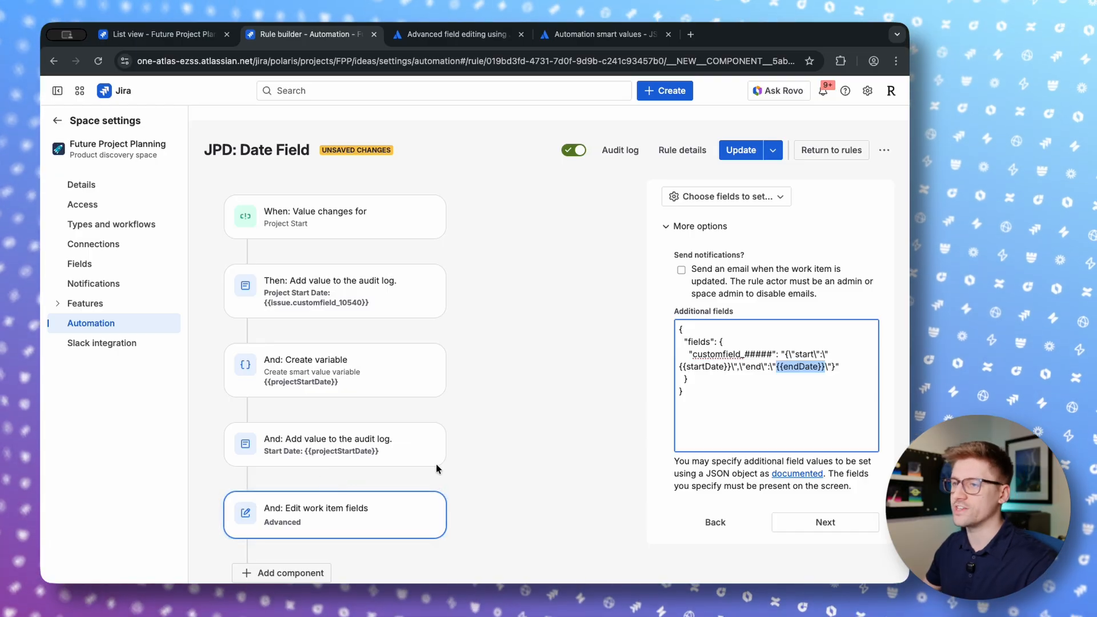
left_click(728, 412)
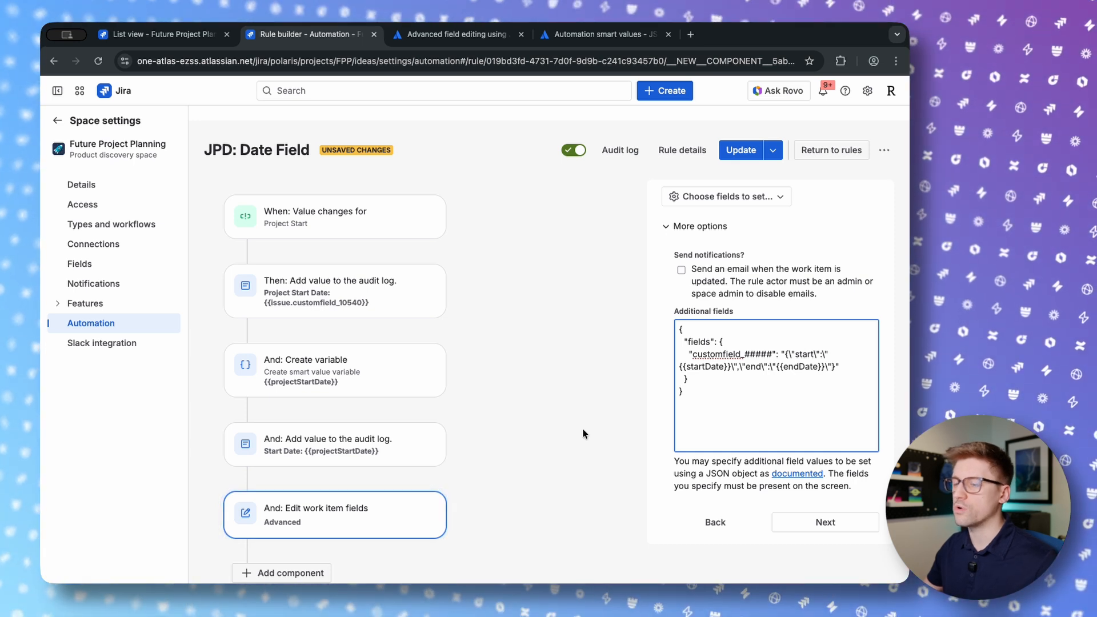
- From the Start Date log action, look up the smart value for "project end" to read its custom field ID
left_click(365, 462)
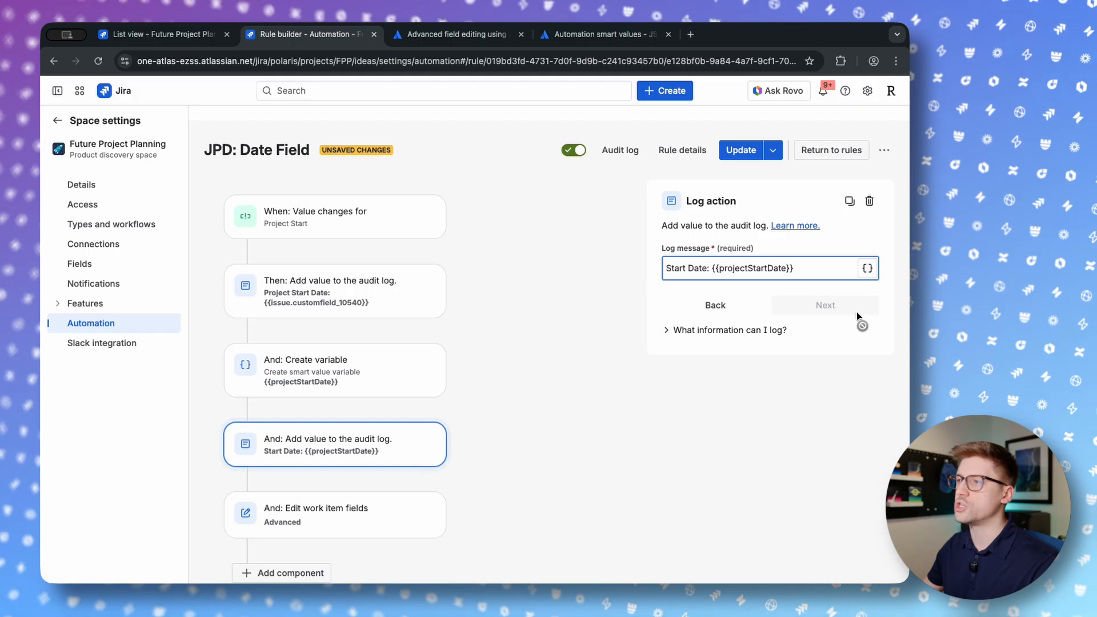
left_click(875, 268)
type("project end")
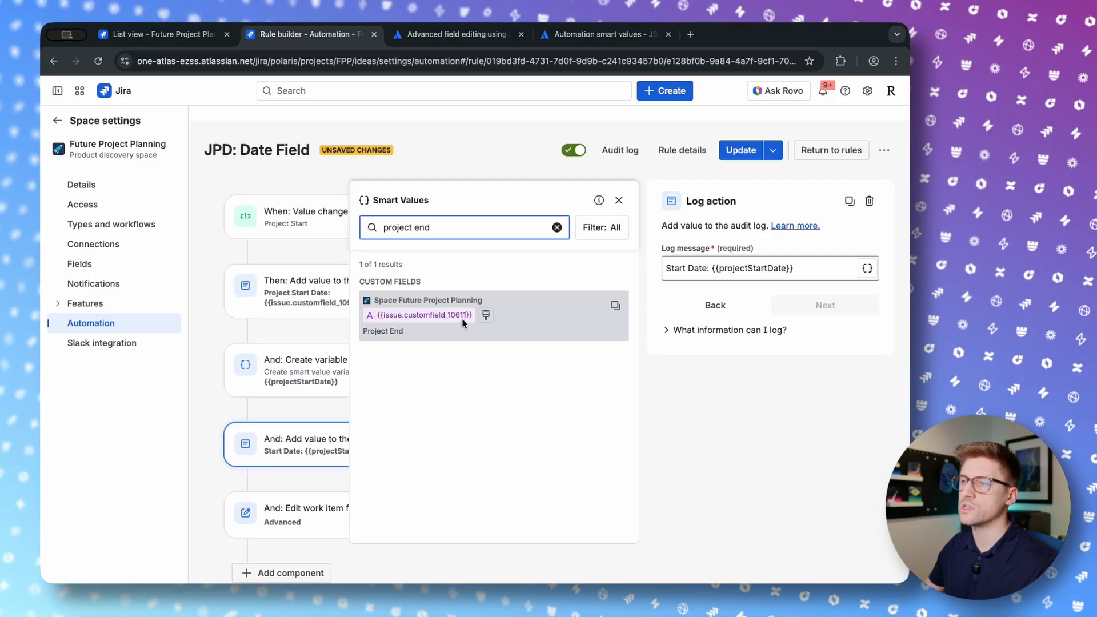
left_click(619, 201)
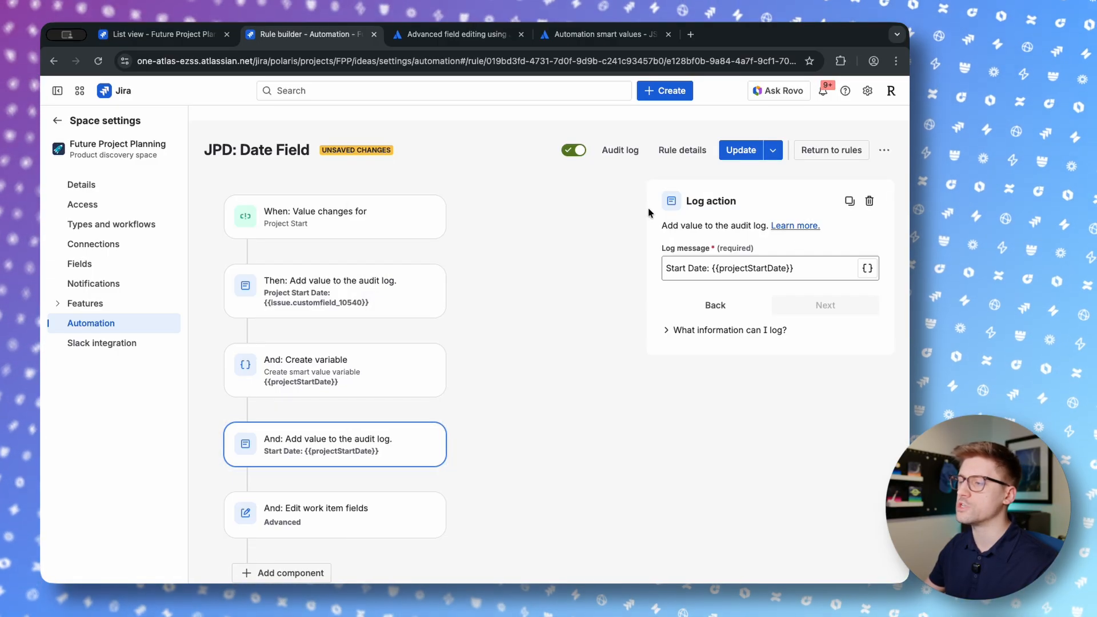
- In the Edit work item action's additional fields JSON, set the custom field key to customfield_10611
left_click(318, 517)
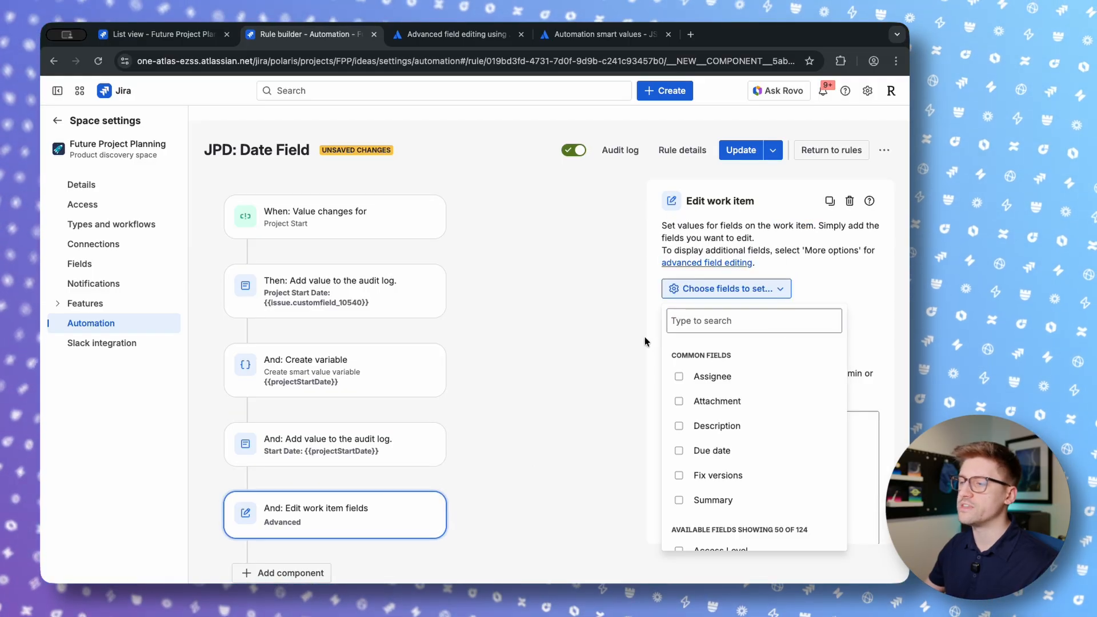
left_click(734, 287)
left_click(760, 445)
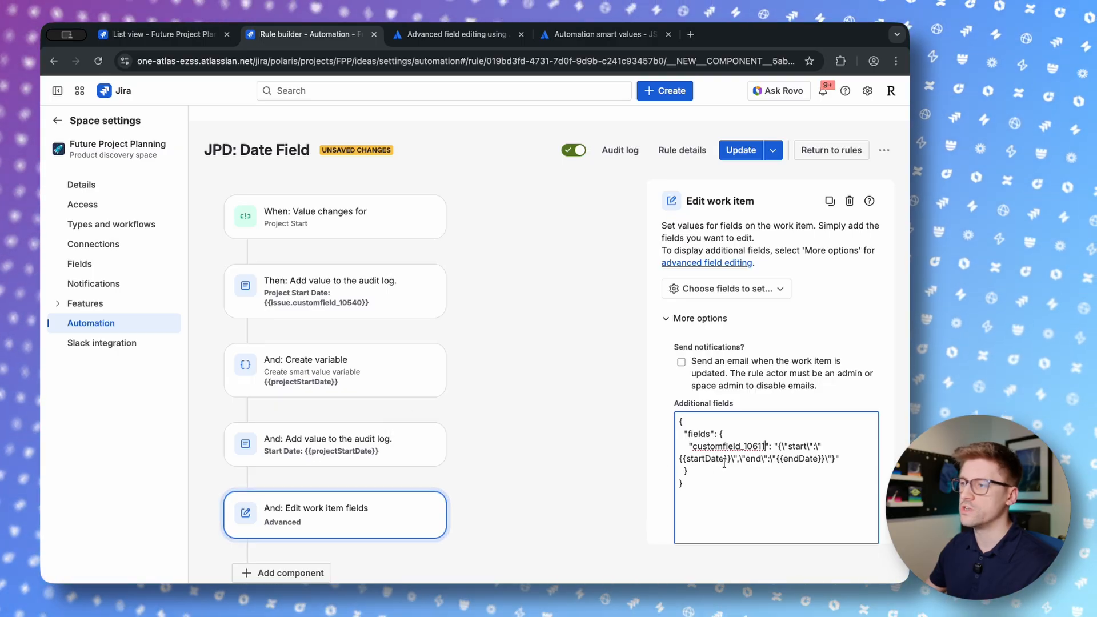
- Change the start smart value in the additional fields JSON to {{projectStartDate}}
type("project")
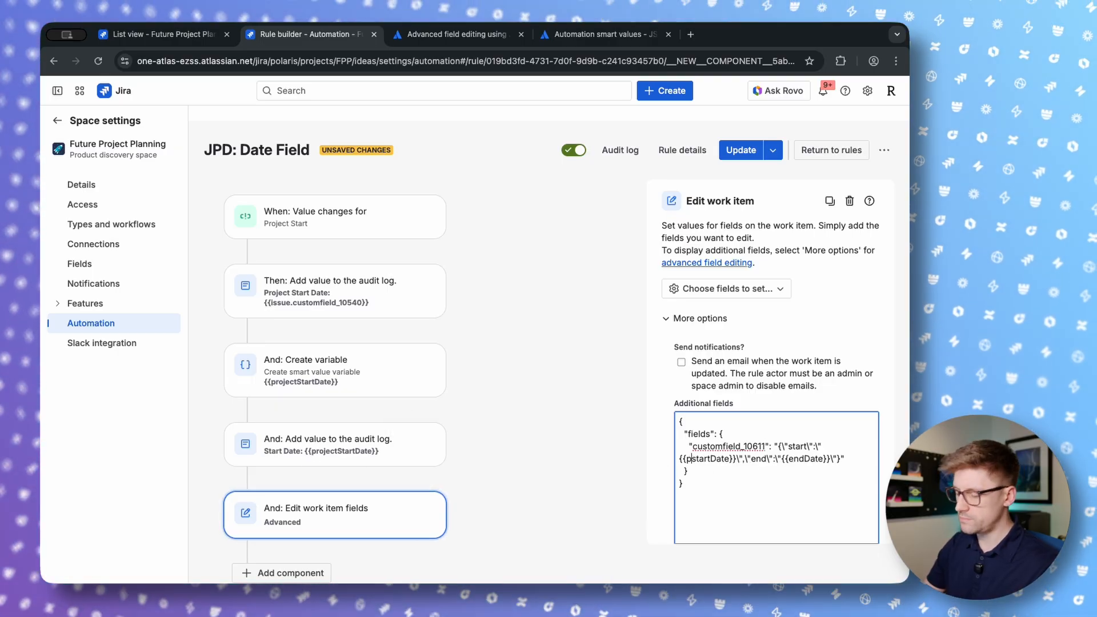
key("BackSpace")
key("Right")
key("BackSpace")
type("S")
left_click(787, 480)
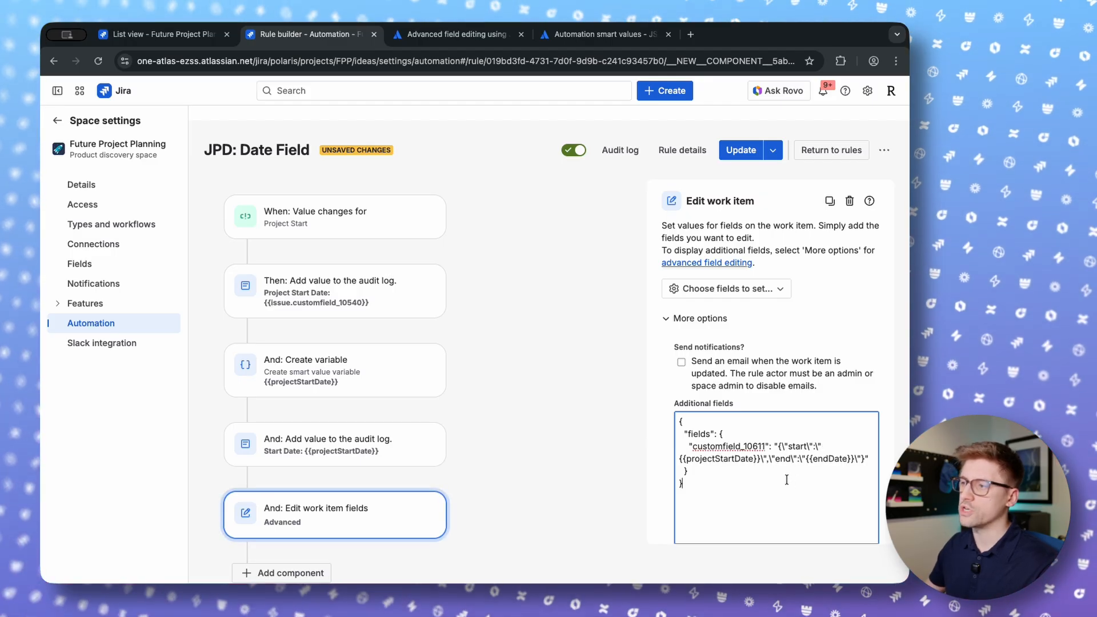
- Replace endDate in the JSON's end value with a copy of projectStartDate so it reads {{projectStartDate}}
double_click(719, 459)
key("ctrl+c")
double_click(831, 459)
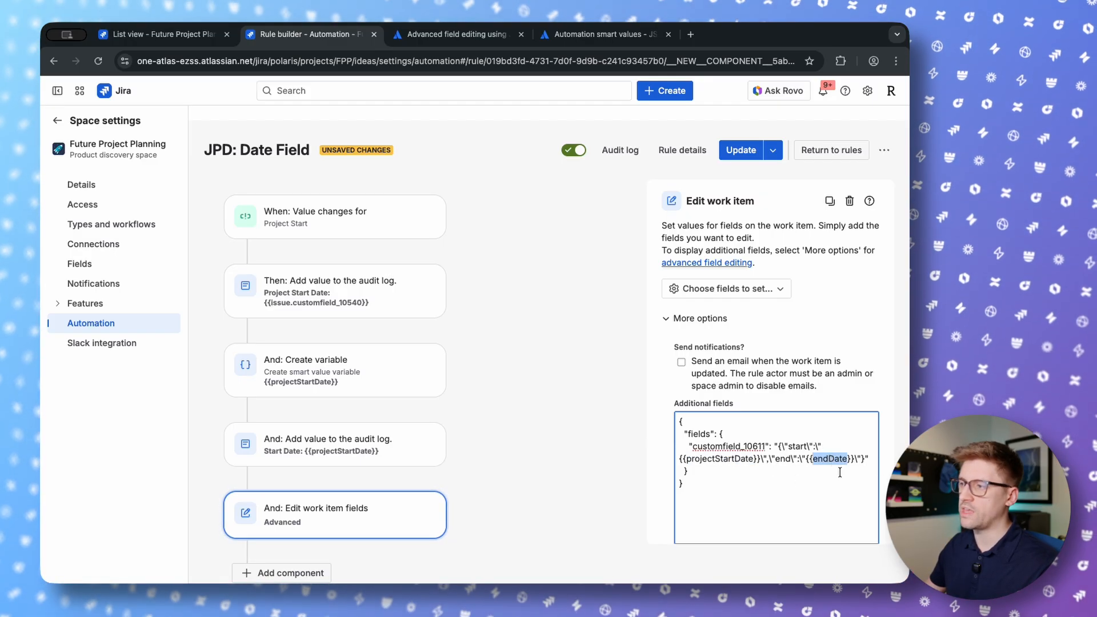
key("ctrl+v")
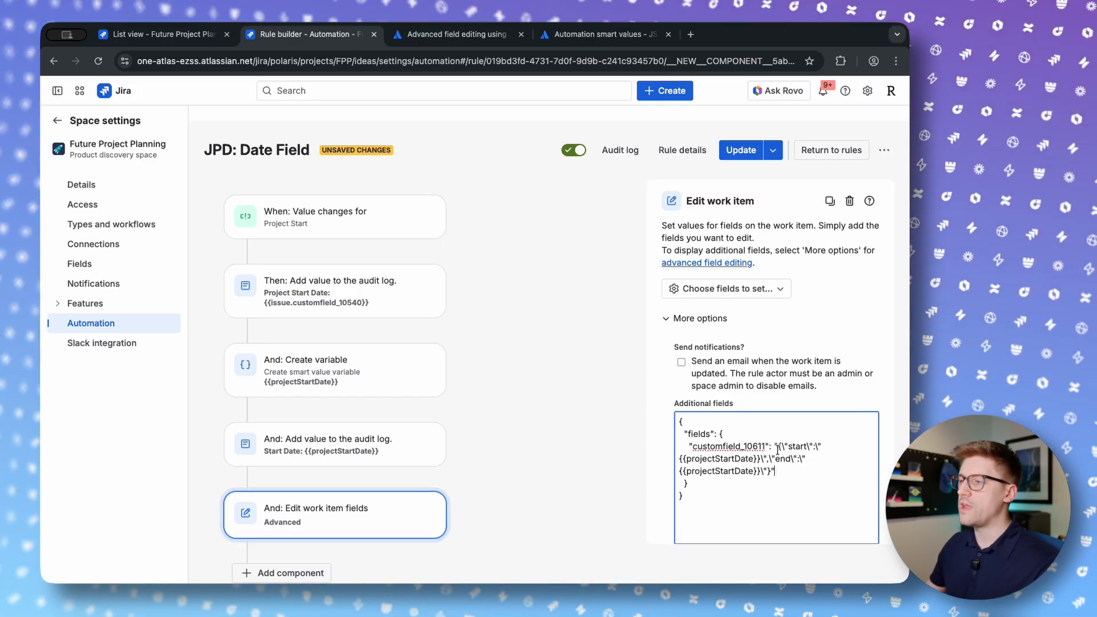
- Compare the escaped JSON value with the Project Start Date object logged in the latest successful run of the rule's audit log
left_click_drag(778, 446, 786, 474)
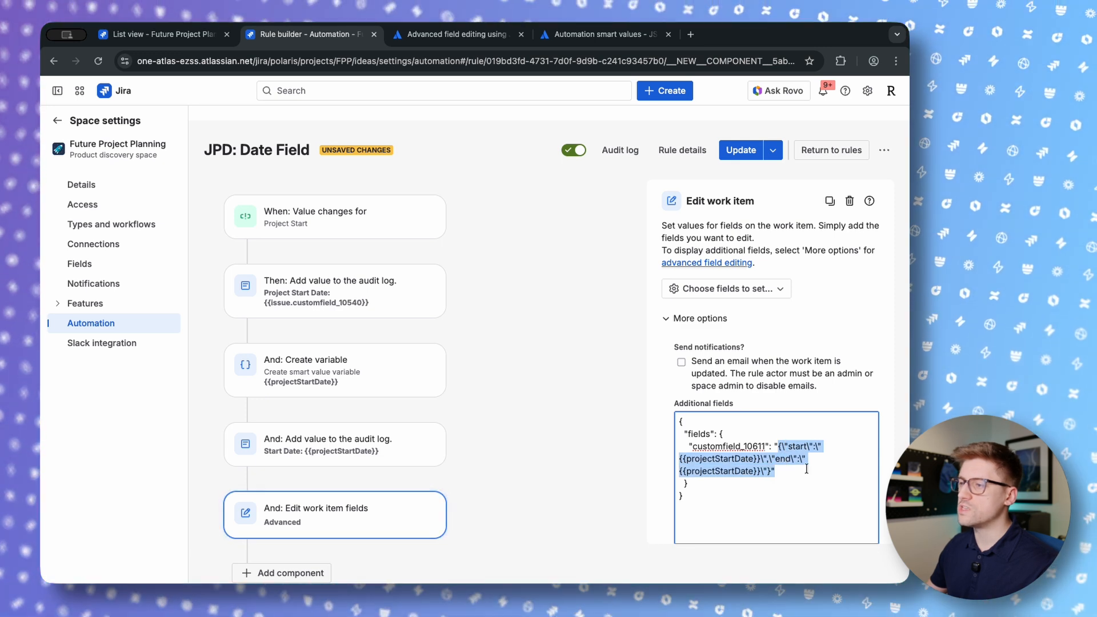
left_click(620, 150)
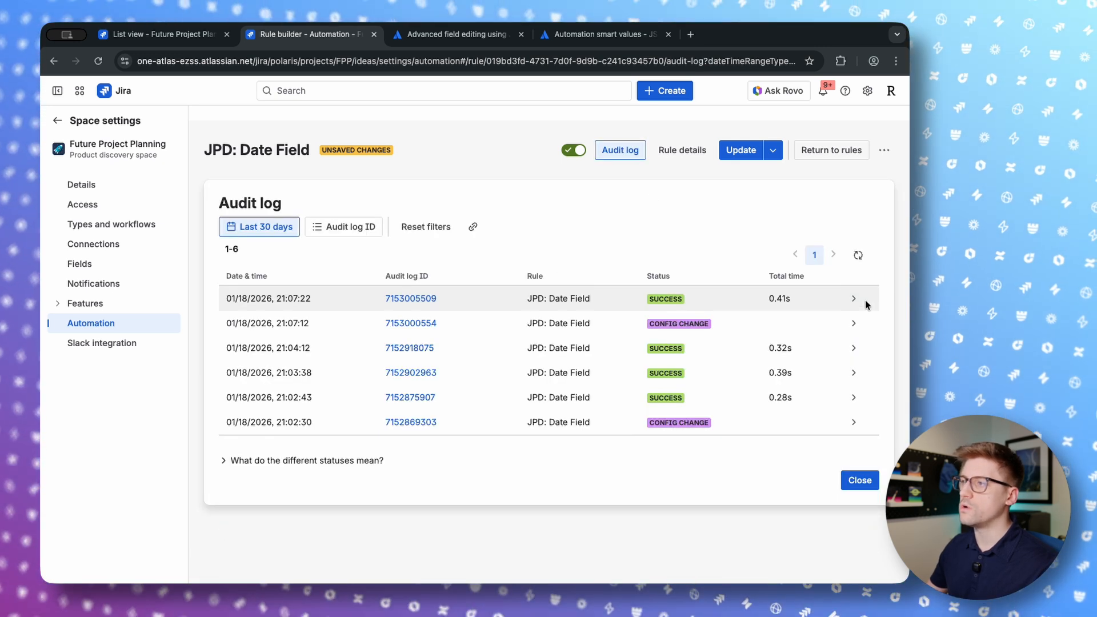
left_click(854, 299)
left_click_drag(554, 381, 286, 382)
left_click(376, 382)
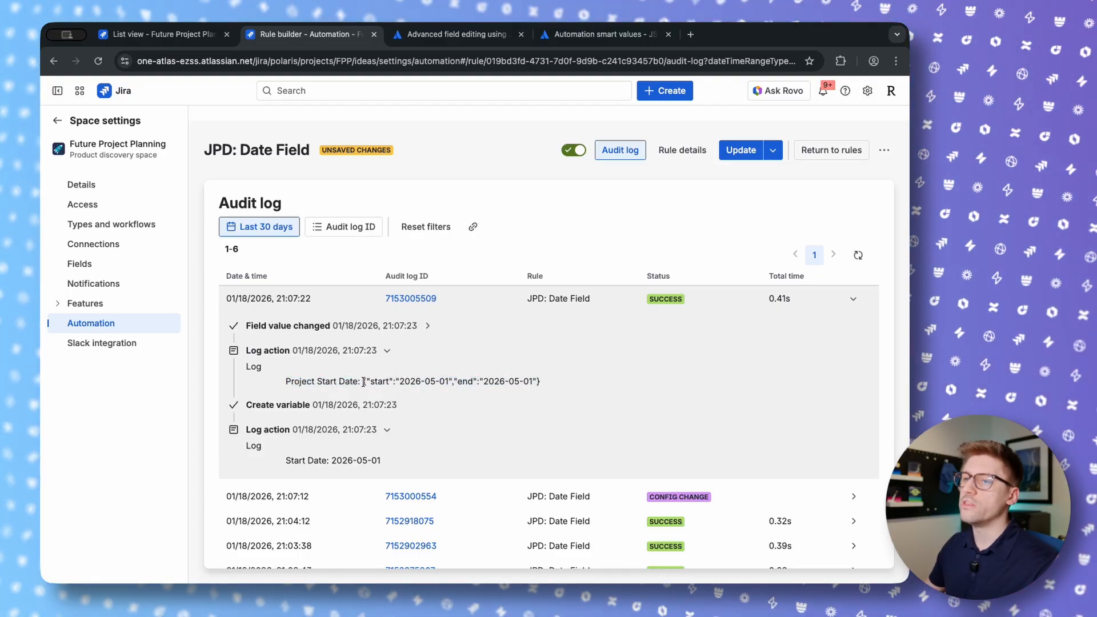
mouse_move(363, 382)
left_mouse_down()
mouse_move(561, 378)
mouse_move(363, 385)
left_mouse_up()
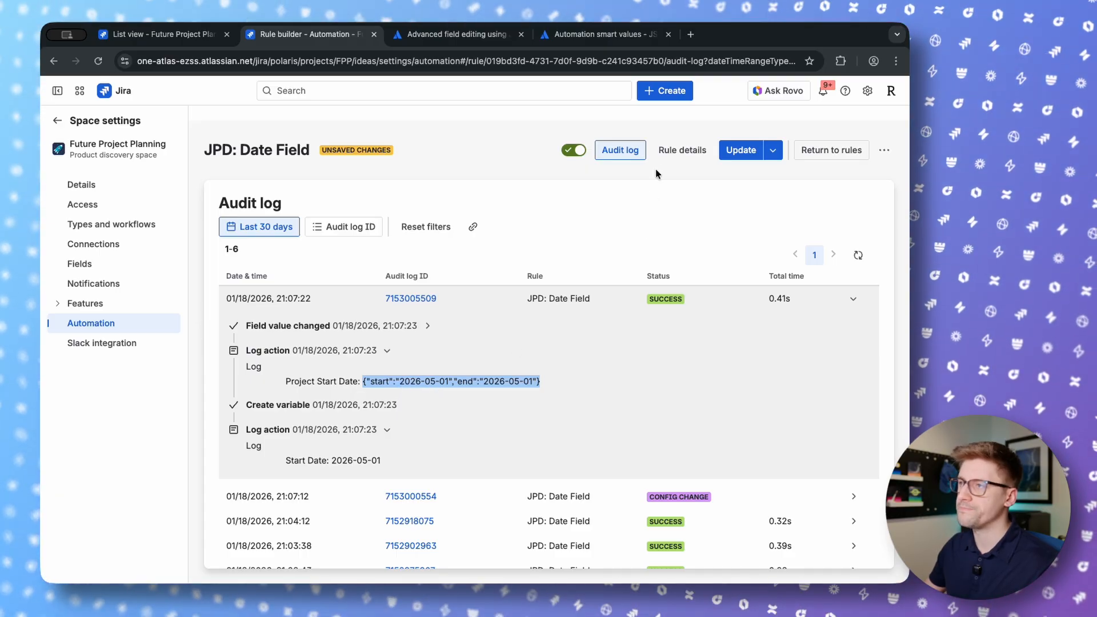
- Return to the Edit work item action and examine the escaped start and end entries in the additional fields JSON
left_click(662, 151)
left_click(368, 529)
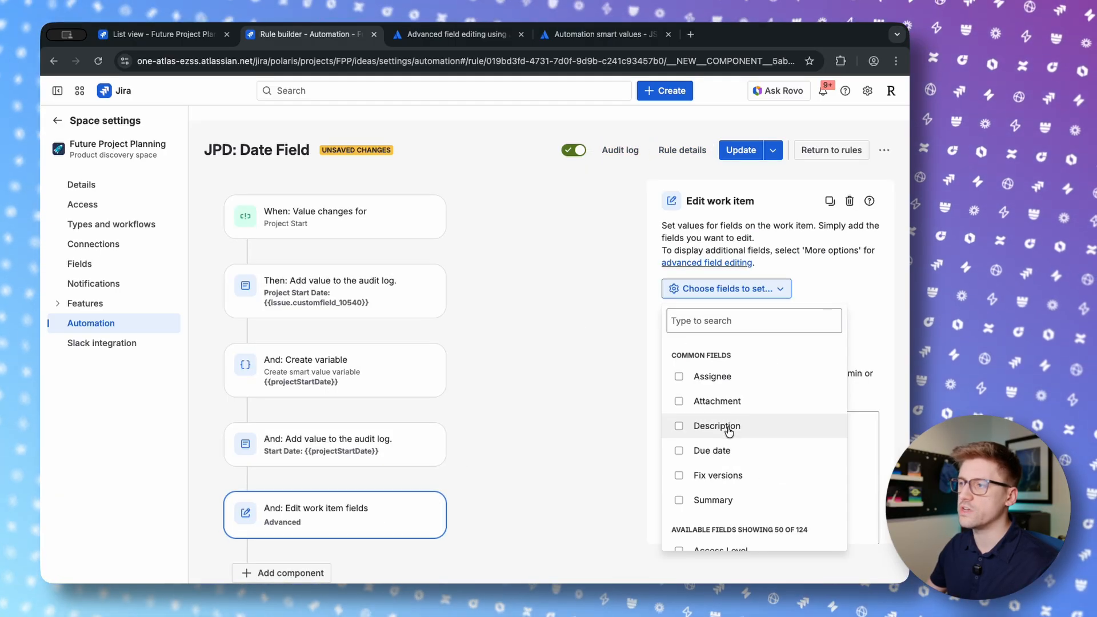
left_click(856, 283)
scroll(794, 457, "down", 2)
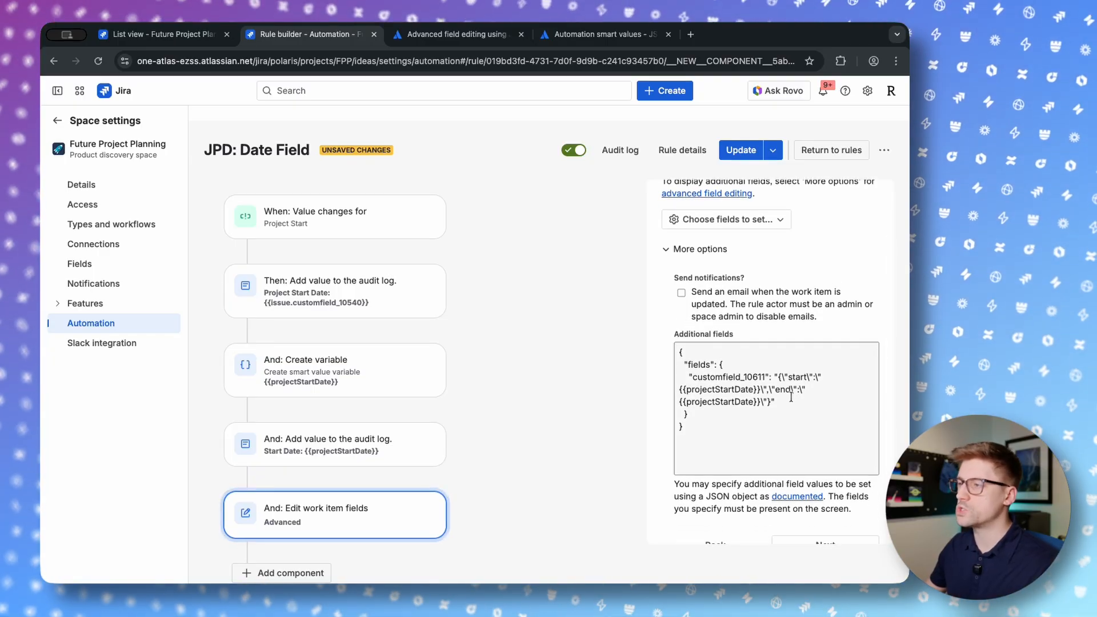
left_click_drag(781, 377, 797, 389)
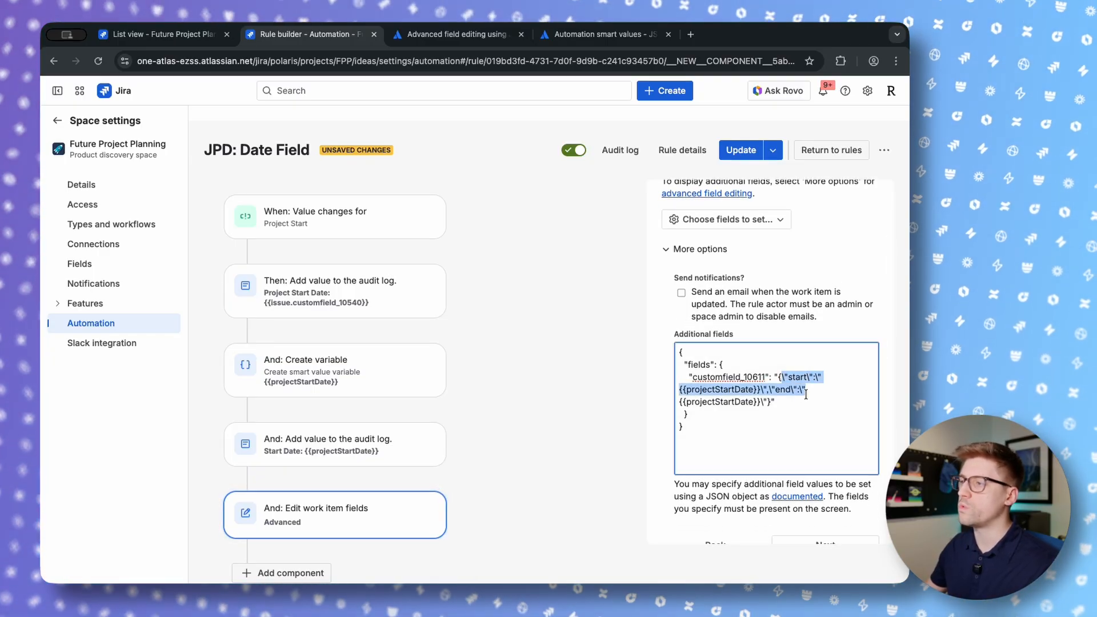
left_click(781, 376)
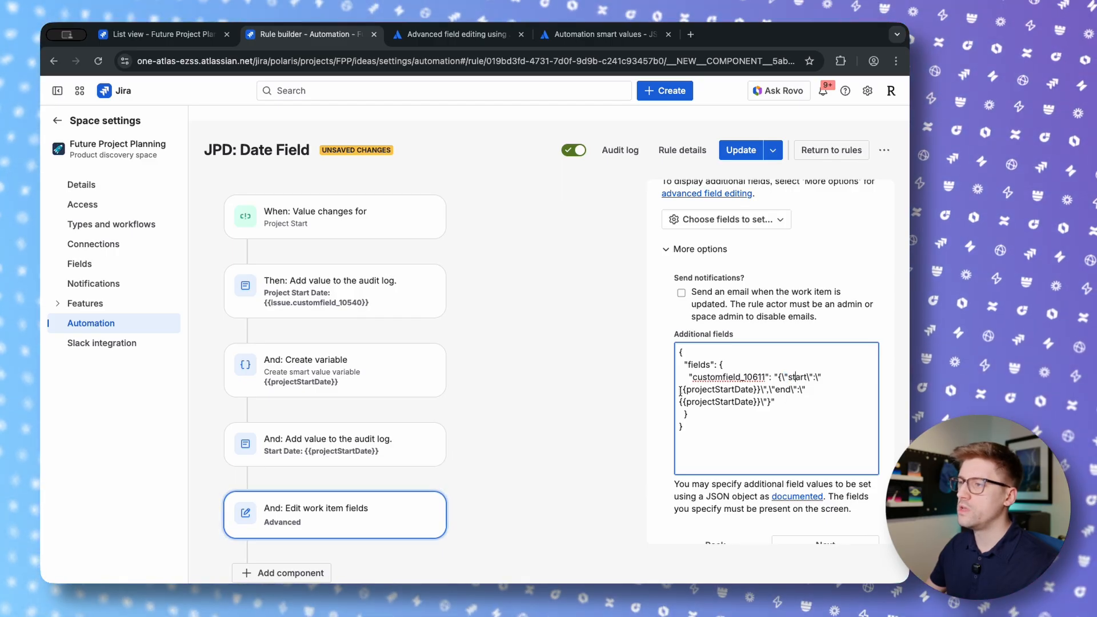
left_click_drag(684, 390, 737, 391)
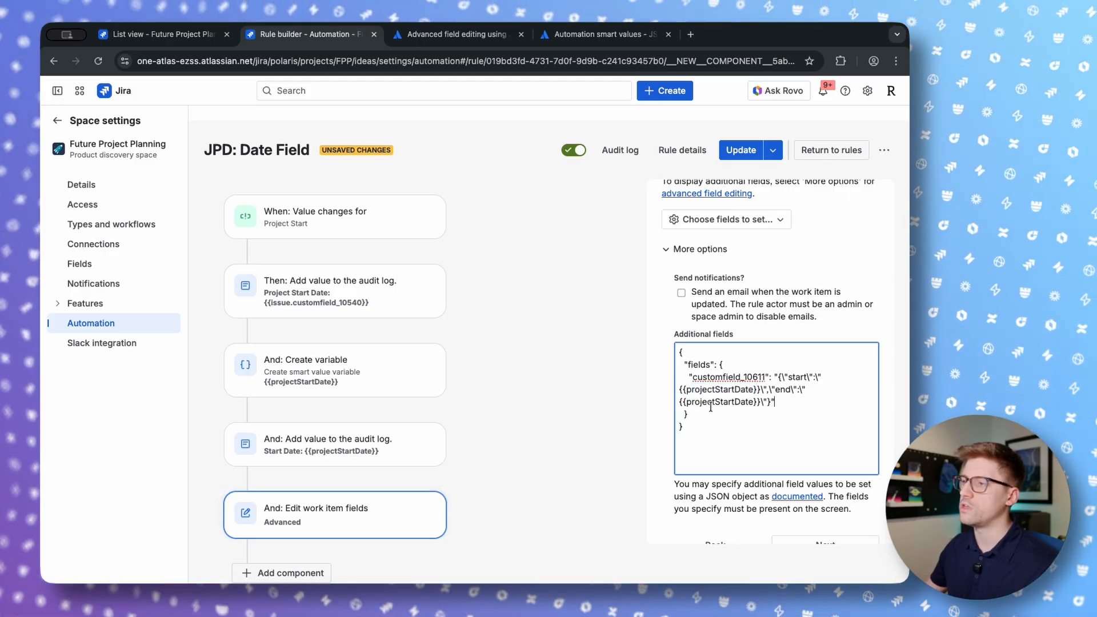
- Save the rule update and test it in the list view by setting Universal Subscription Manager App's Project Start to July 1, 2026
left_click(340, 224)
left_click(737, 152)
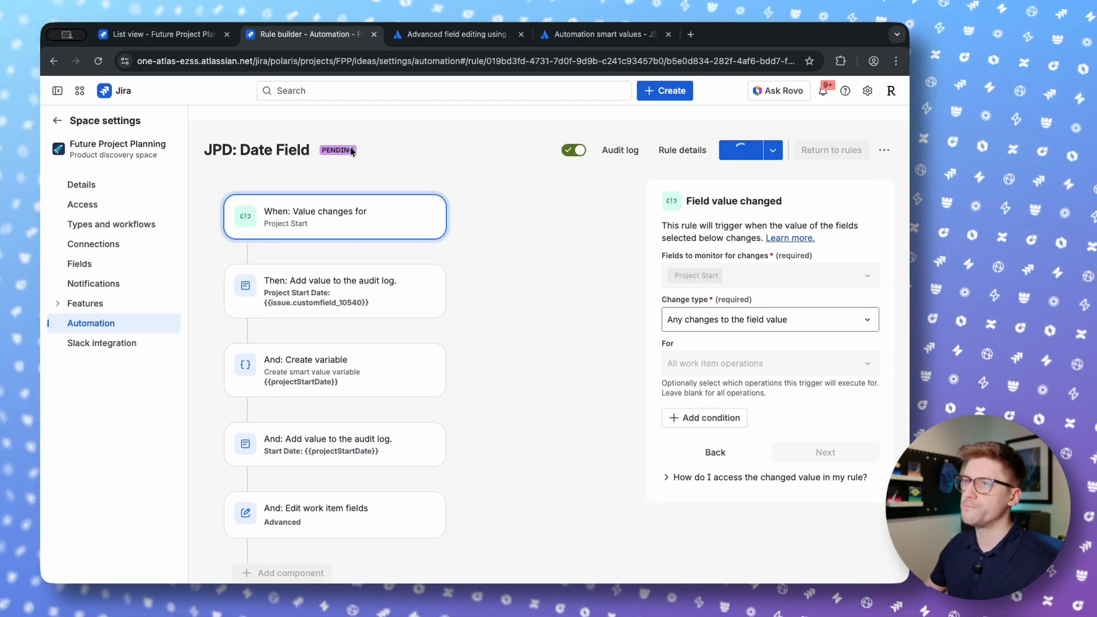
left_click(169, 39)
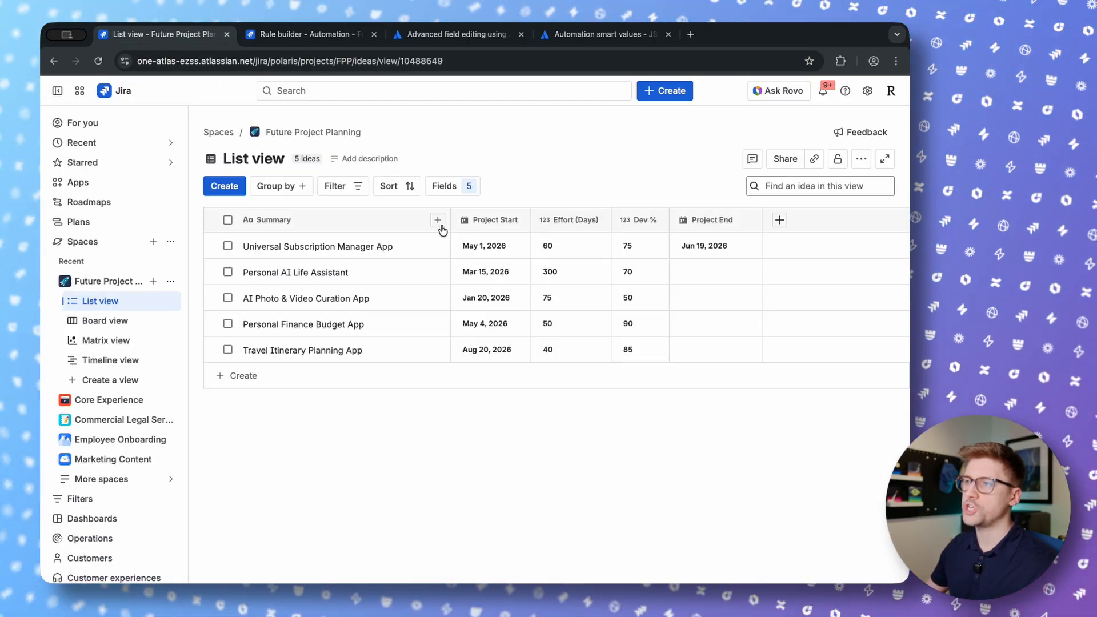
left_click(521, 248)
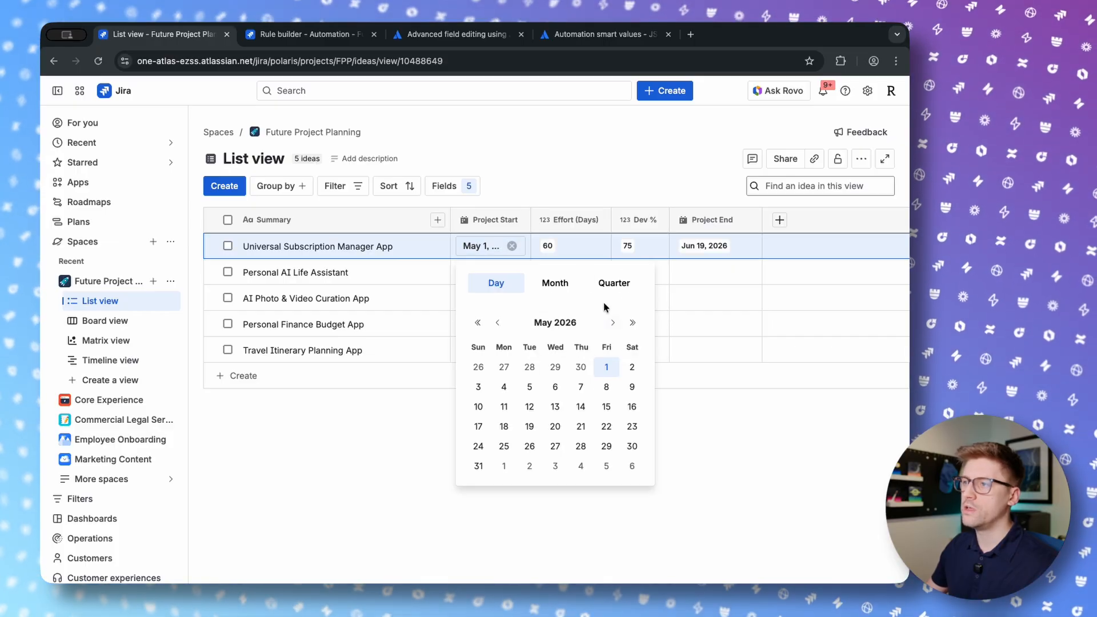
left_click(609, 325)
left_click(609, 325)
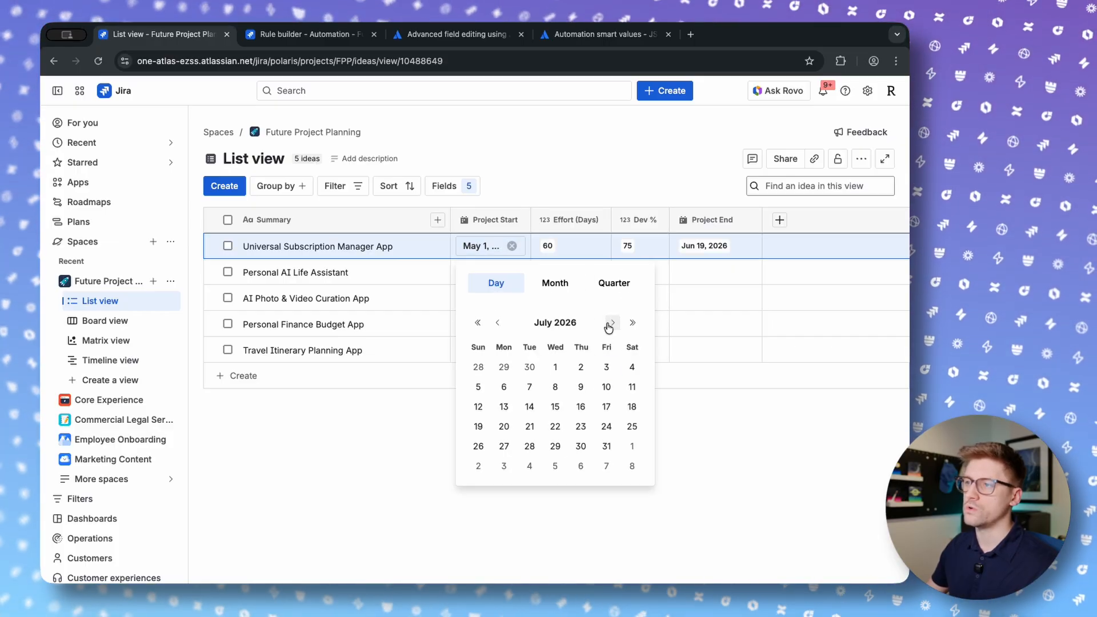
left_click(555, 369)
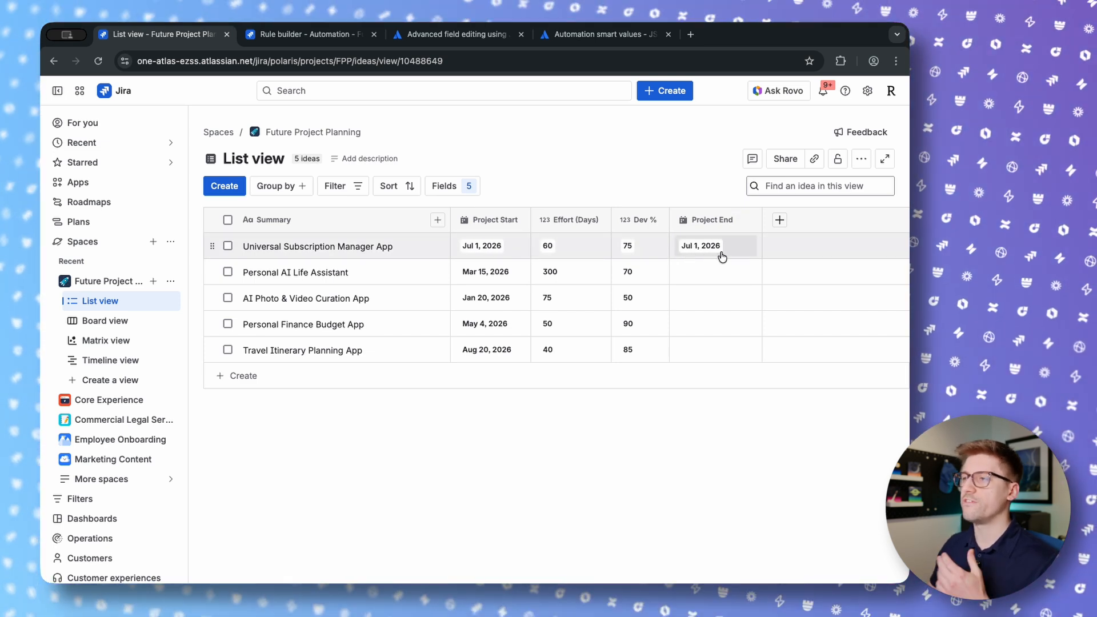
- Review the Edit work item action's additional fields JSON against the Project Start and Project End dates in the list view
key("ctrl+Tab")
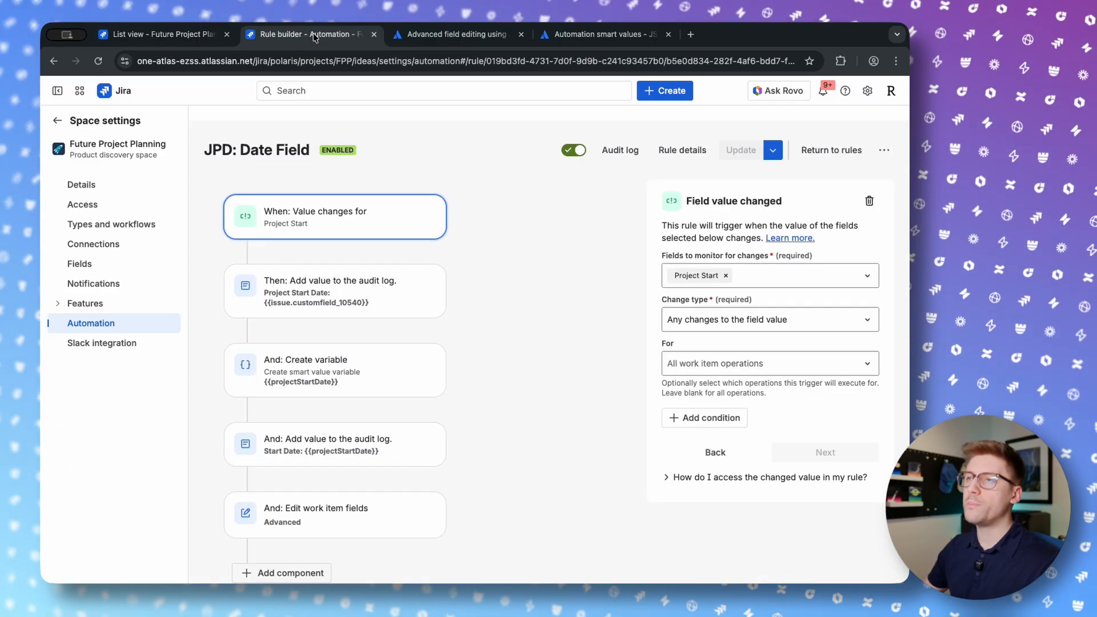
left_click(403, 508)
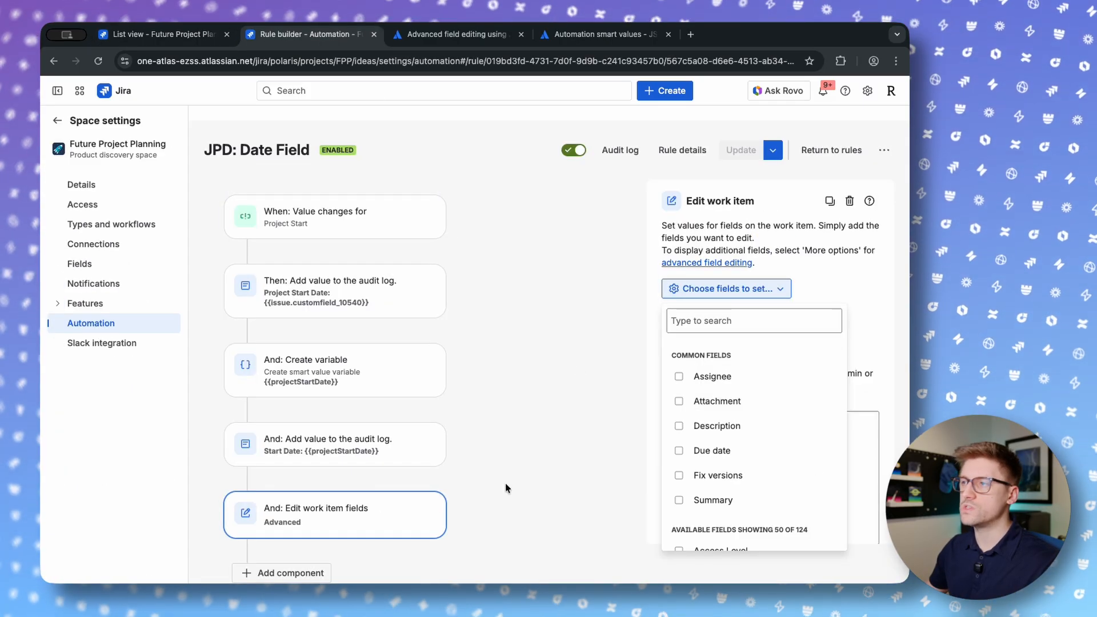
left_click(782, 289)
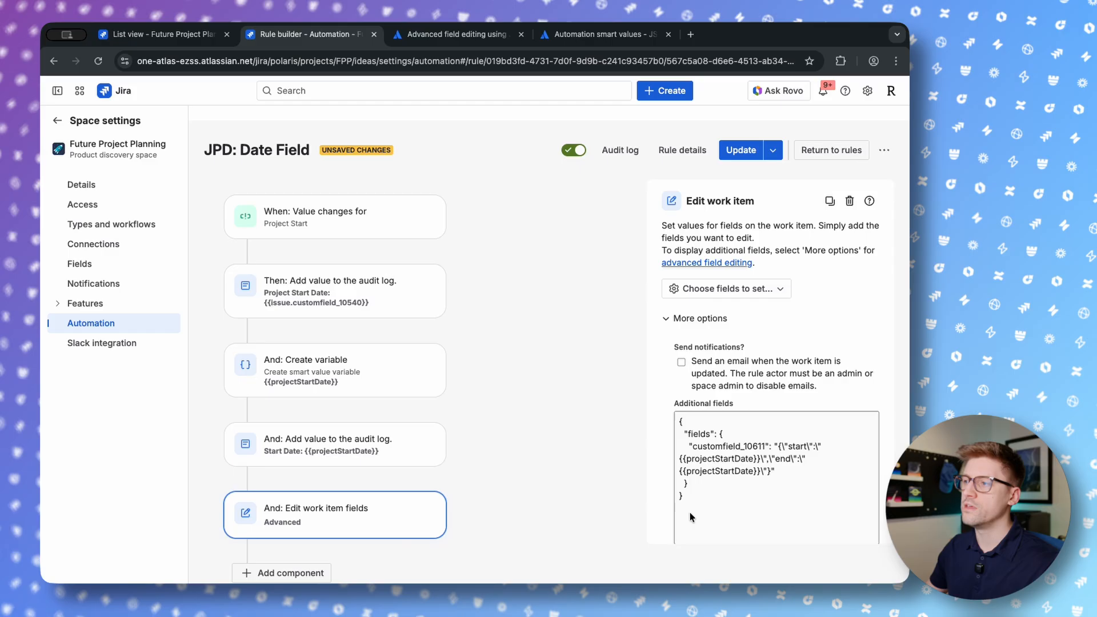
scroll(762, 500, "down", 2)
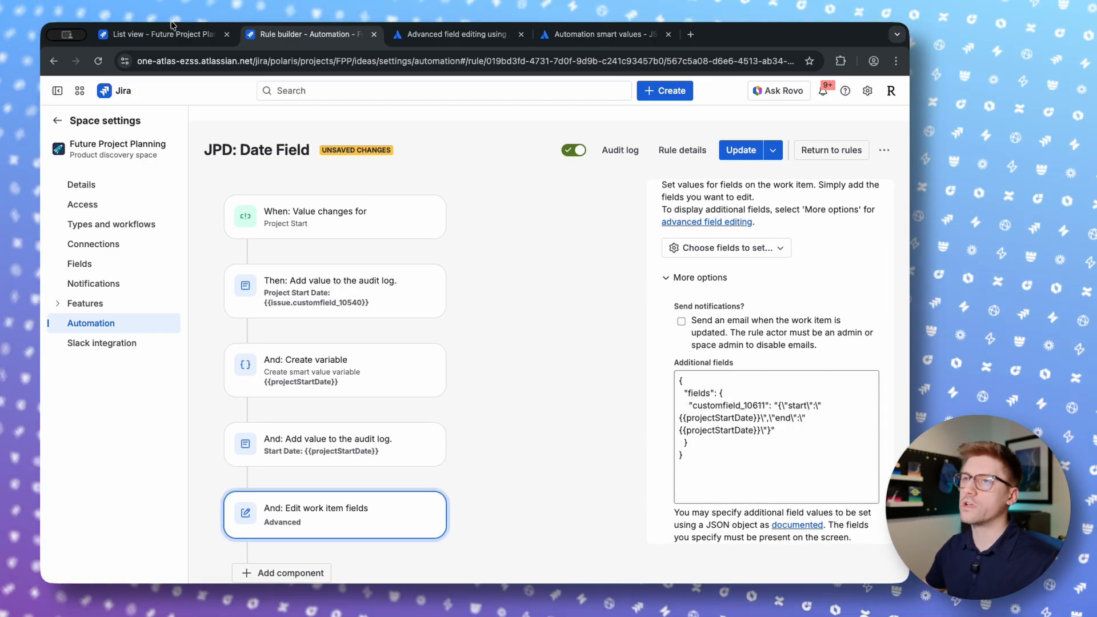
left_click(183, 39)
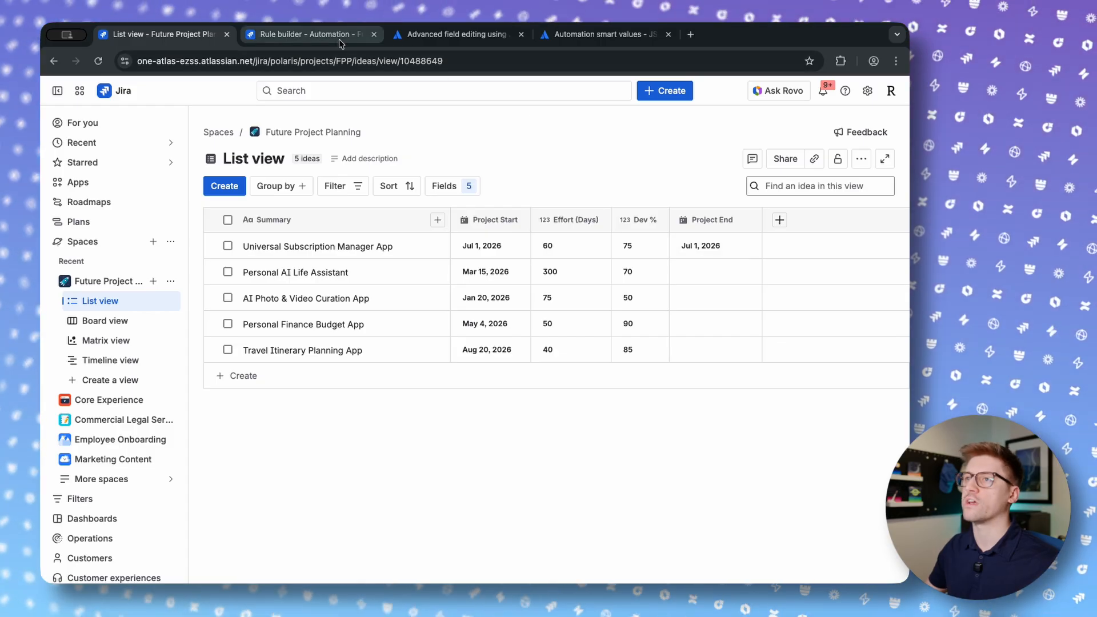
- Discard the unsaved rule changes, disable JPD: Date Field, and enable Update Project End Date based on Effort and Dev % Calculations
left_click(309, 34)
left_click(844, 155)
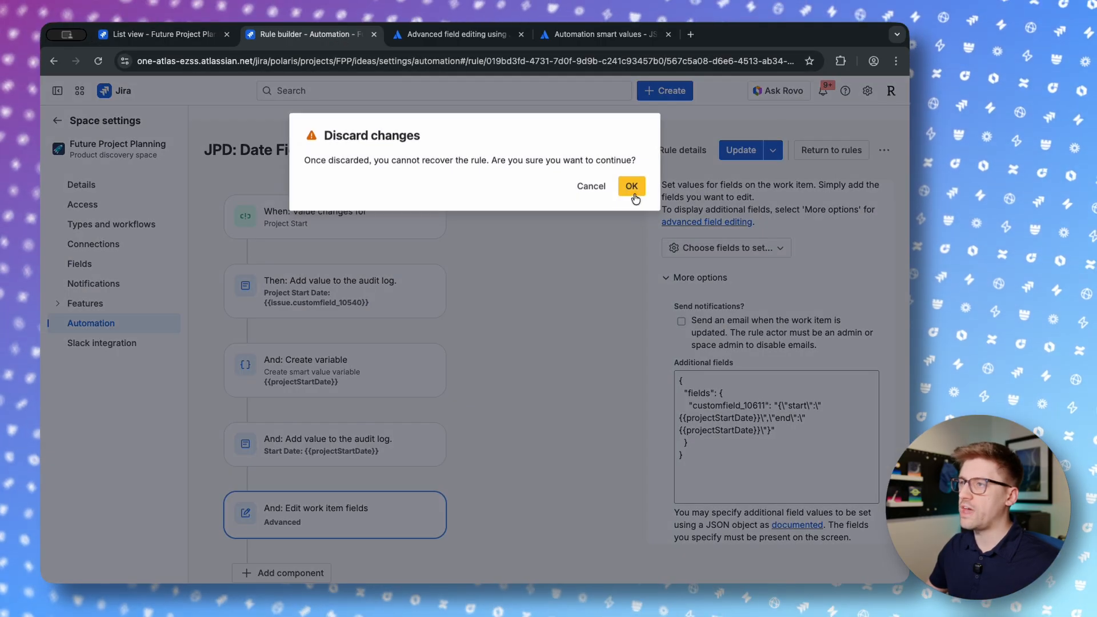
left_click(631, 190)
left_click(836, 248)
left_click(836, 291)
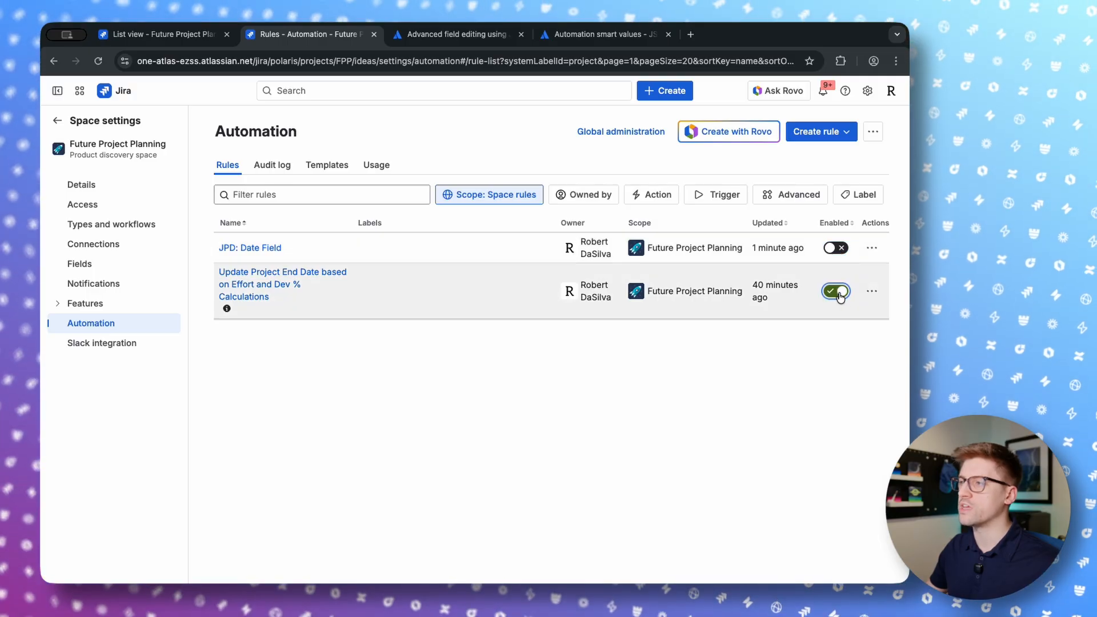
- Open Update Project End Date based on Effort and Dev % Calculations and review its trigger, projectStartDate variable, log action and totalEffortDays variable
left_click(251, 283)
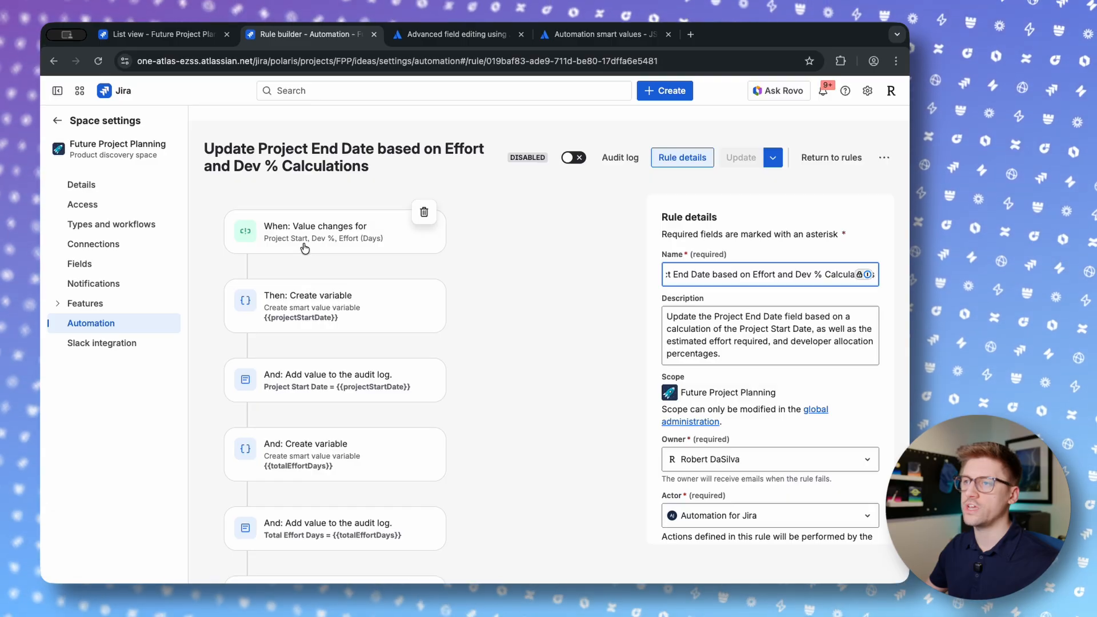
left_click(325, 247)
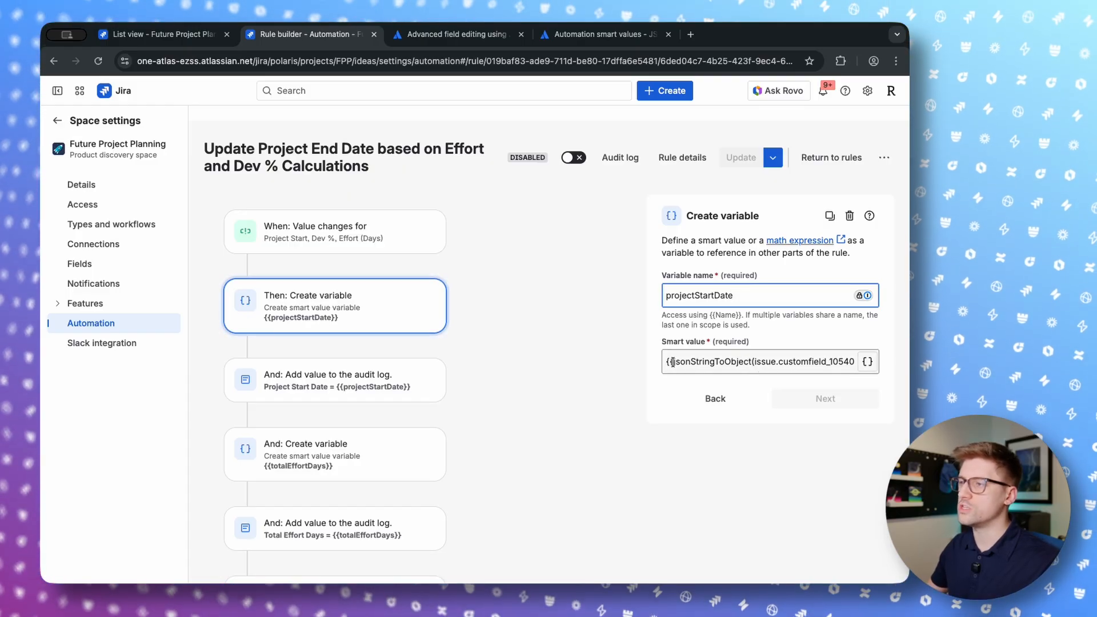
scroll(785, 361, "right", 1)
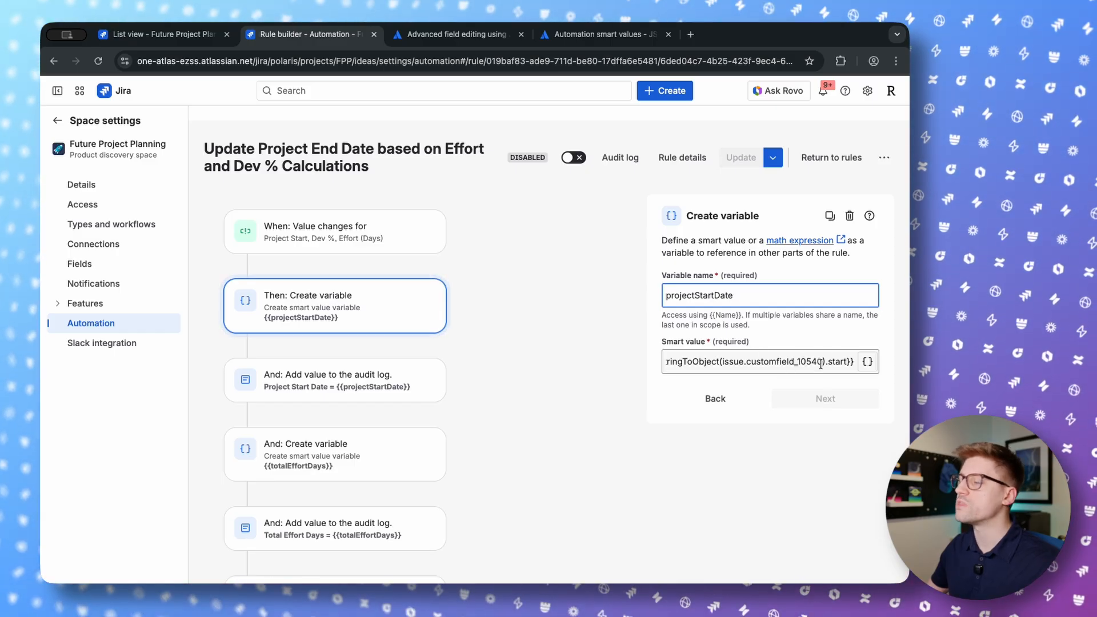
left_click(332, 393)
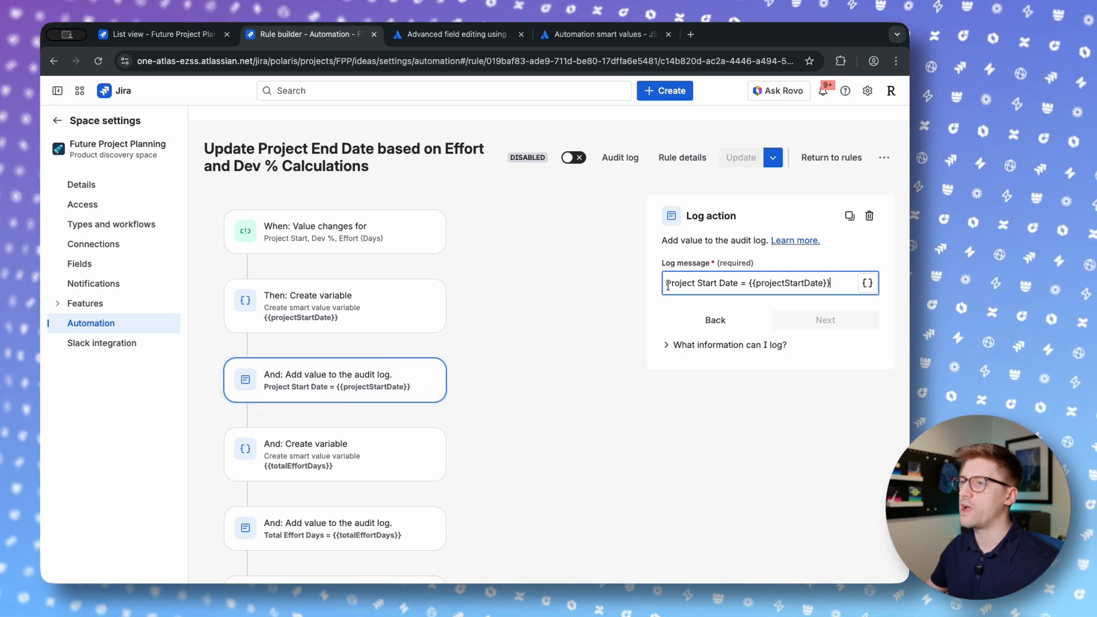
left_click(355, 458)
scroll(355, 458, "down", 1)
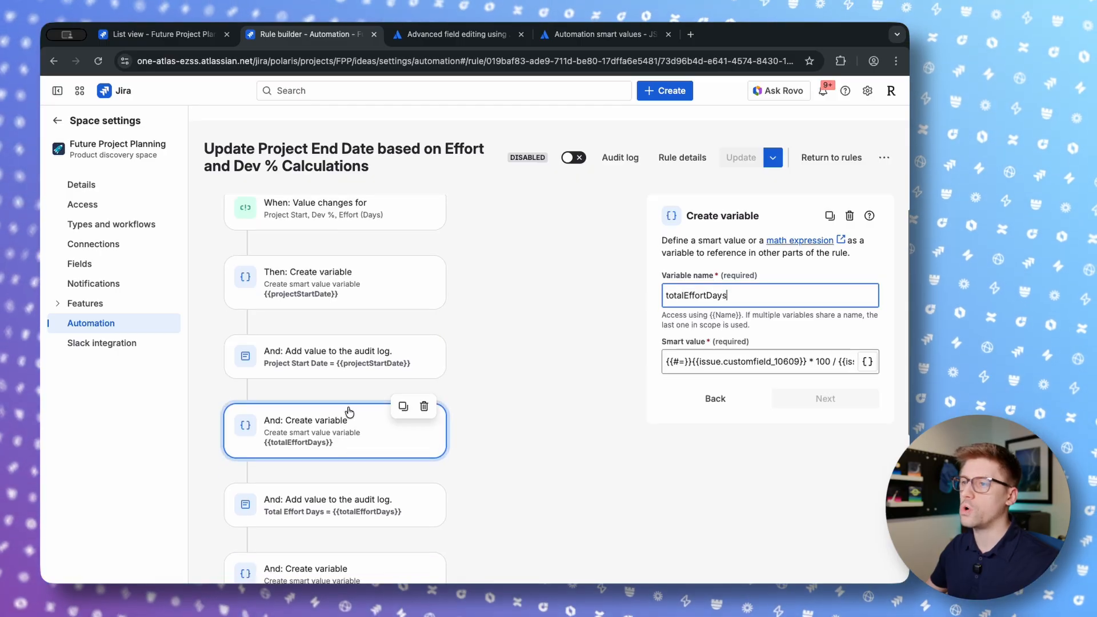
- Check the list view's effort and Dev % fields, and examine the totalEffortDays variable's full smart value expression
left_click(160, 37)
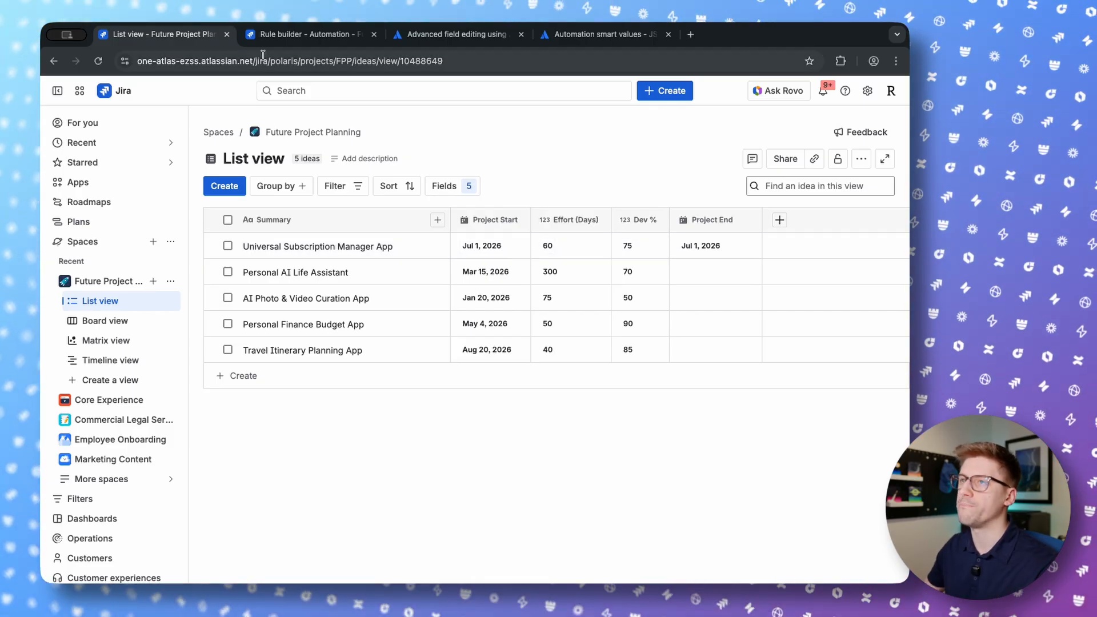
left_click(308, 34)
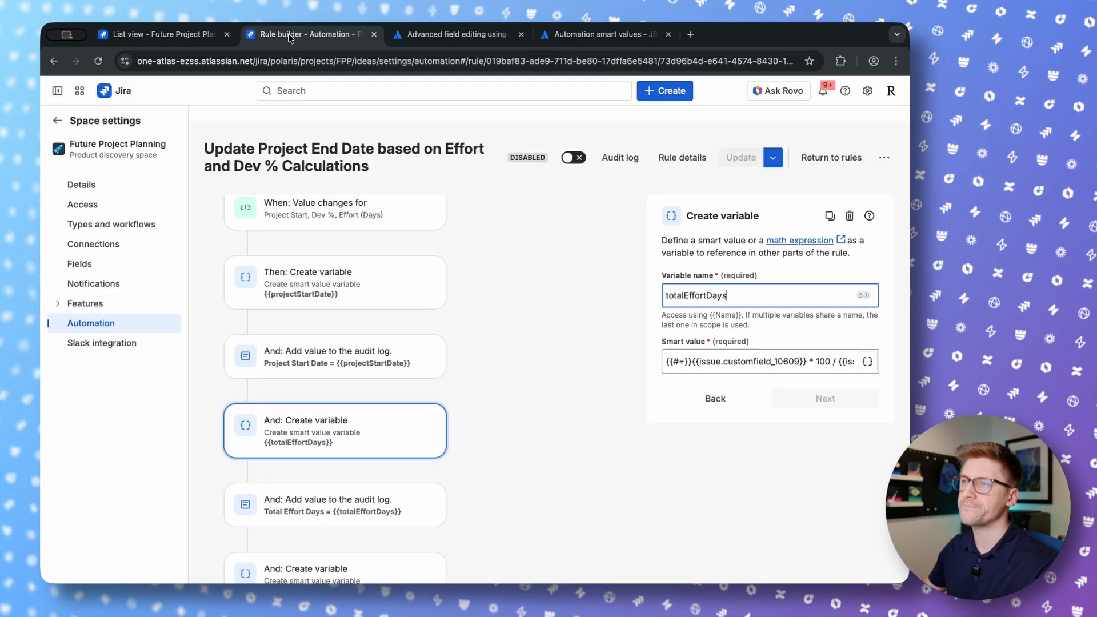
left_click(669, 365)
scroll(758, 358, "left", 2)
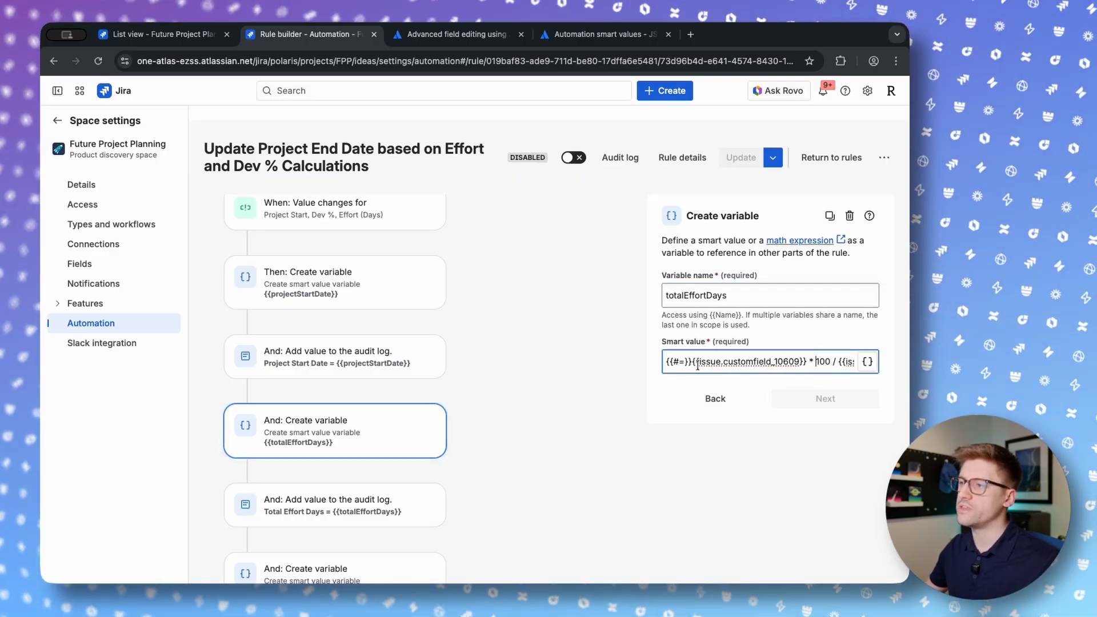
scroll(760, 361, "right", 3)
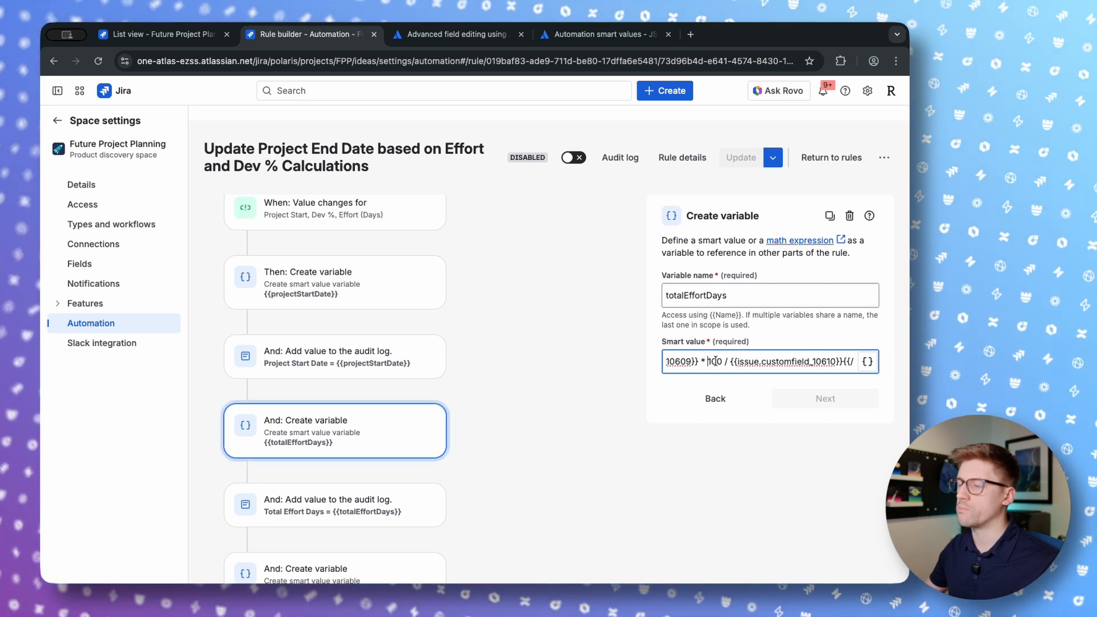
scroll(760, 363, "right", 1)
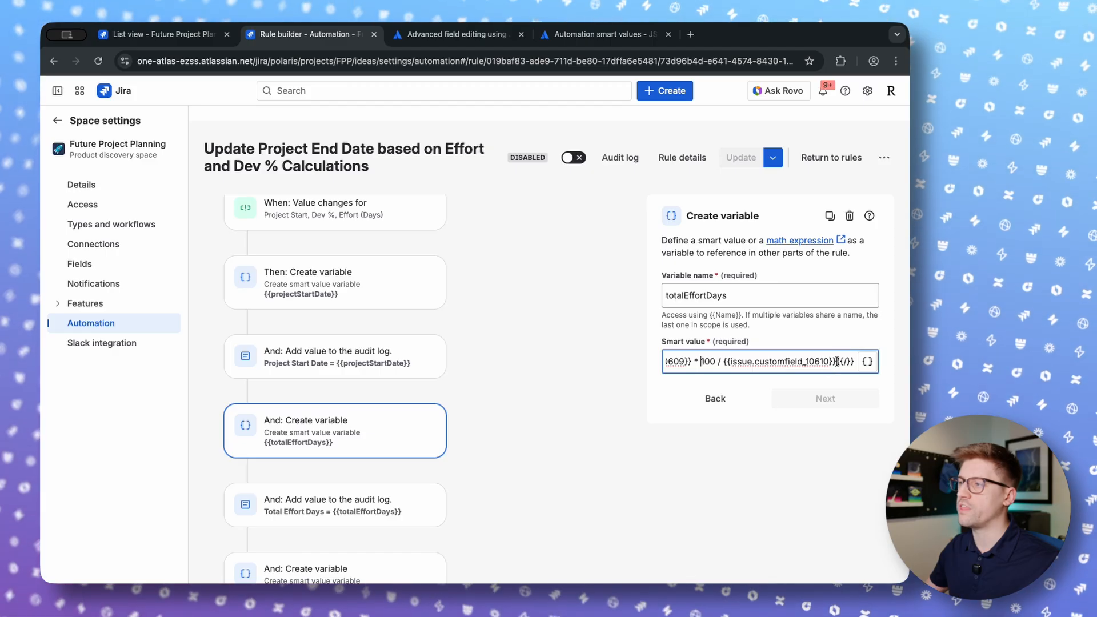
- Review the totalEffortDays variable's name and smart value, and open the log action that records Total Effort Days
scroll(799, 363, "left", 4)
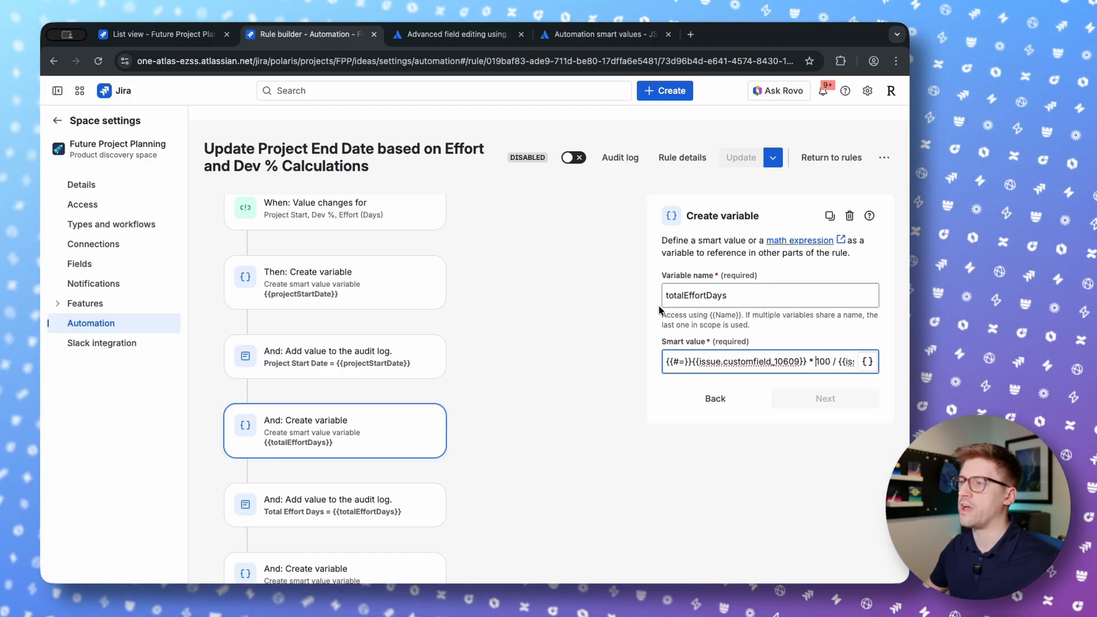
double_click(709, 295)
left_click(550, 333)
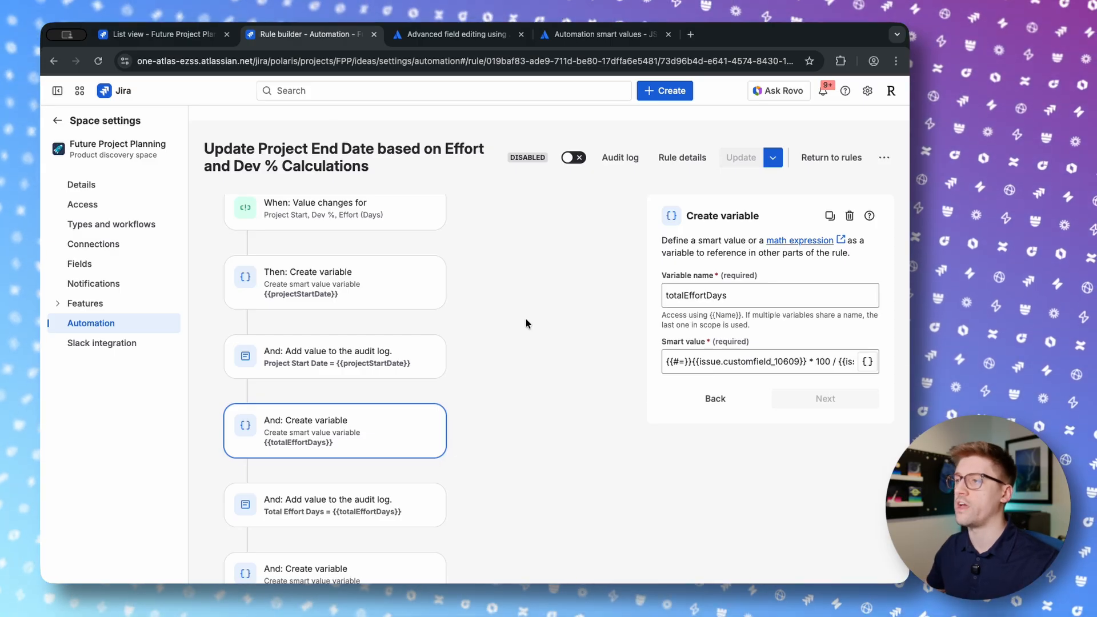
scroll(519, 357, "down", 1)
scroll(519, 361, "down", 4)
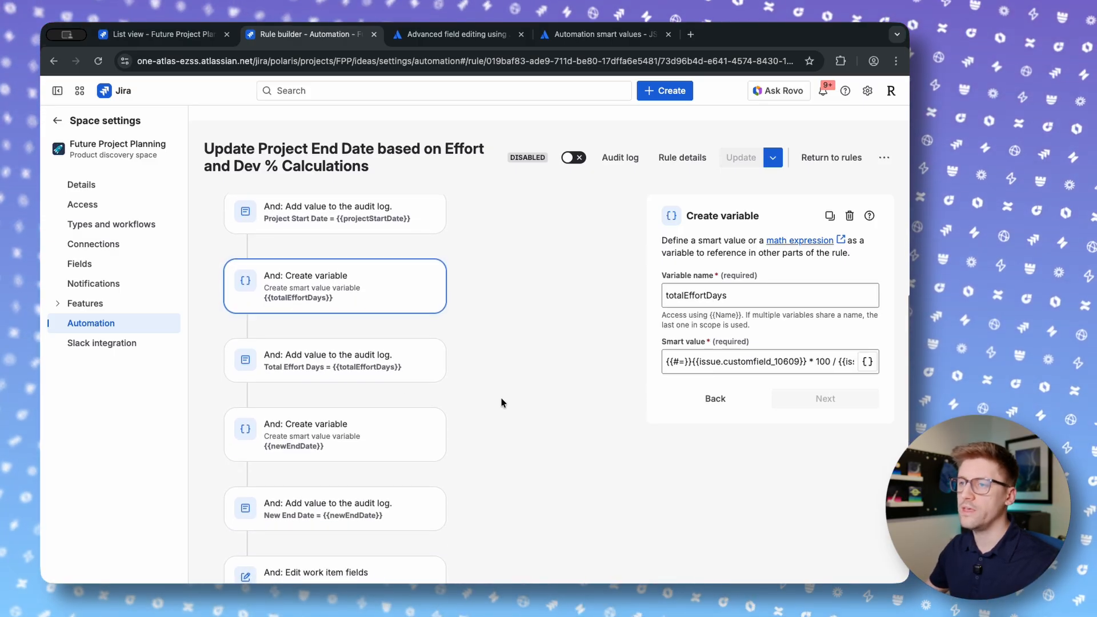
left_click(311, 367)
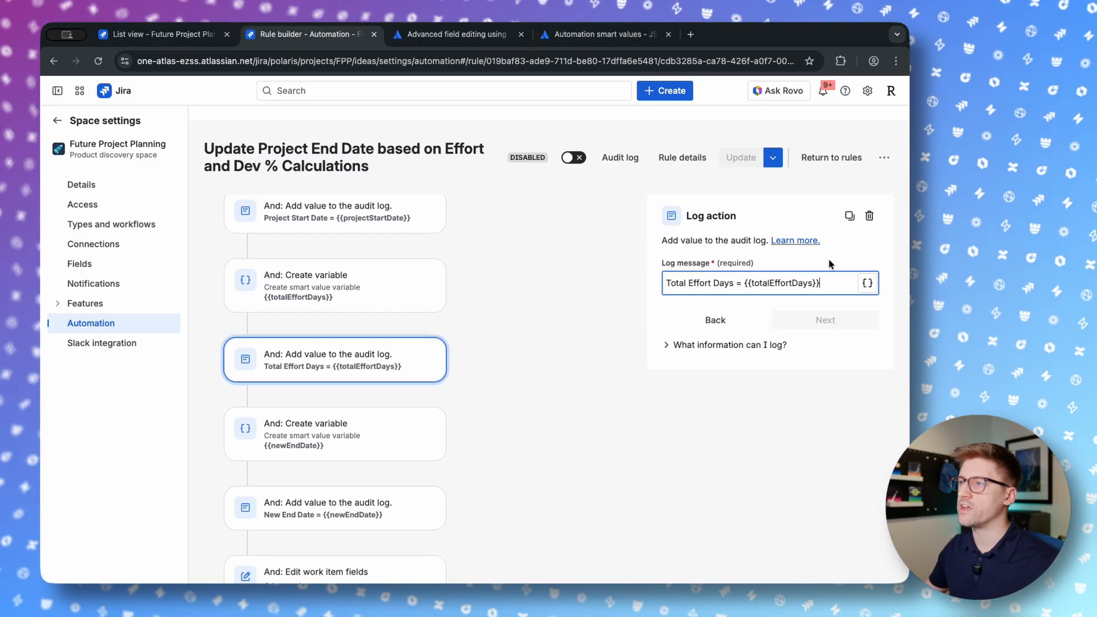
- Open the newEndDate variable and examine how its smart value converts projectStartDate to a yyyy-MM-dd date
scroll(582, 291, "down", 4)
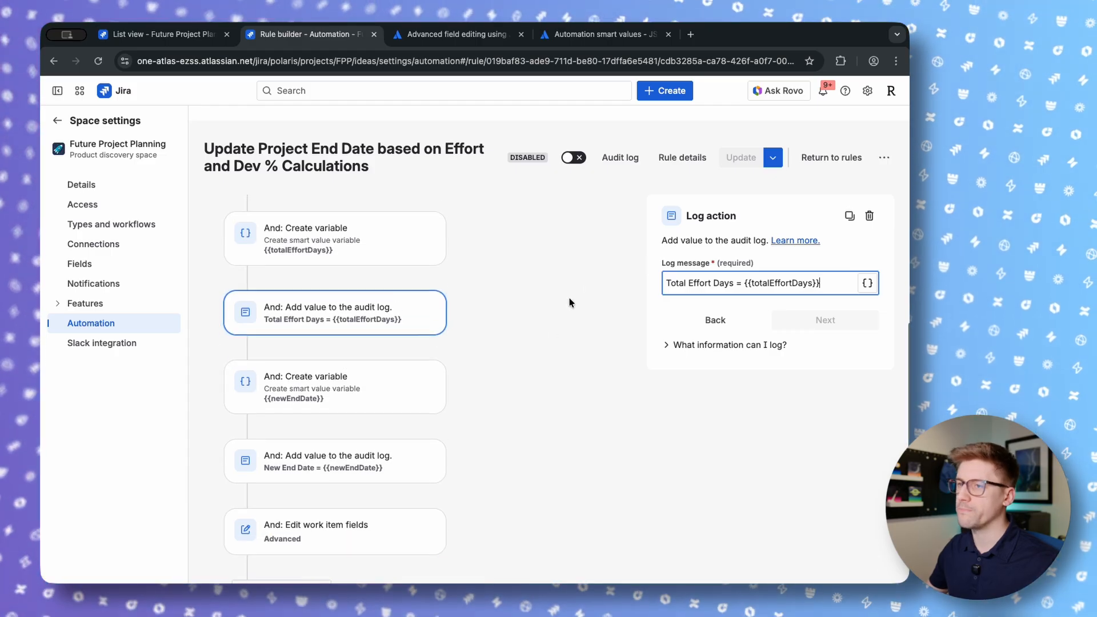
left_click(343, 344)
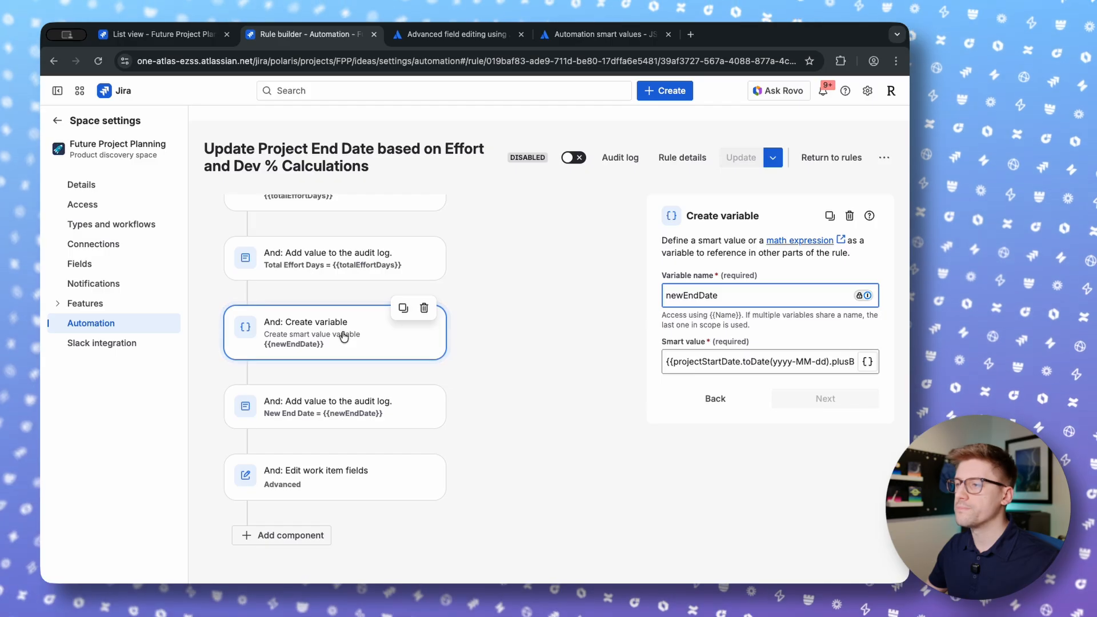
left_click(691, 369)
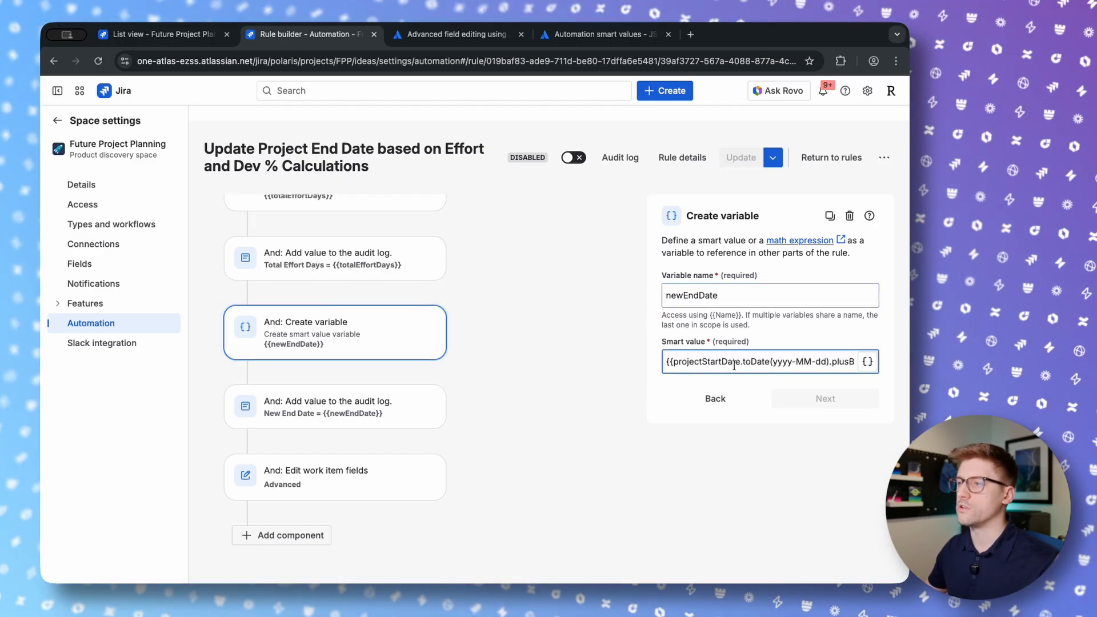
left_click_drag(703, 363, 670, 364)
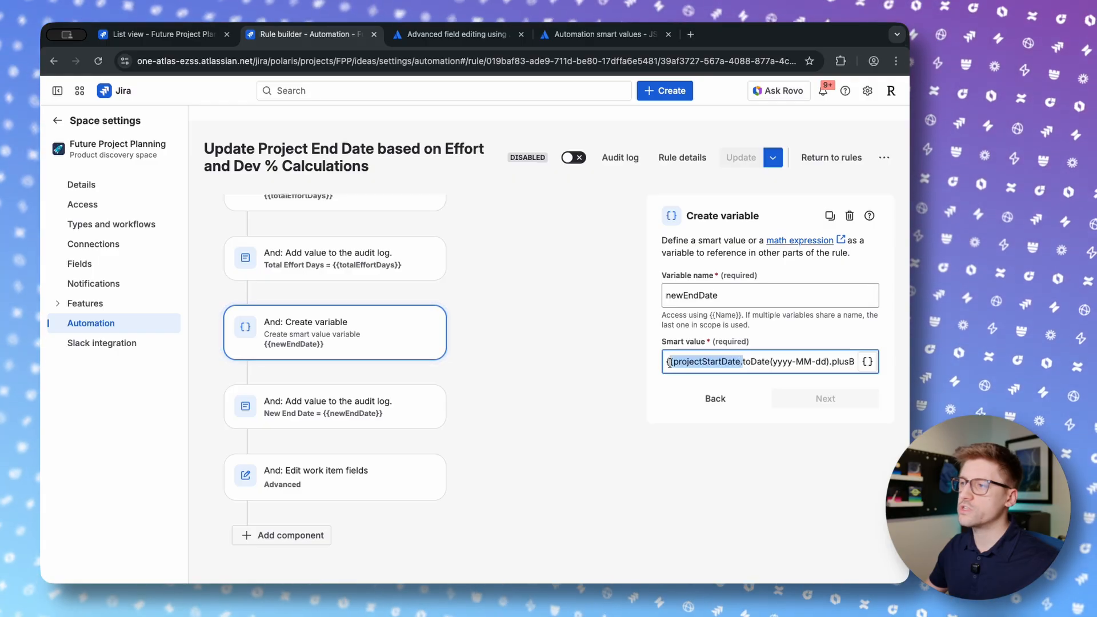
scroll(433, 301, "up", 3)
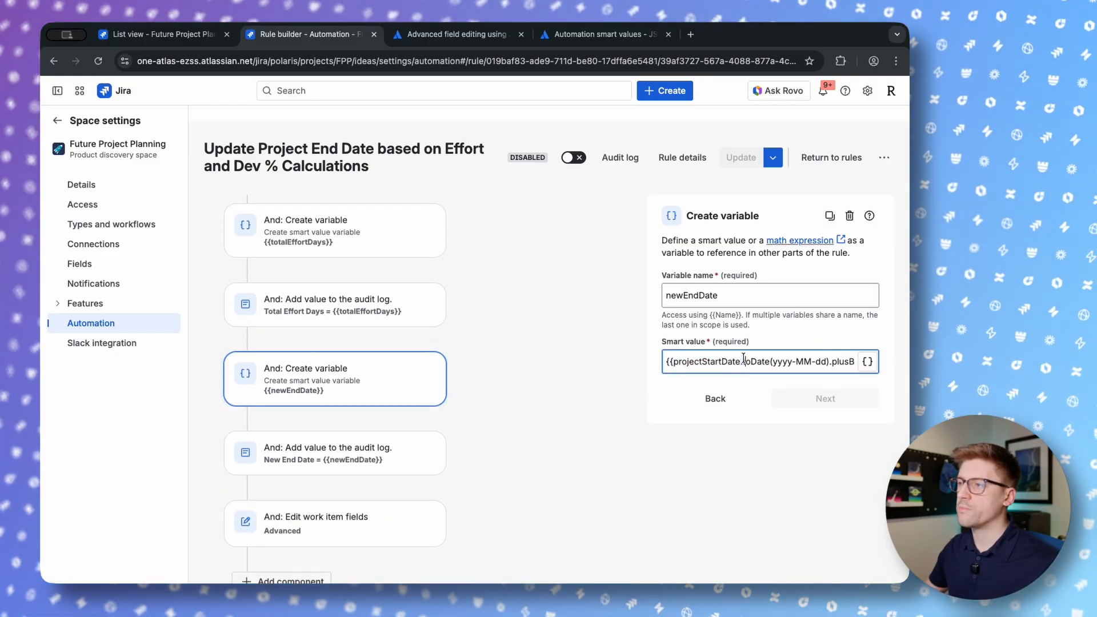
left_click_drag(745, 362, 769, 361)
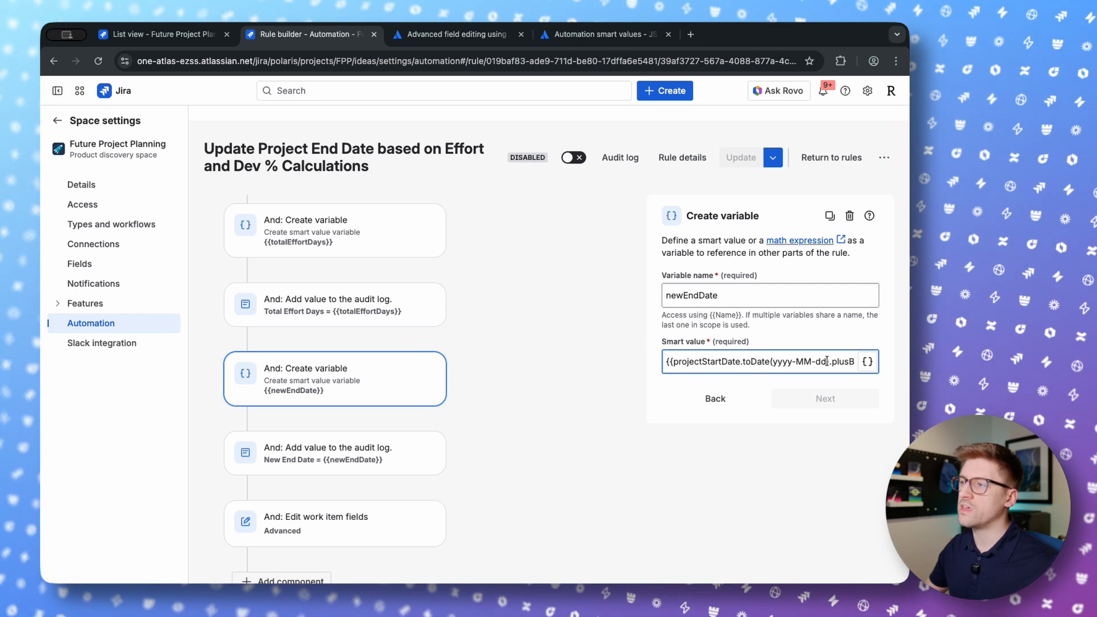
left_click_drag(793, 361, 777, 362)
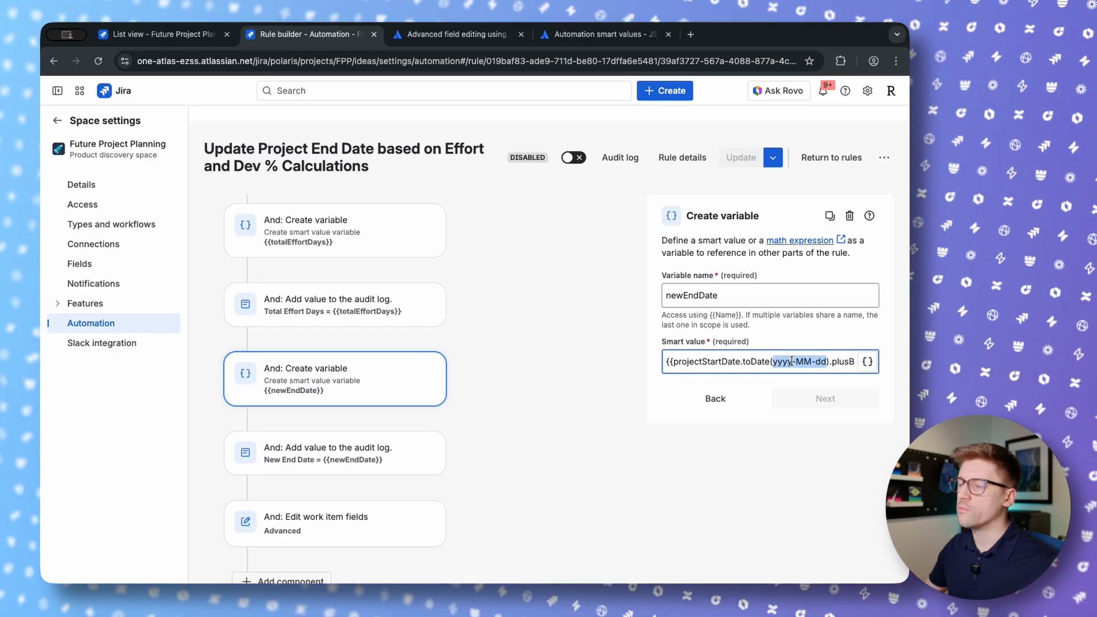
- Examine the plusBusinessDays, totalEffortDays.asNumber and jiraDate parts of the newEndDate smart value
scroll(818, 362, "right", 1)
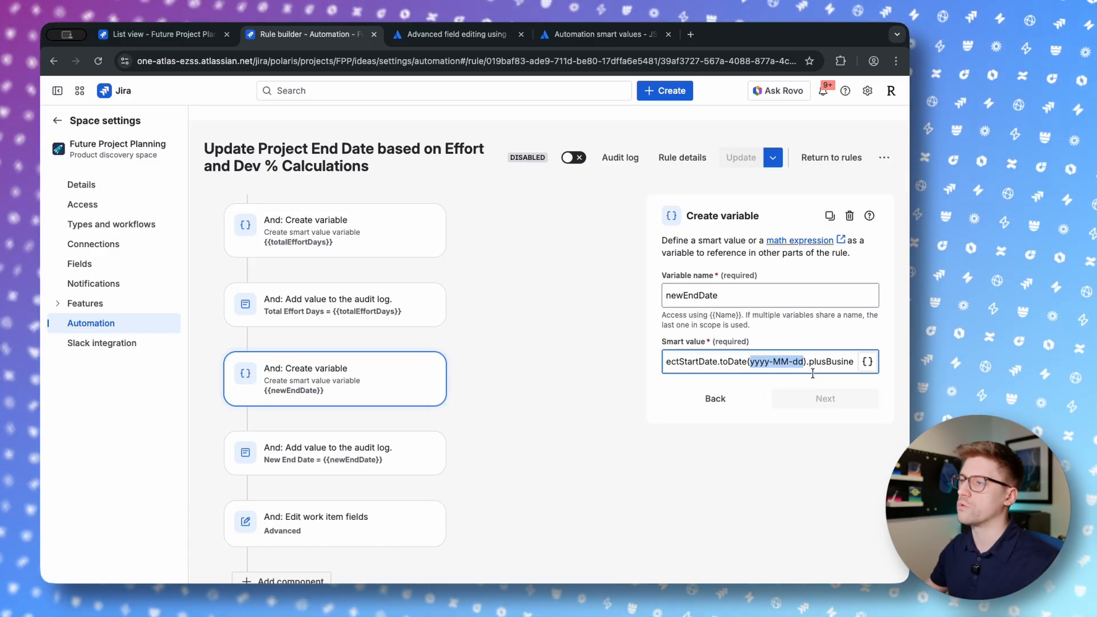
scroll(822, 362, "right", 5)
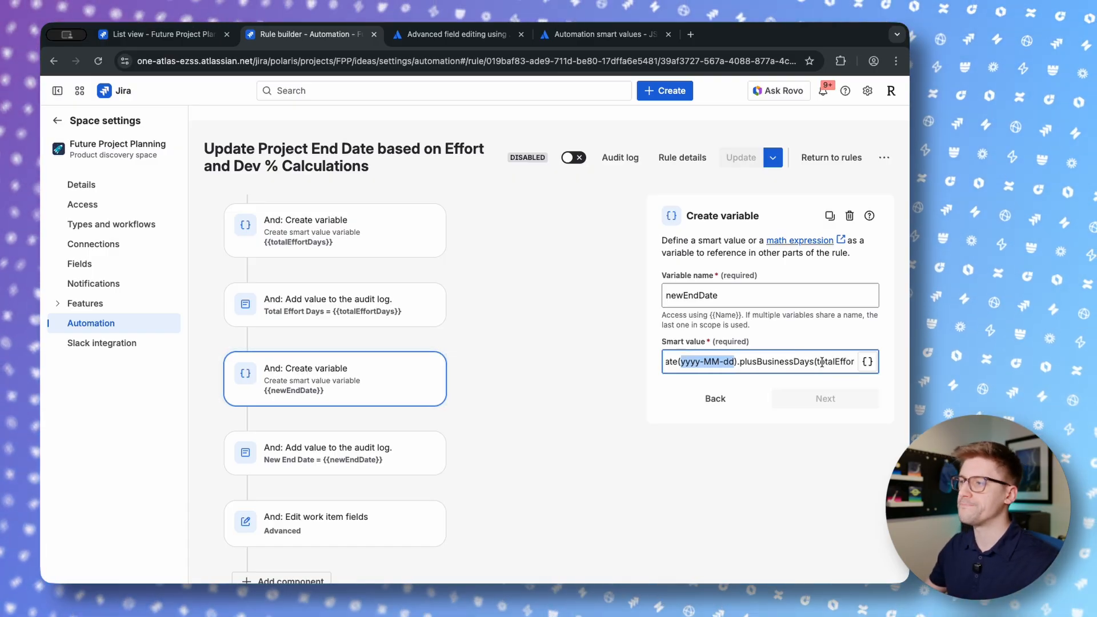
left_click(696, 364)
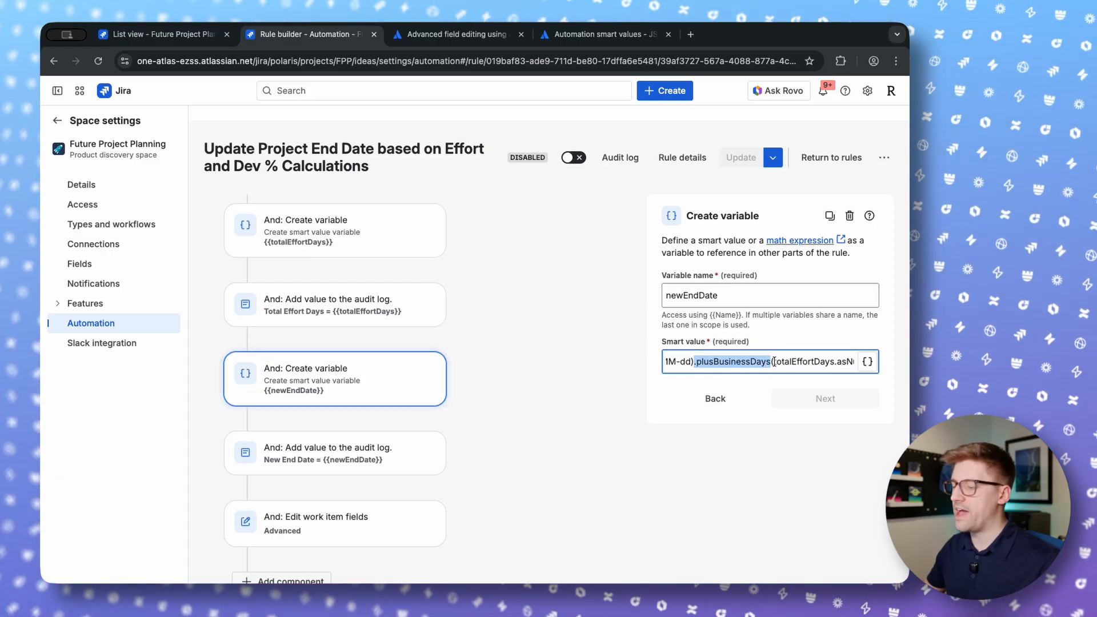
scroll(766, 362, "left", 2)
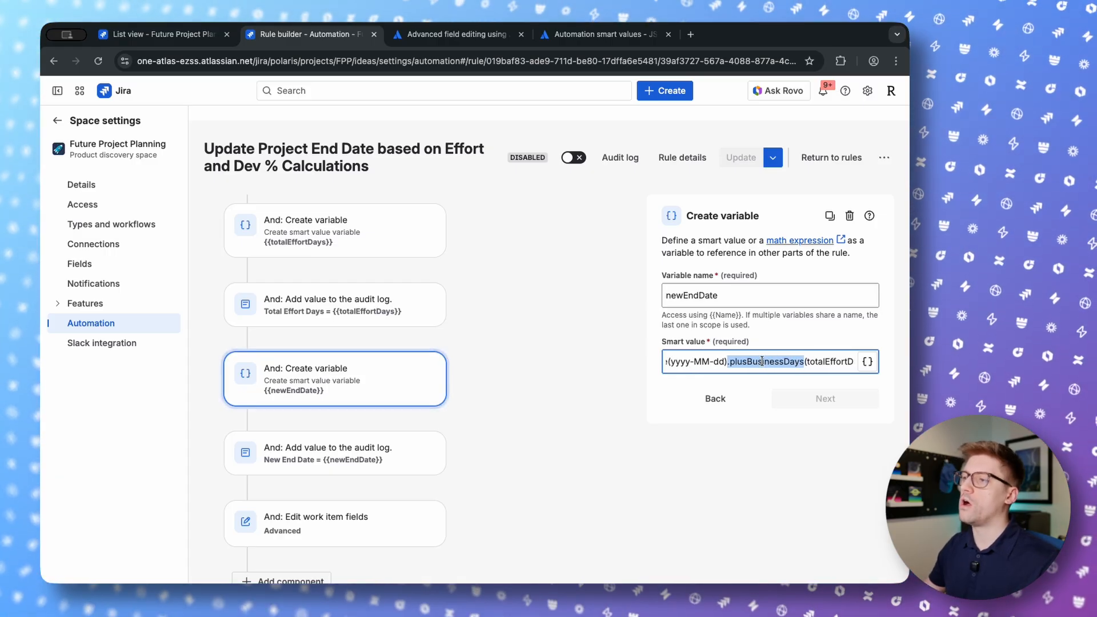
scroll(716, 364, "right", 3)
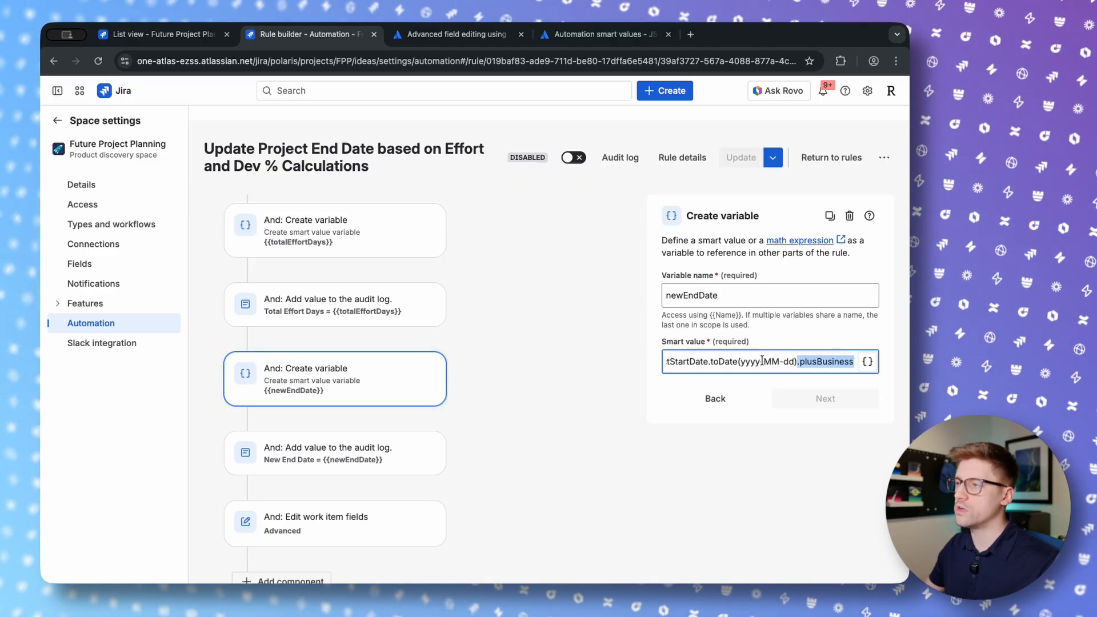
scroll(754, 362, "right", 2)
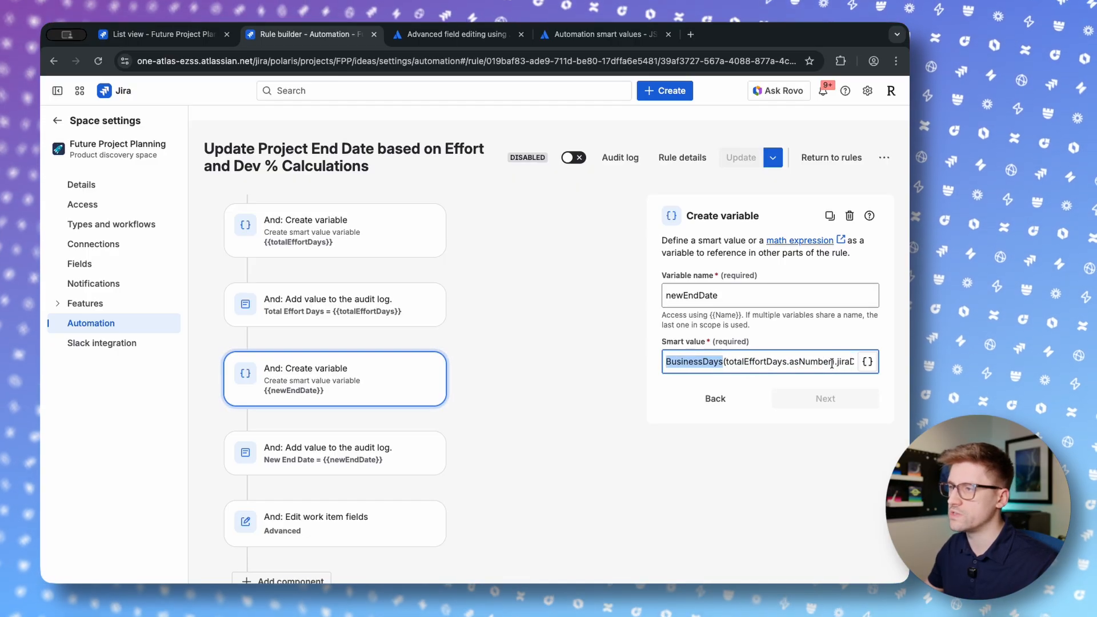
left_click(729, 364)
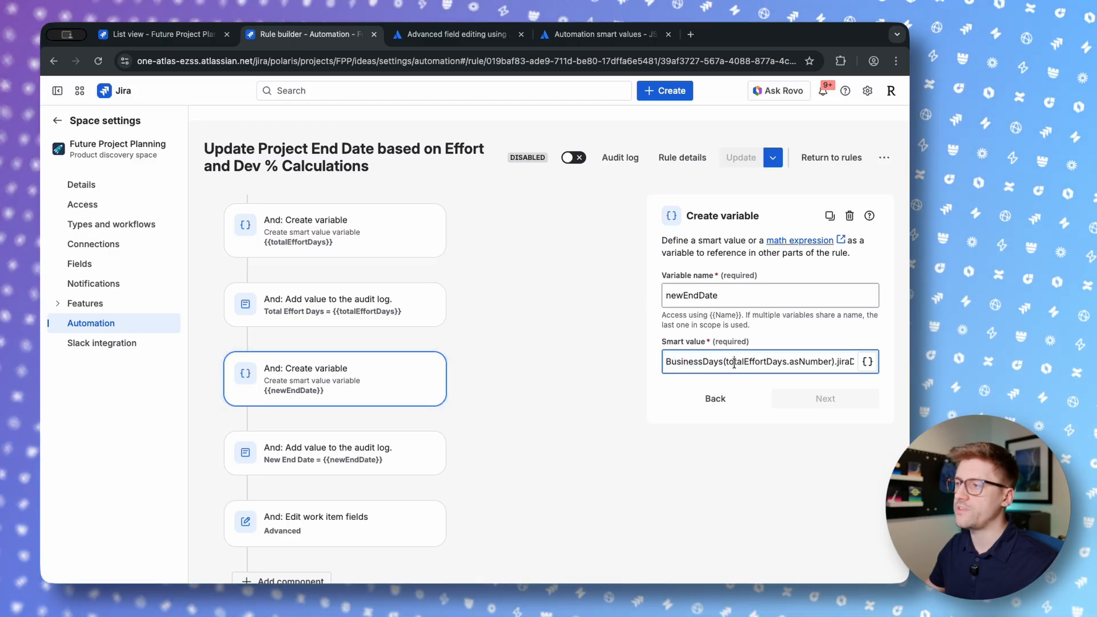
left_click(762, 363)
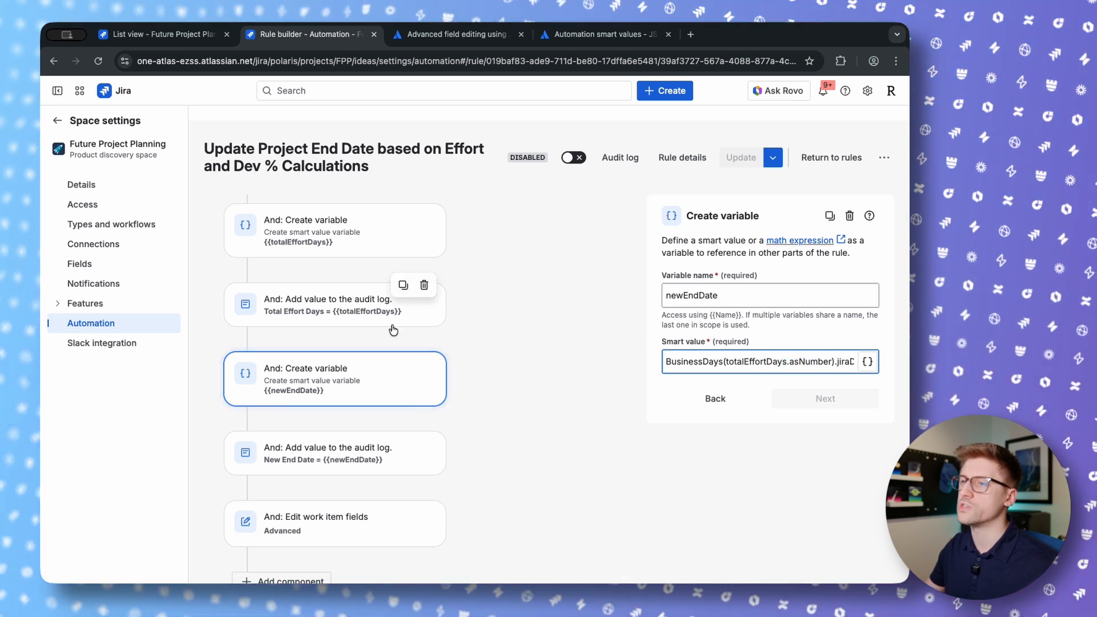
left_click(830, 363)
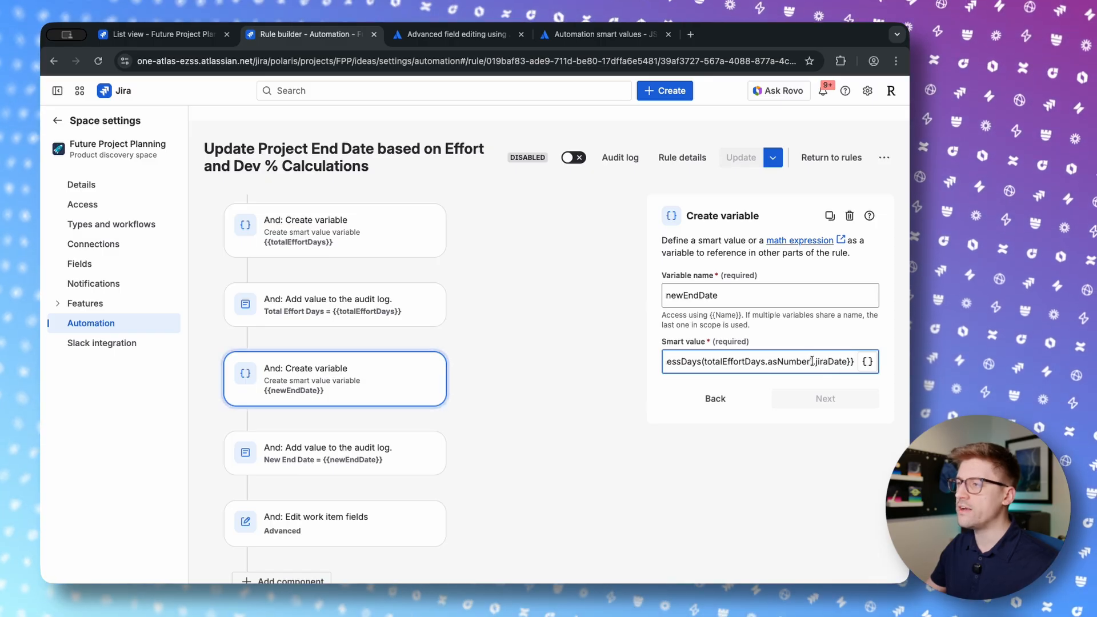
type(")")
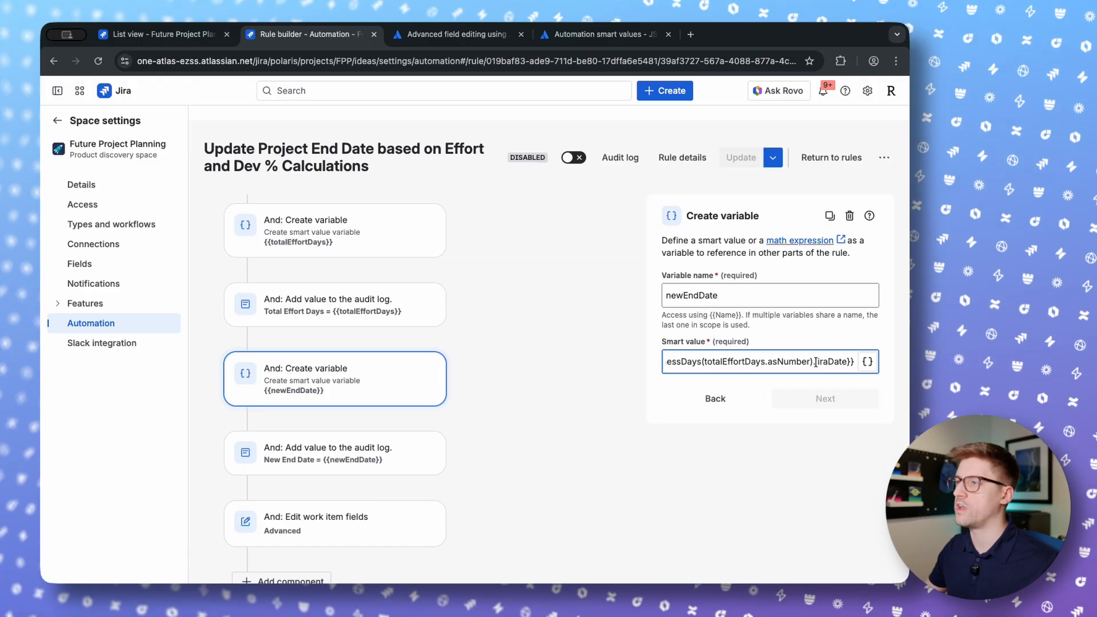
- Review the New End Date log action and the Edit work item action's additional fields JSON
scroll(571, 370, "down", 2)
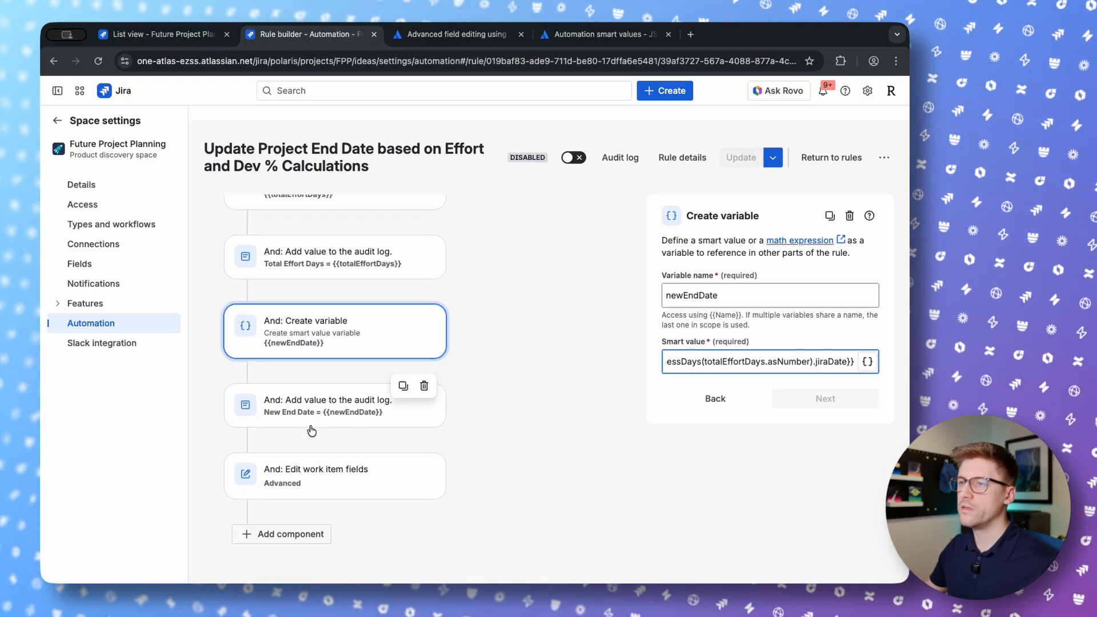
left_click(319, 411)
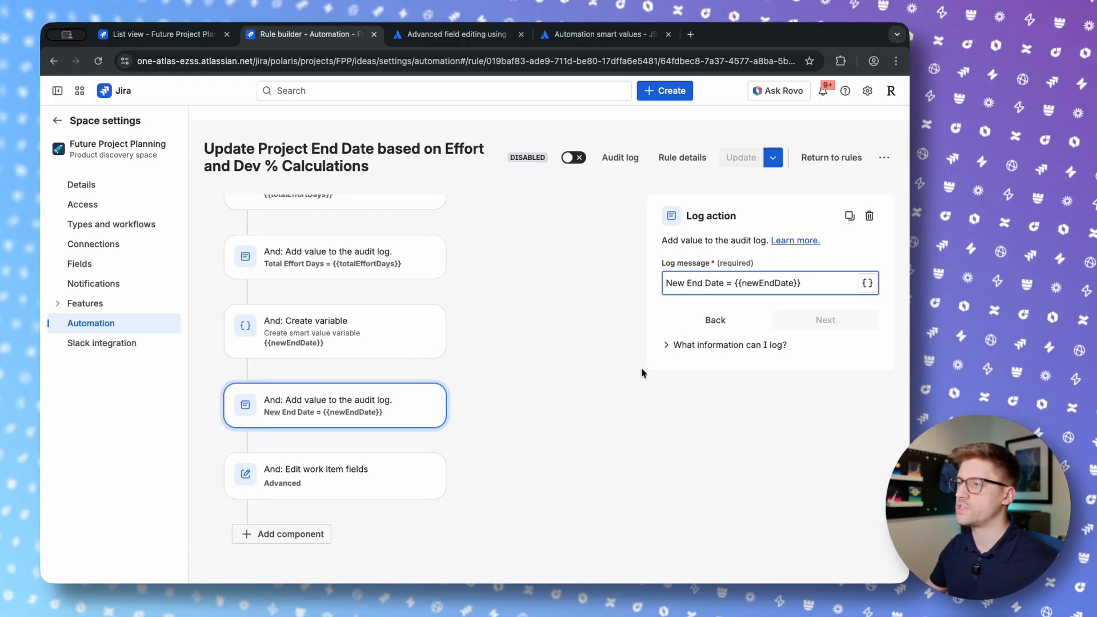
left_click(326, 489)
left_click(726, 303)
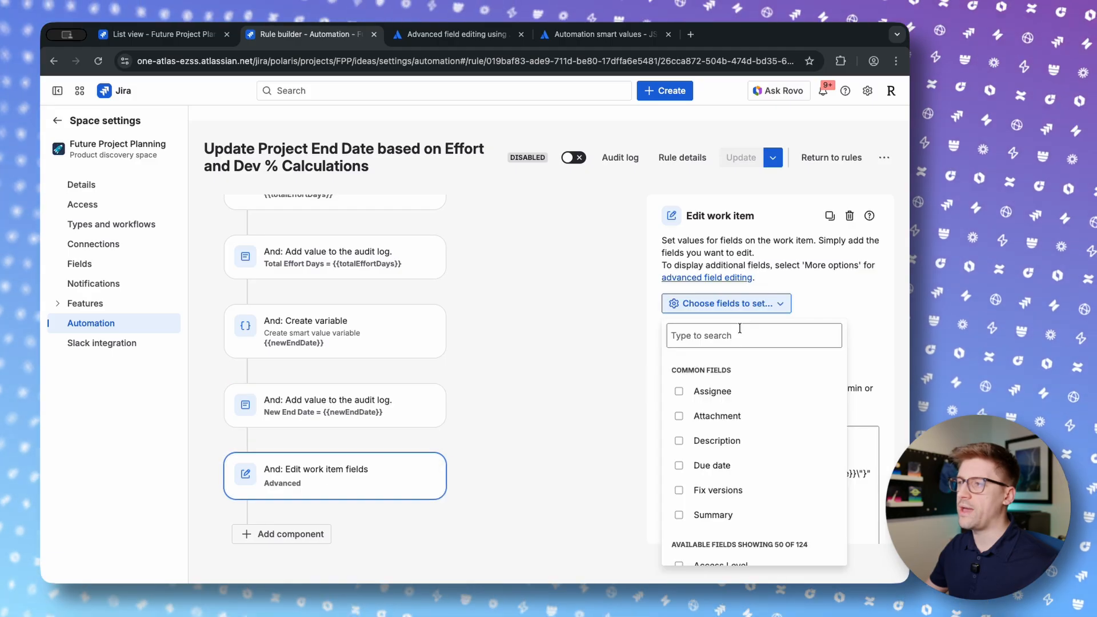
left_click(837, 300)
scroll(823, 321, "down", 4)
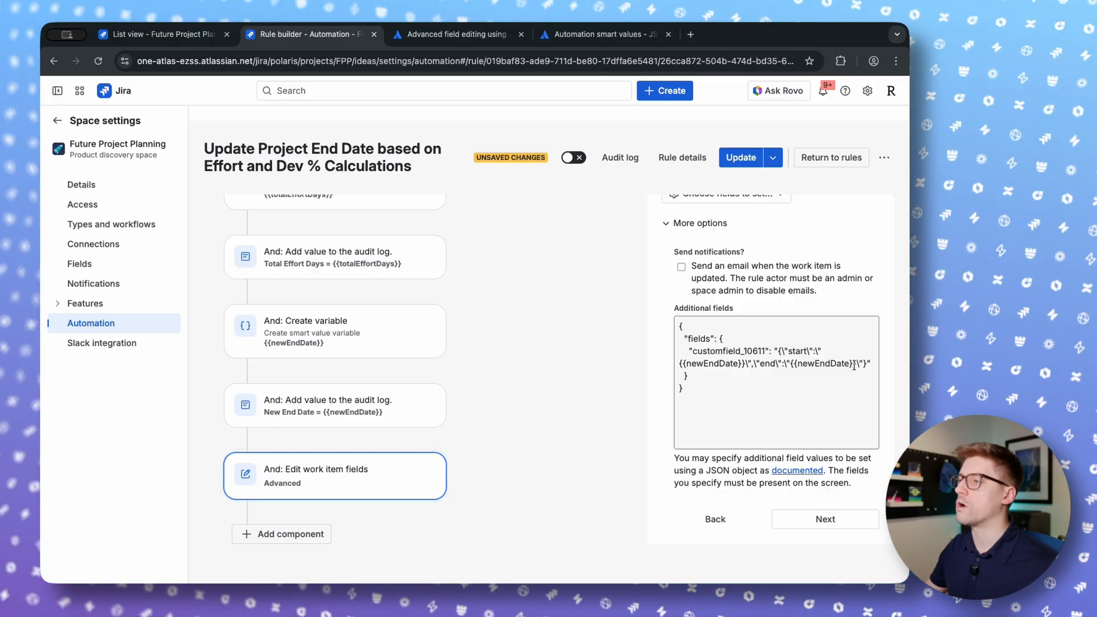
- Open the rule's field value trigger and enable the Update Project End Date rule
scroll(343, 229, "up", 3)
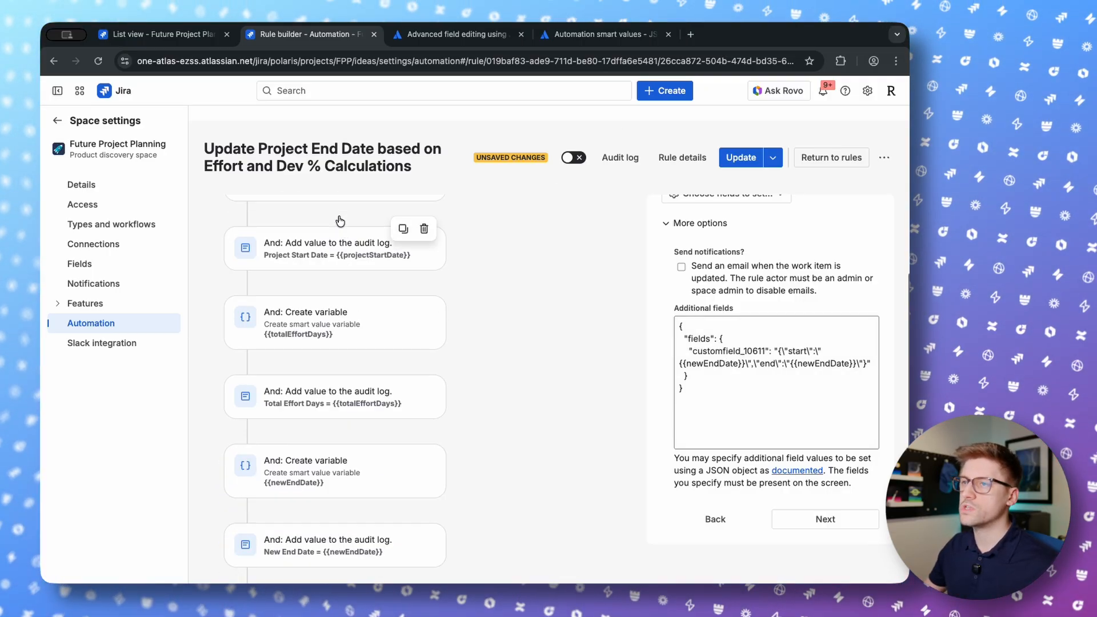
scroll(340, 221, "up", 3)
left_click(338, 225)
left_click(567, 163)
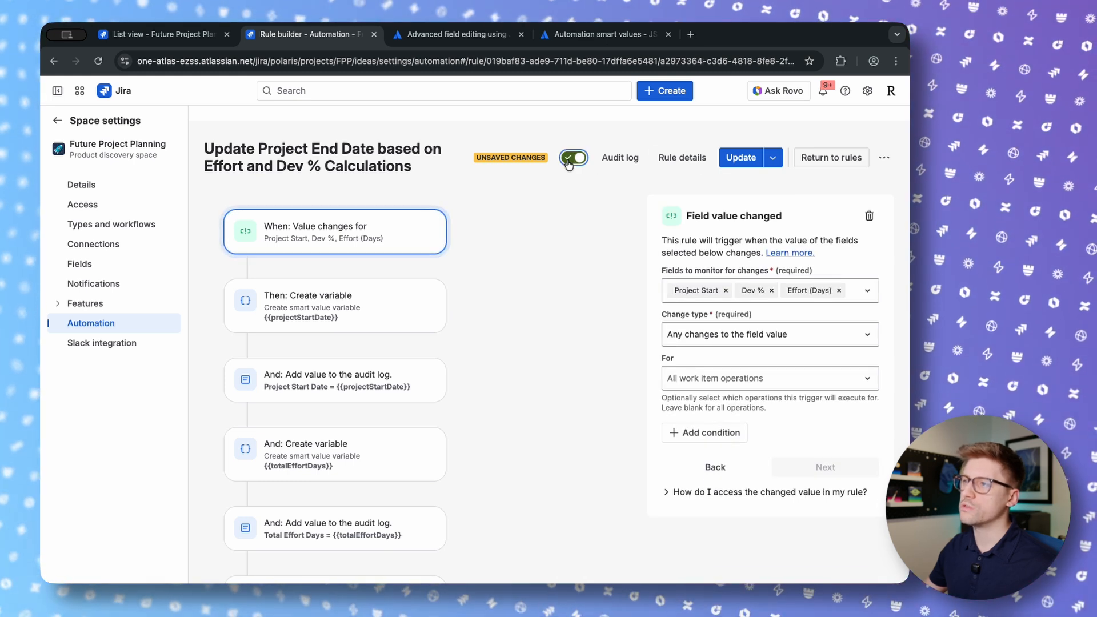
- In the list view, set the Project Start of Universal Subscription Manager App to May 4, 2026
left_click(181, 36)
left_click(509, 251)
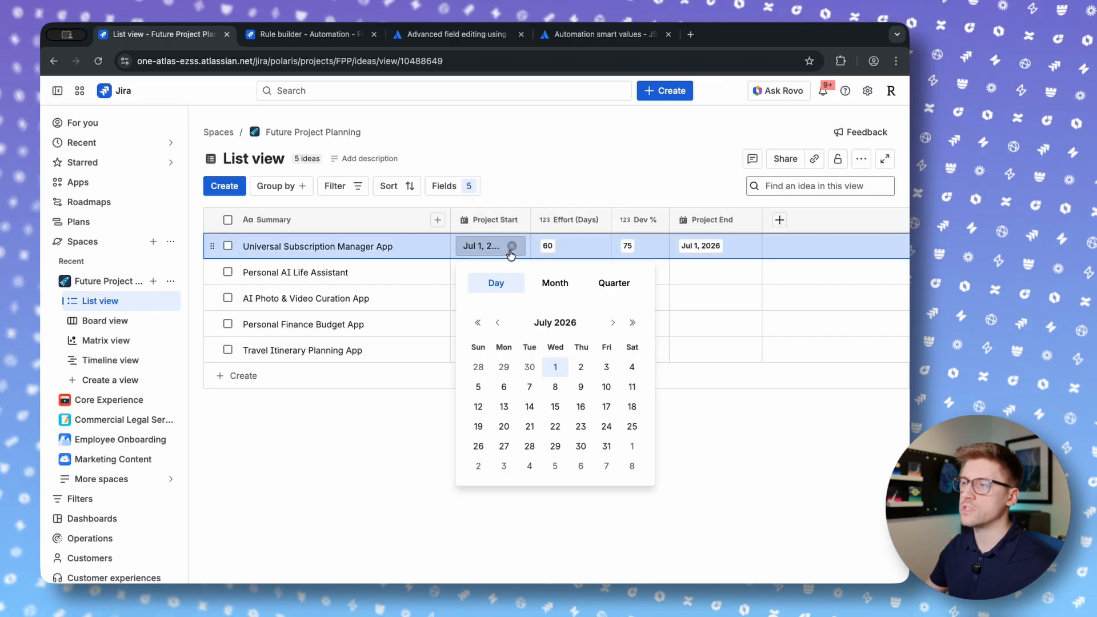
left_click(499, 323)
left_click(498, 323)
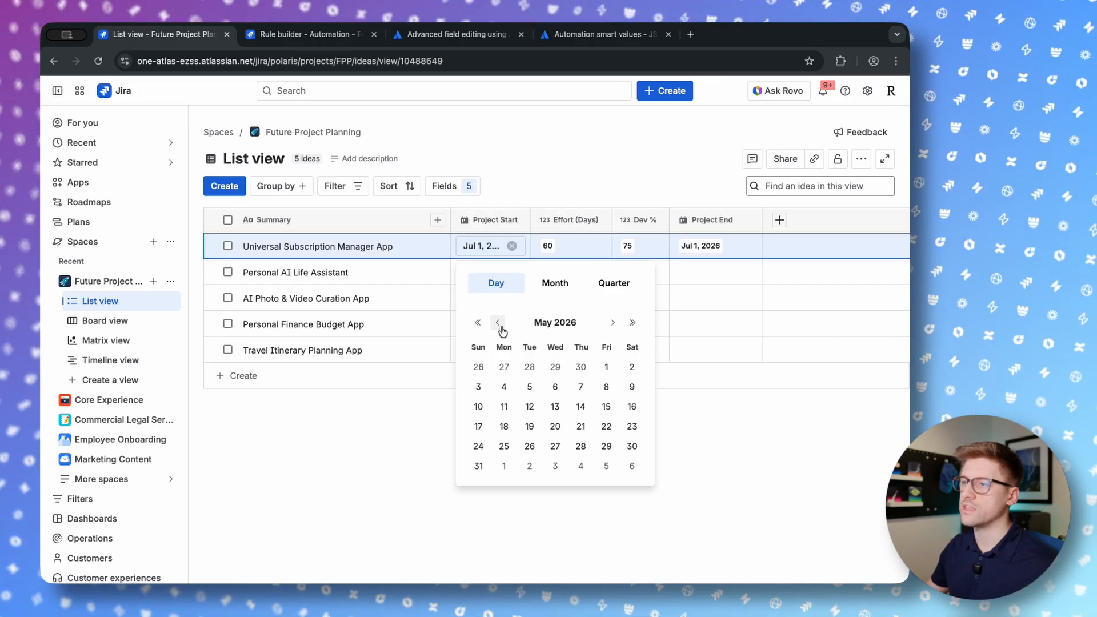
left_click(505, 389)
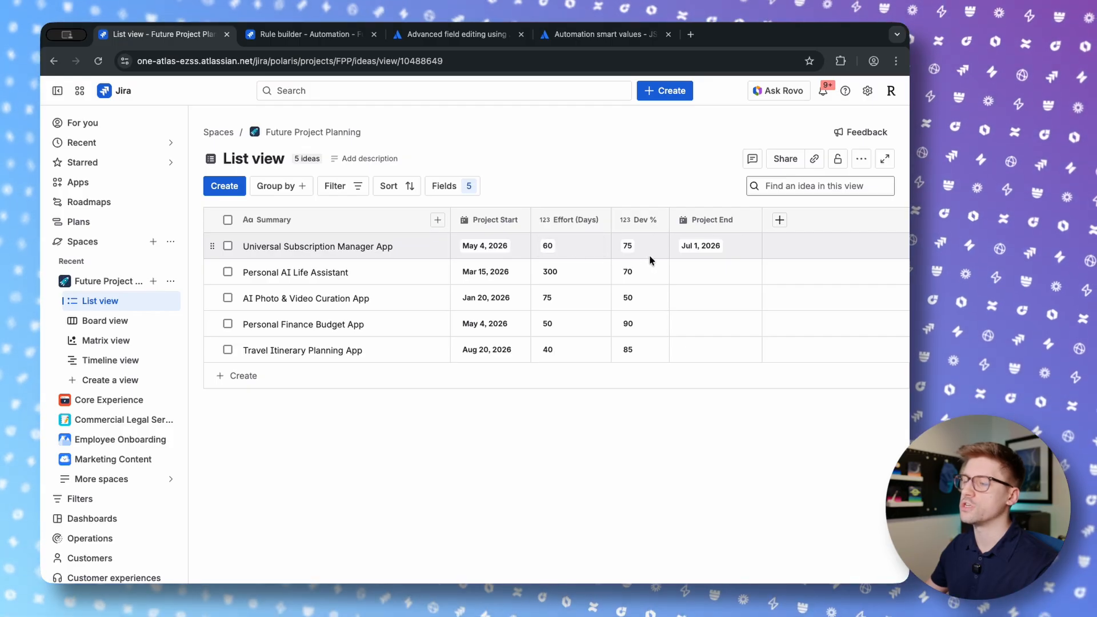
- Open the rule's audit log, expand the latest successful run and check its logged New End Date
left_click(323, 36)
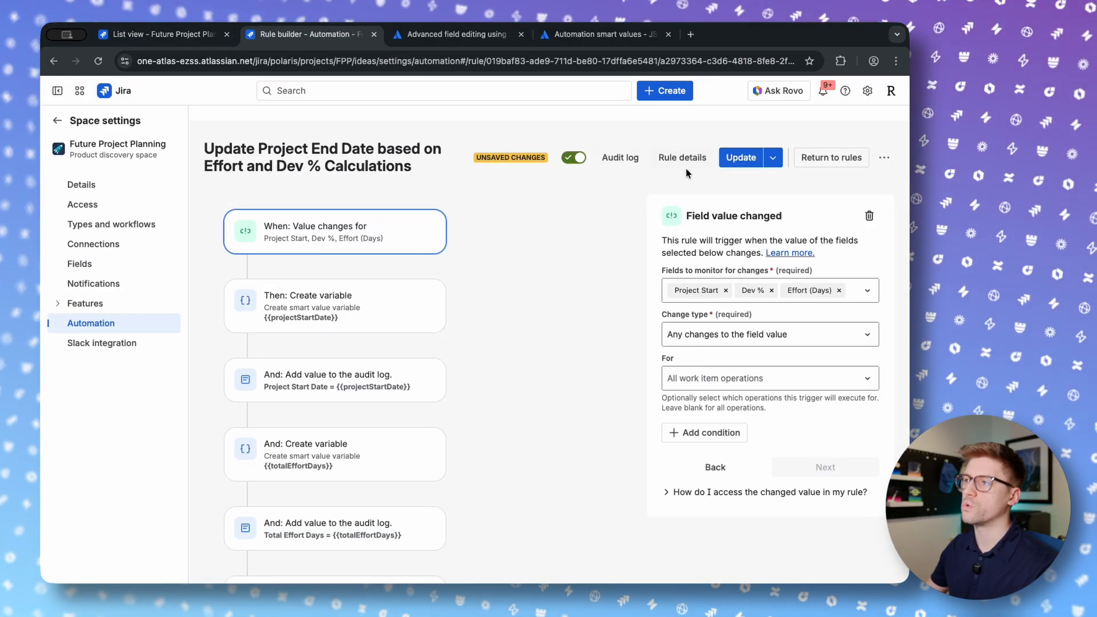
left_click(623, 157)
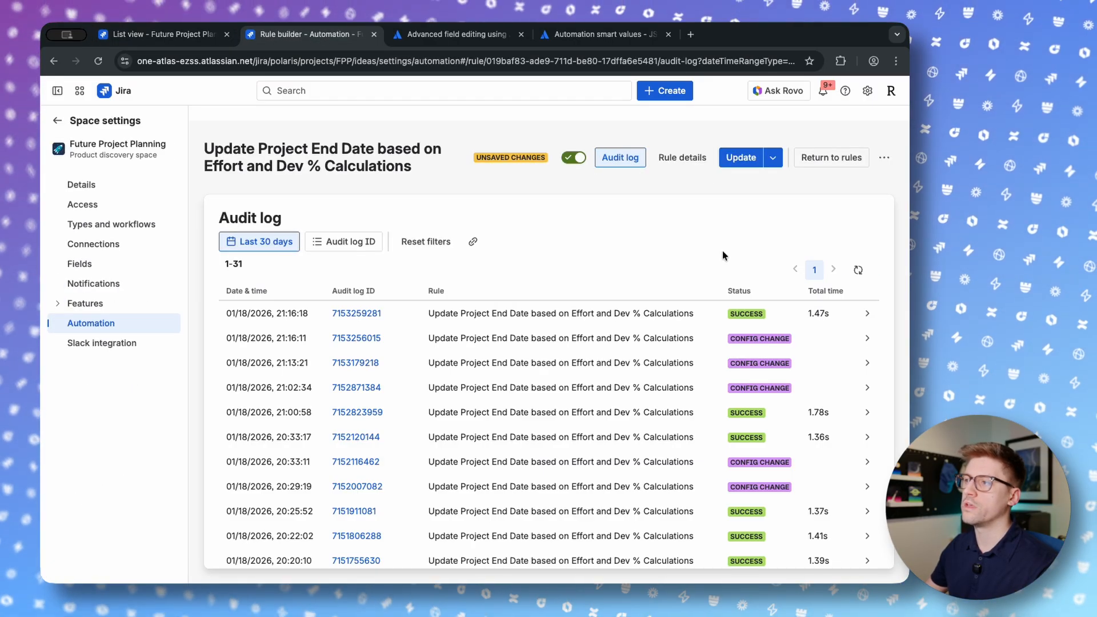
mouse_move(394, 317)
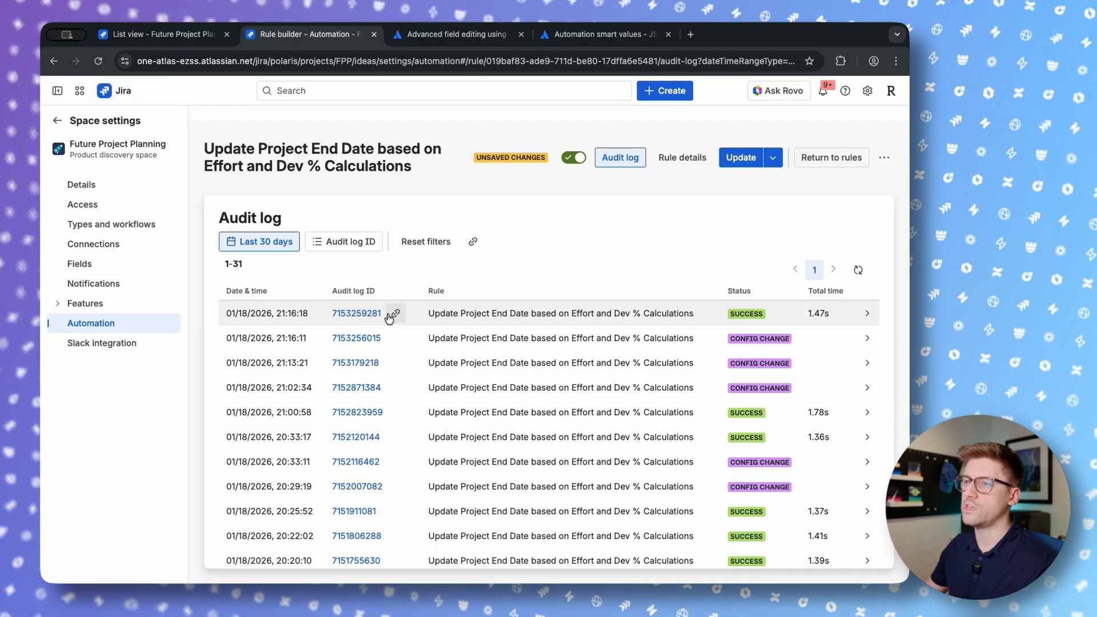
left_click(864, 313)
scroll(577, 365, "down", 4)
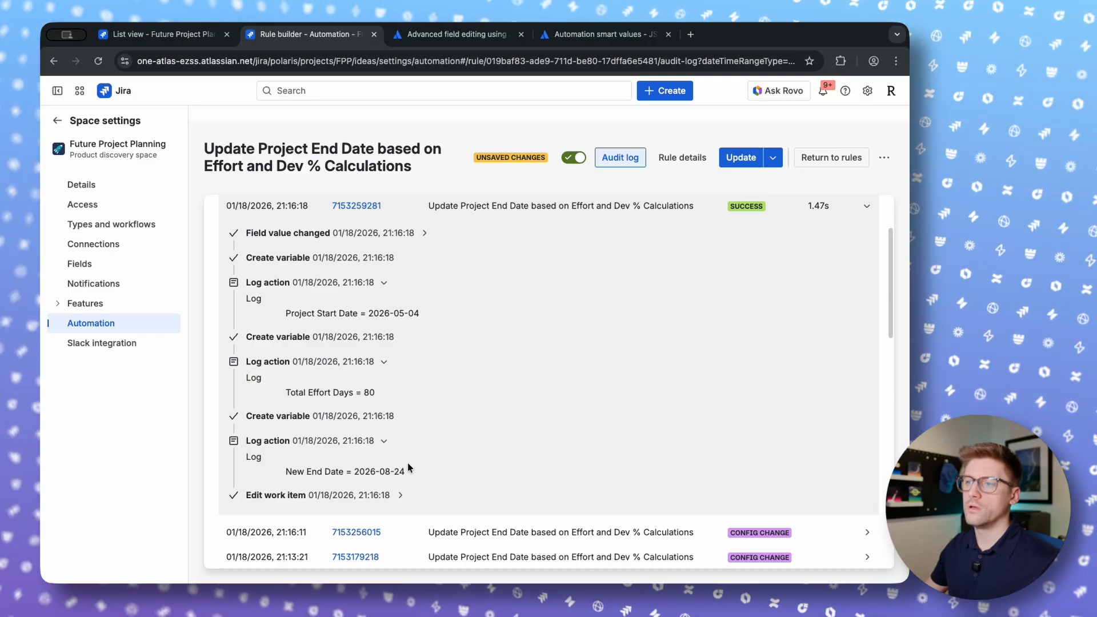
left_click_drag(411, 472, 356, 474)
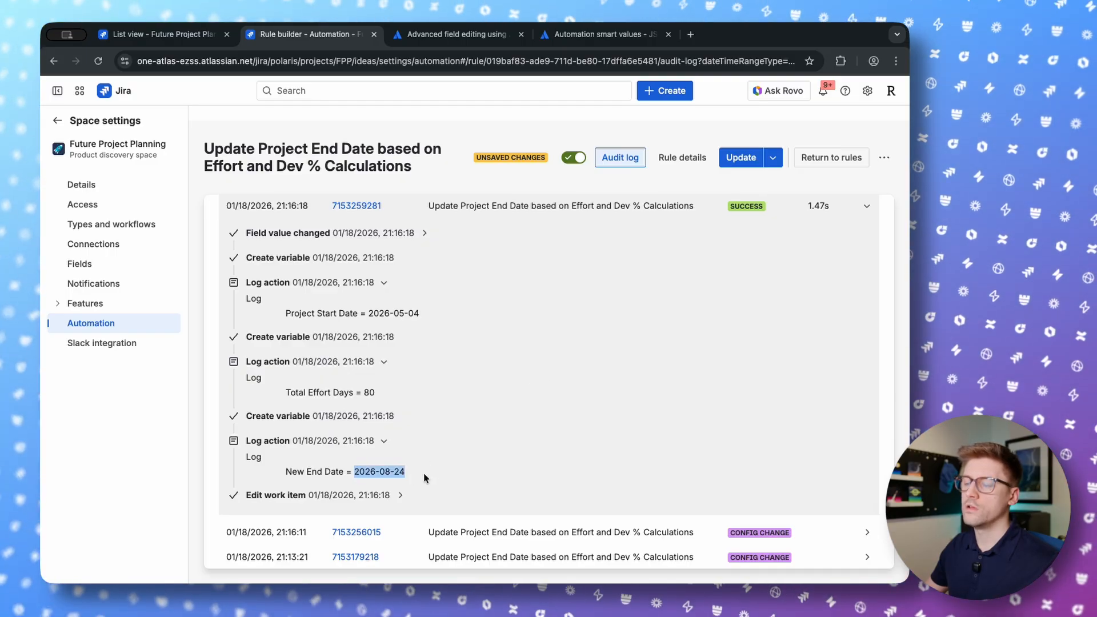
- In the list view, set the Project Start of Universal Subscription Manager App to April 1, 2026
left_click(184, 39)
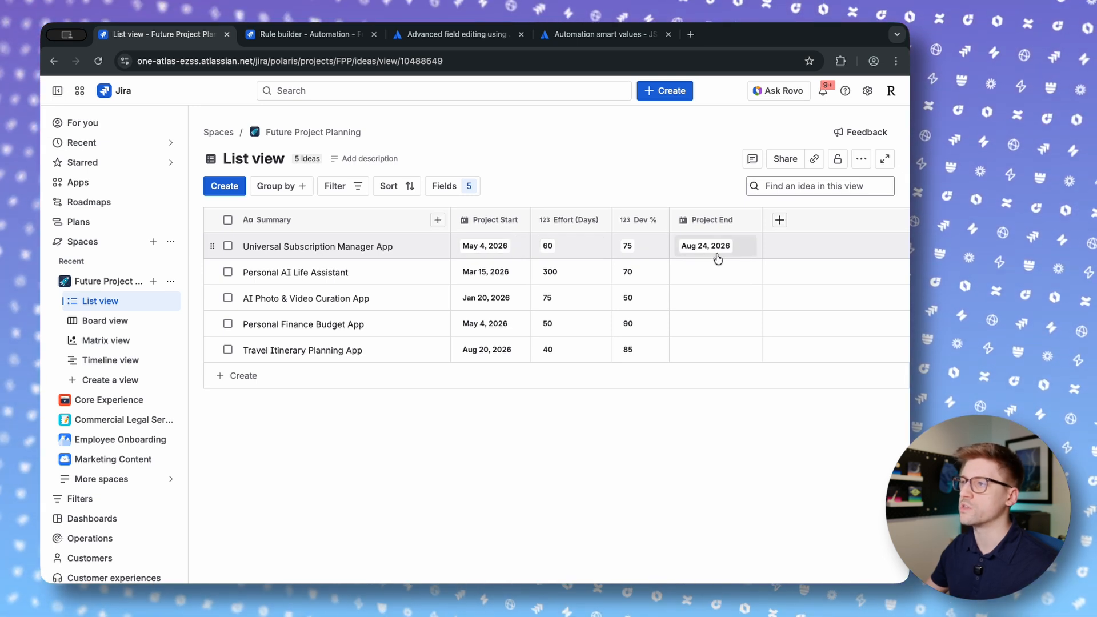
left_click(502, 245)
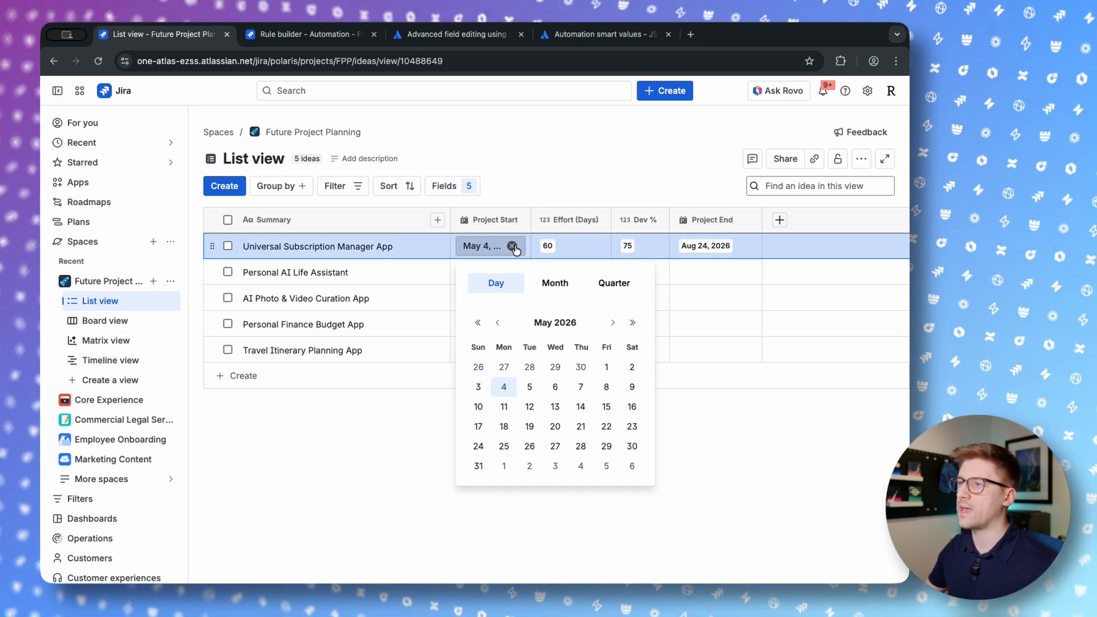
left_click(497, 323)
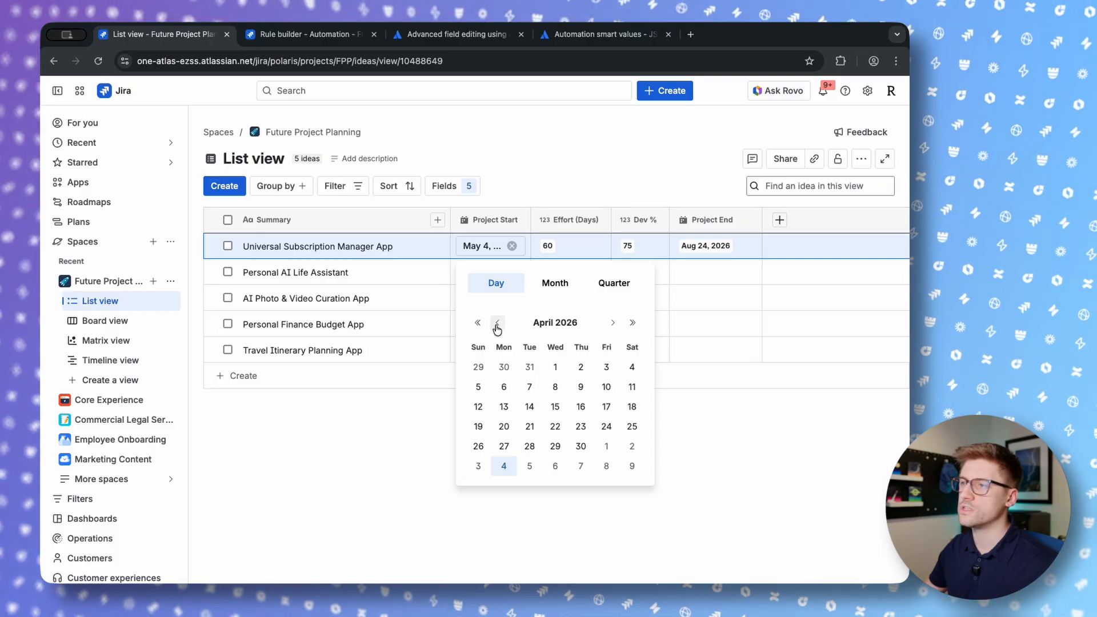
left_click(556, 368)
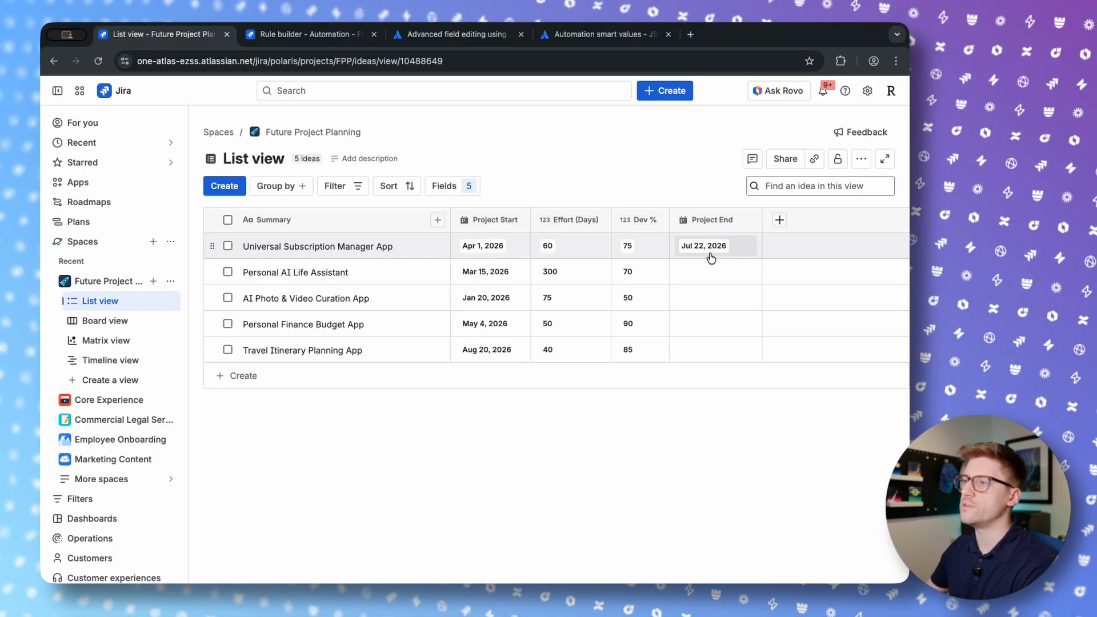
- Refresh the rule's audit log, expand the newest run and check its logged Project Start Date, Total Effort Days and New End Date
left_click(278, 36)
scroll(674, 201, "up", 3)
left_click(858, 270)
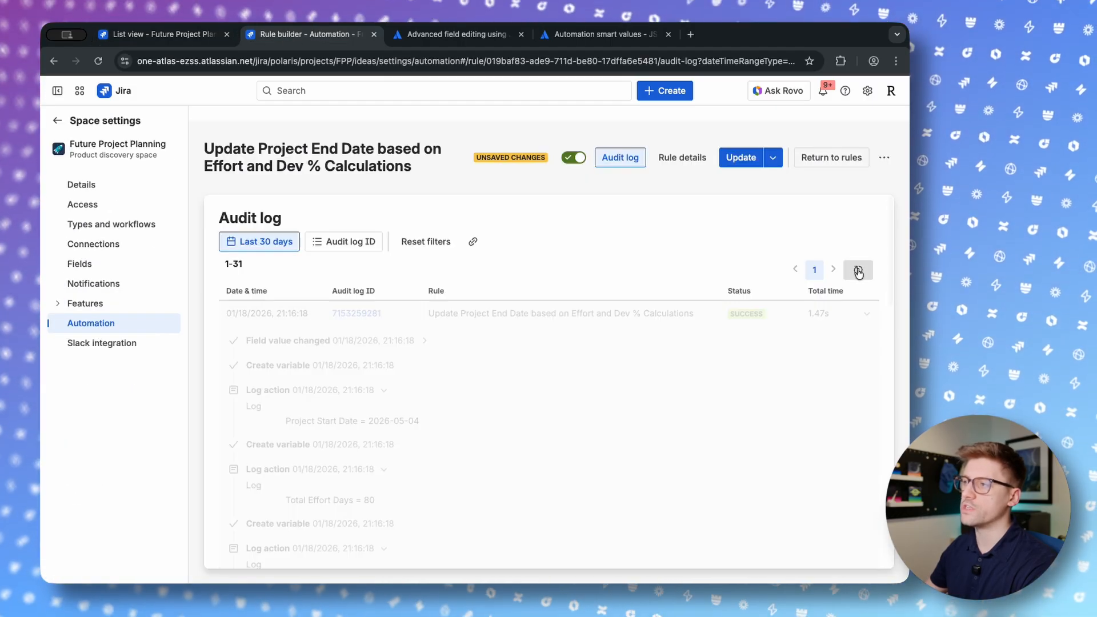
left_click(862, 313)
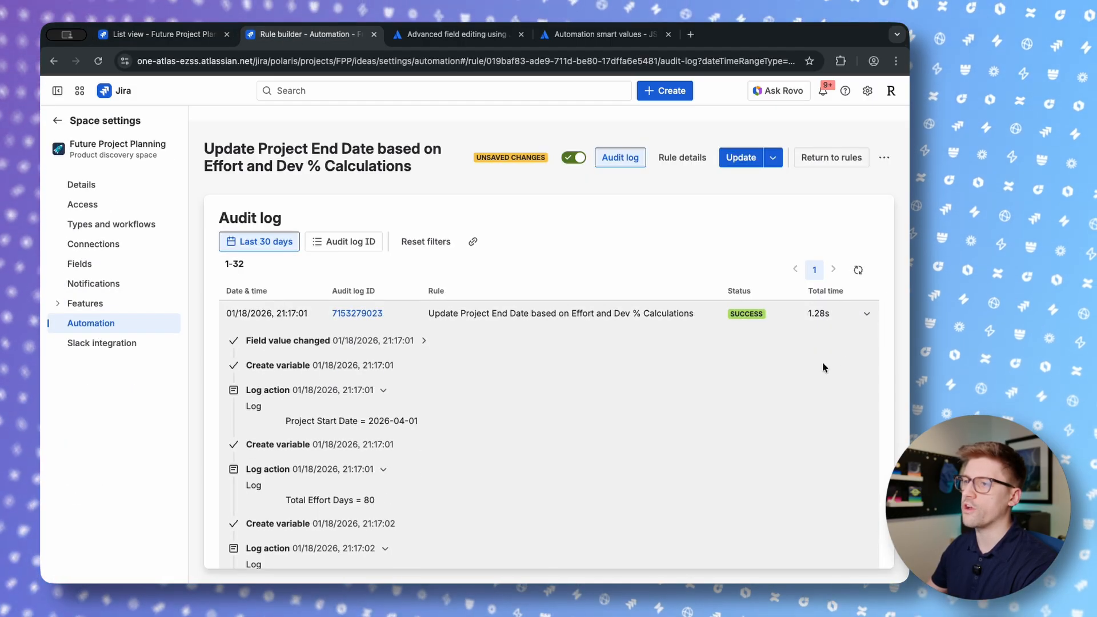
left_click_drag(418, 423, 287, 425)
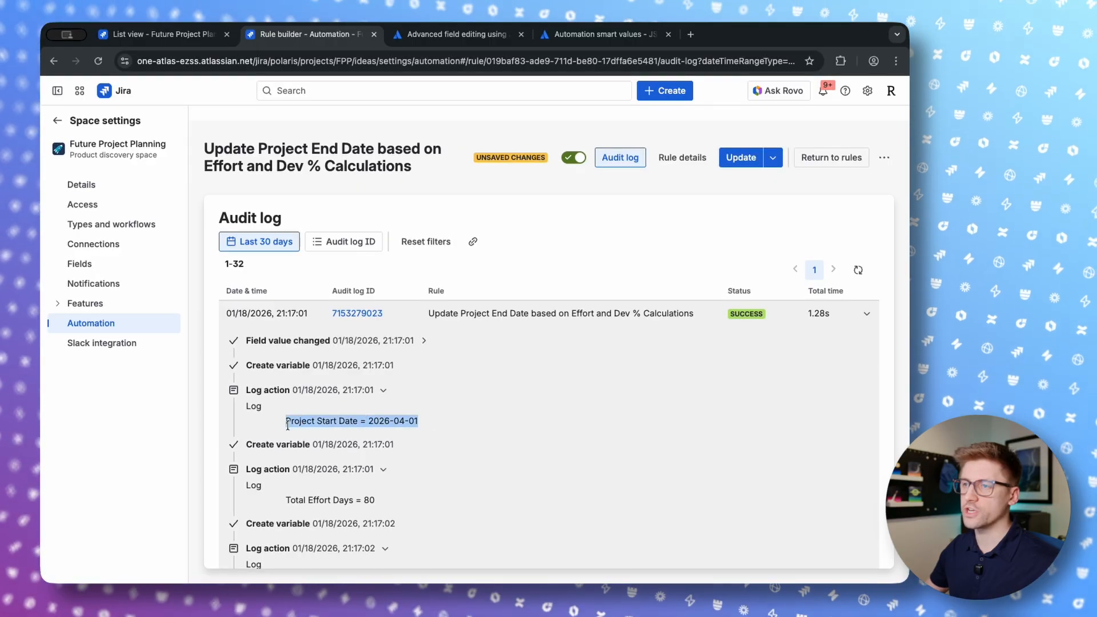
scroll(448, 418, "down", 3)
left_click_drag(375, 381, 326, 378)
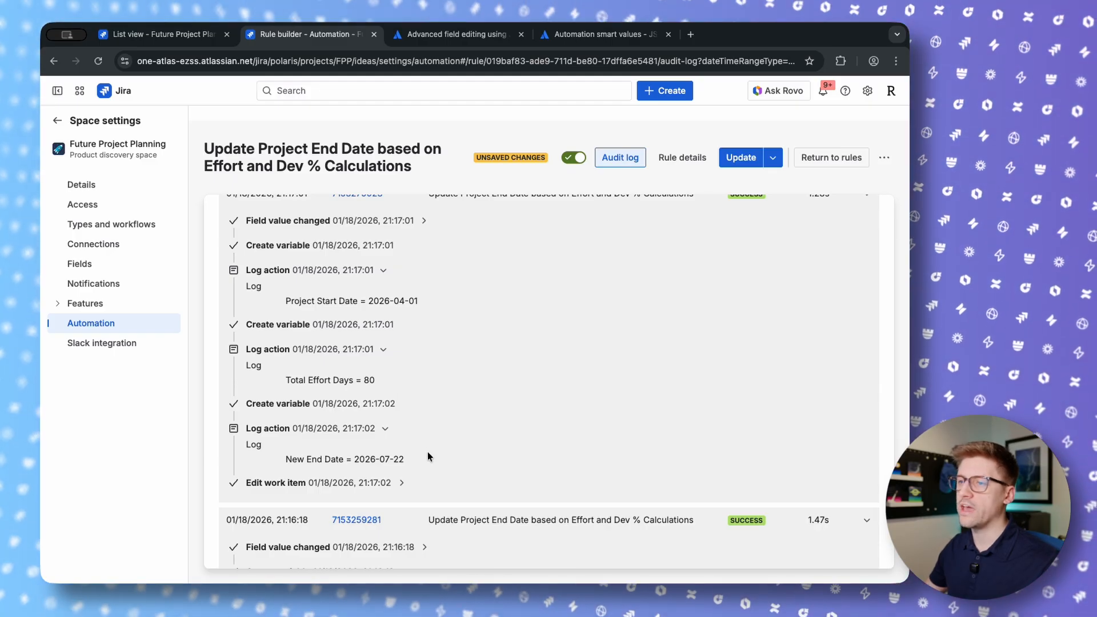
left_click_drag(291, 463, 285, 460)
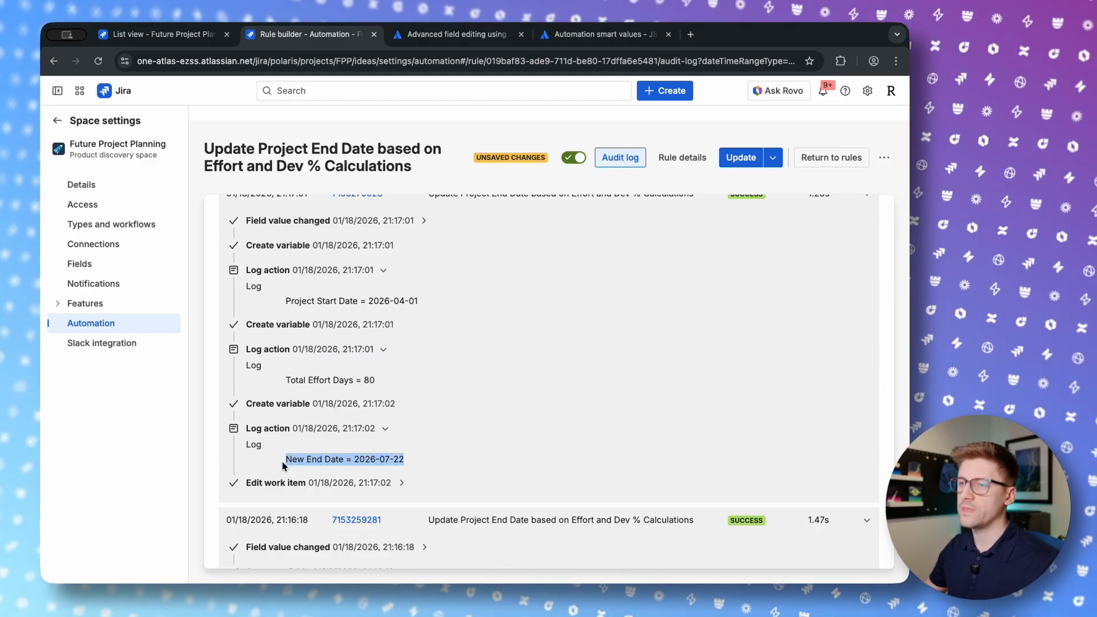
left_click(452, 463)
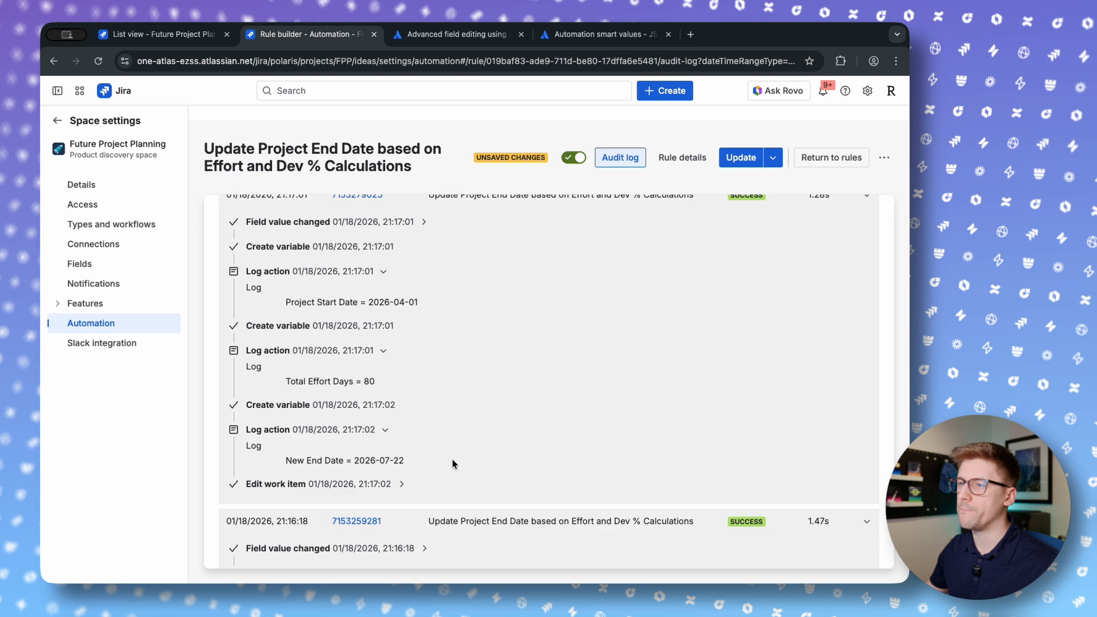
scroll(453, 463, "up", 3)
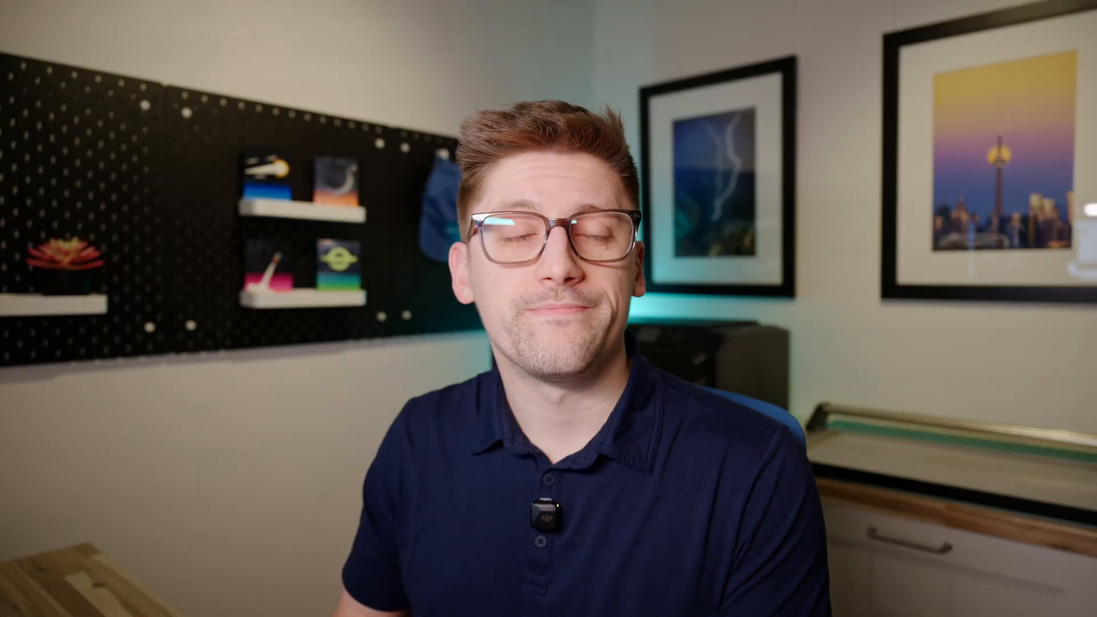